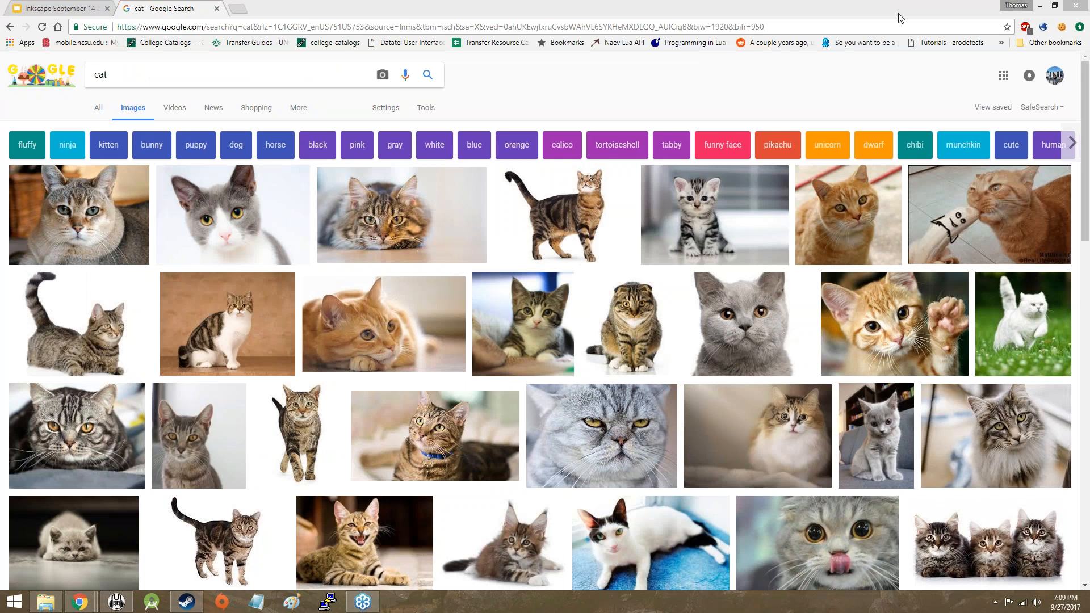
- Run an advanced image search for "cat" restricted to SVG files
{"action": "left_click", "coordinate": [391, 109]}
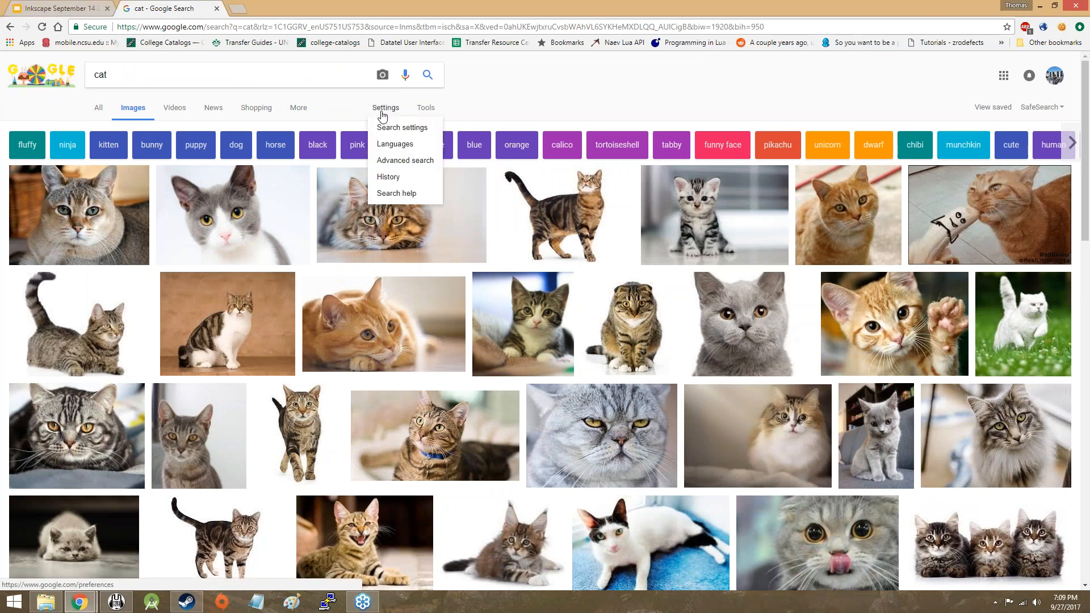
{"action": "left_click", "coordinate": [396, 161]}
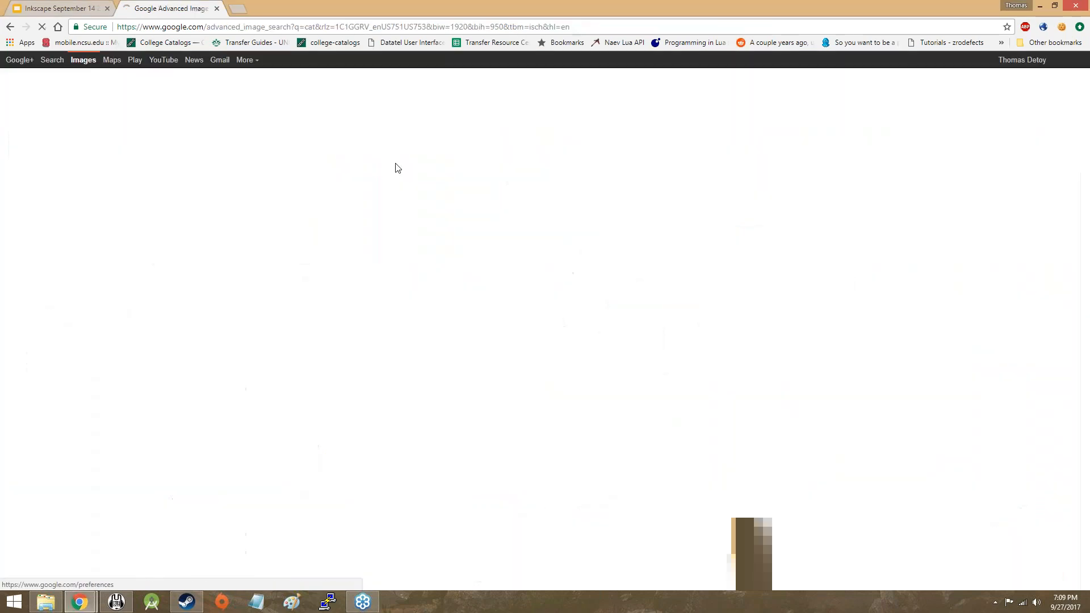
{"action": "scroll", "coordinate": [321, 182], "scroll_direction": "down", "scroll_amount": 2}
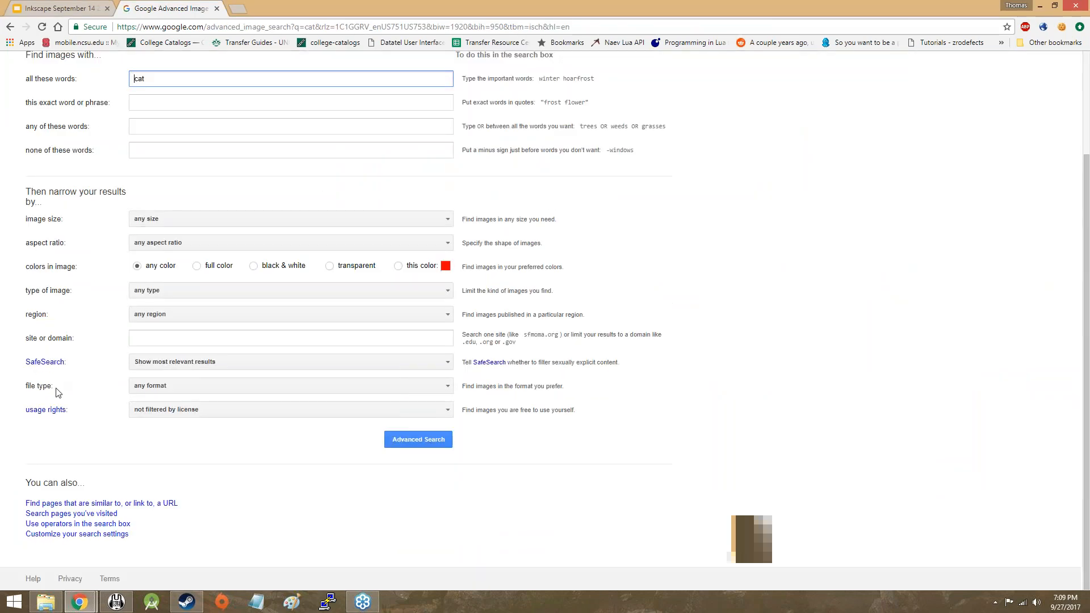
{"action": "left_click", "coordinate": [141, 389]}
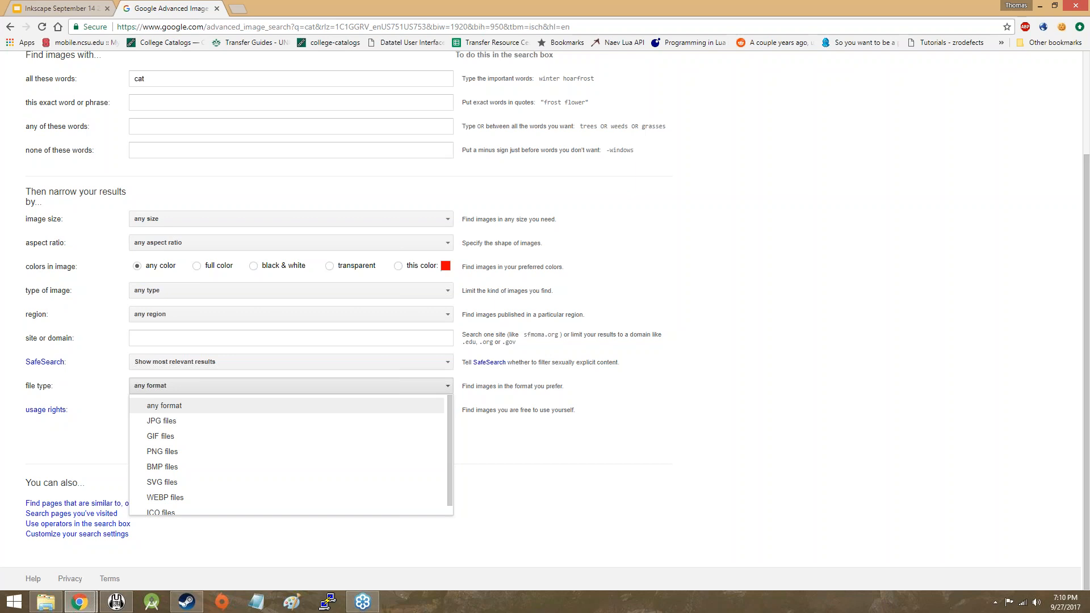
{"action": "left_click", "coordinate": [195, 482]}
{"action": "left_click", "coordinate": [410, 441]}
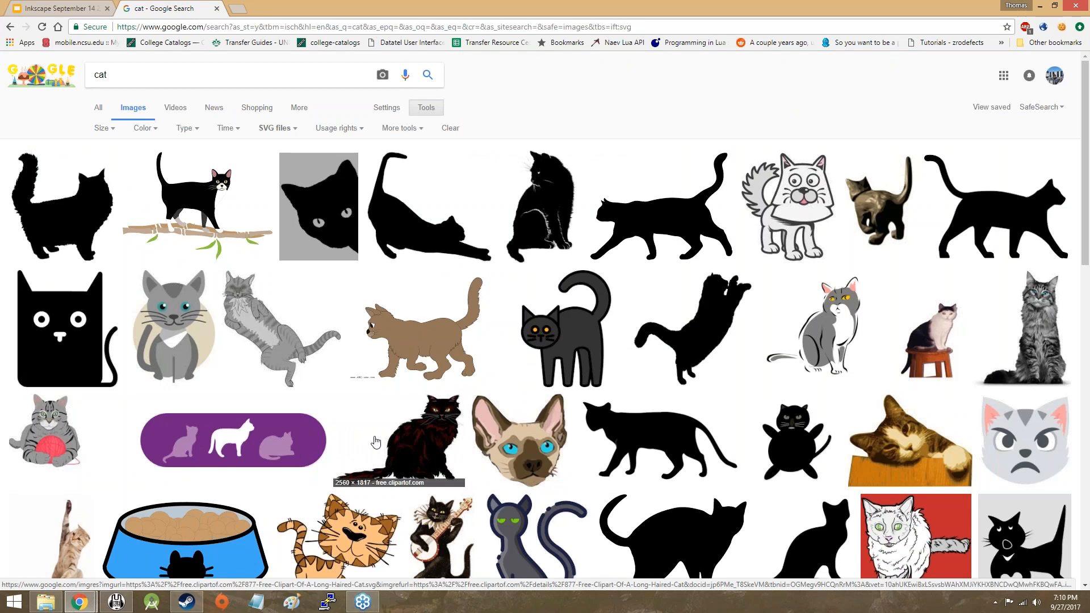
- Look through the SVG cat image results
{"action": "left_click", "coordinate": [374, 440]}
{"action": "scroll", "coordinate": [371, 436], "scroll_direction": "down", "scroll_amount": 1}
{"action": "scroll", "coordinate": [372, 436], "scroll_direction": "down", "scroll_amount": 4}
{"action": "scroll", "coordinate": [366, 436], "scroll_direction": "down", "scroll_amount": 2}
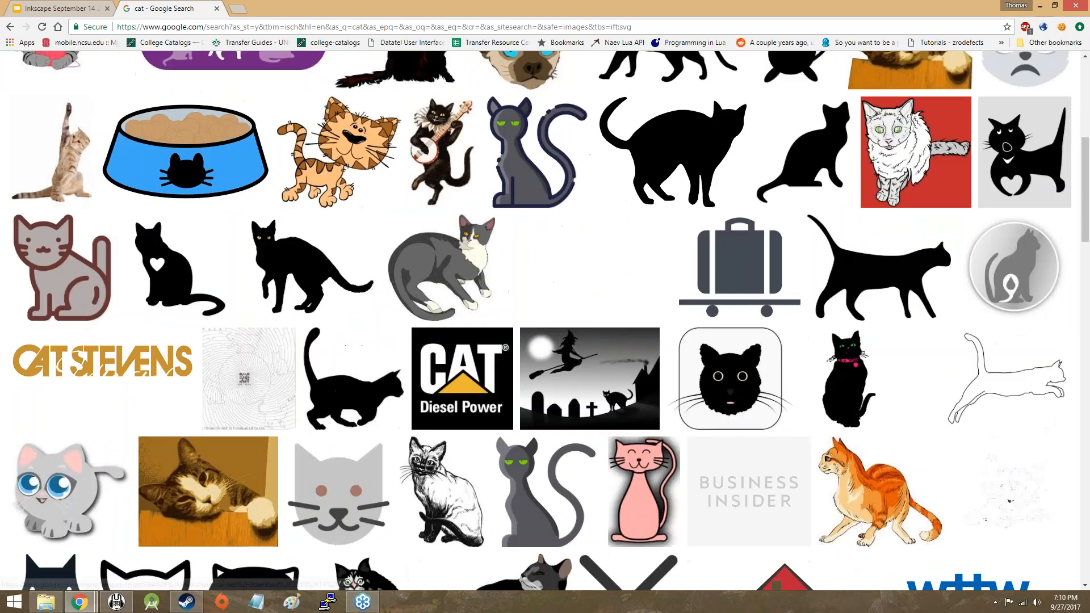
{"action": "scroll", "coordinate": [250, 425], "scroll_direction": "up", "scroll_amount": 6}
{"action": "scroll", "coordinate": [244, 392], "scroll_direction": "up", "scroll_amount": 1}
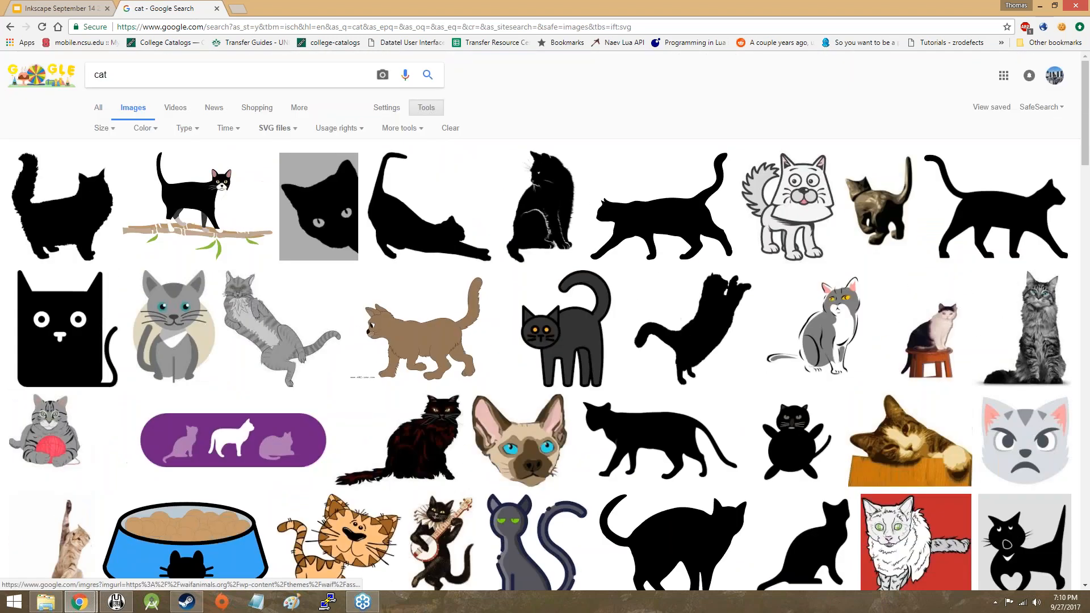
{"action": "scroll", "coordinate": [243, 293], "scroll_direction": "down", "scroll_amount": 7}
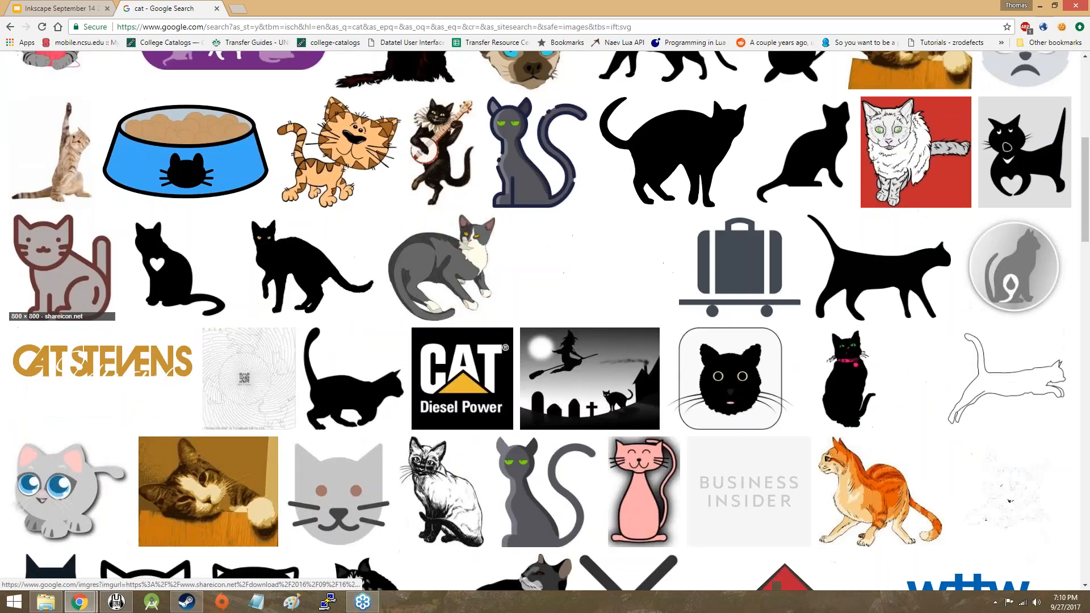
{"action": "left_click", "coordinate": [61, 263]}
{"action": "scroll", "coordinate": [253, 351], "scroll_direction": "up", "scroll_amount": 6}
{"action": "scroll", "coordinate": [253, 350], "scroll_direction": "up", "scroll_amount": 4}
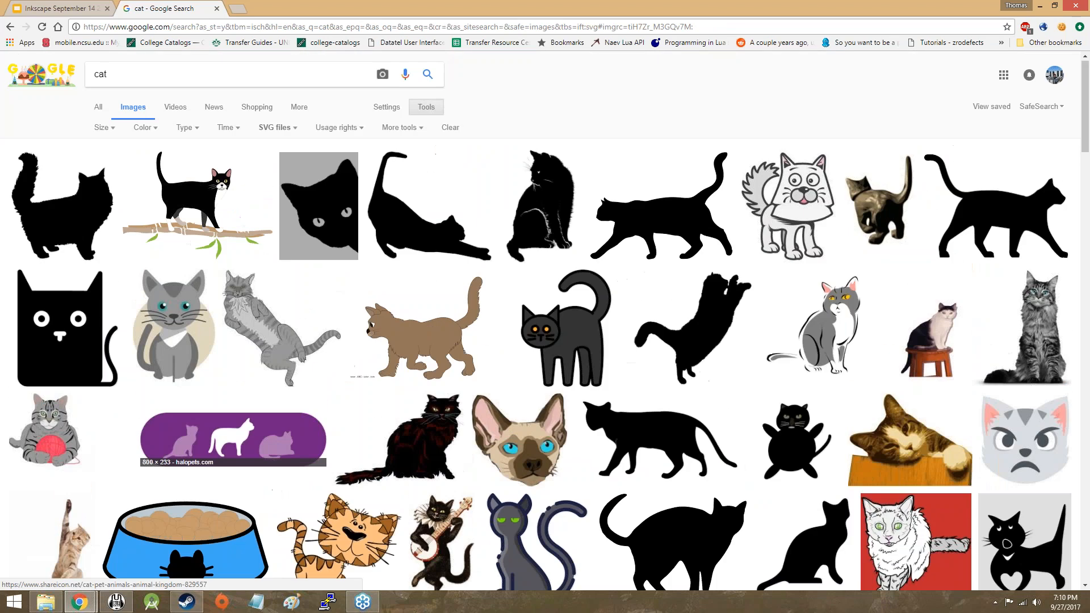
- Preview the long-haired cat clipart and the round black cat clipart in the SVG results
{"action": "left_click", "coordinate": [423, 430]}
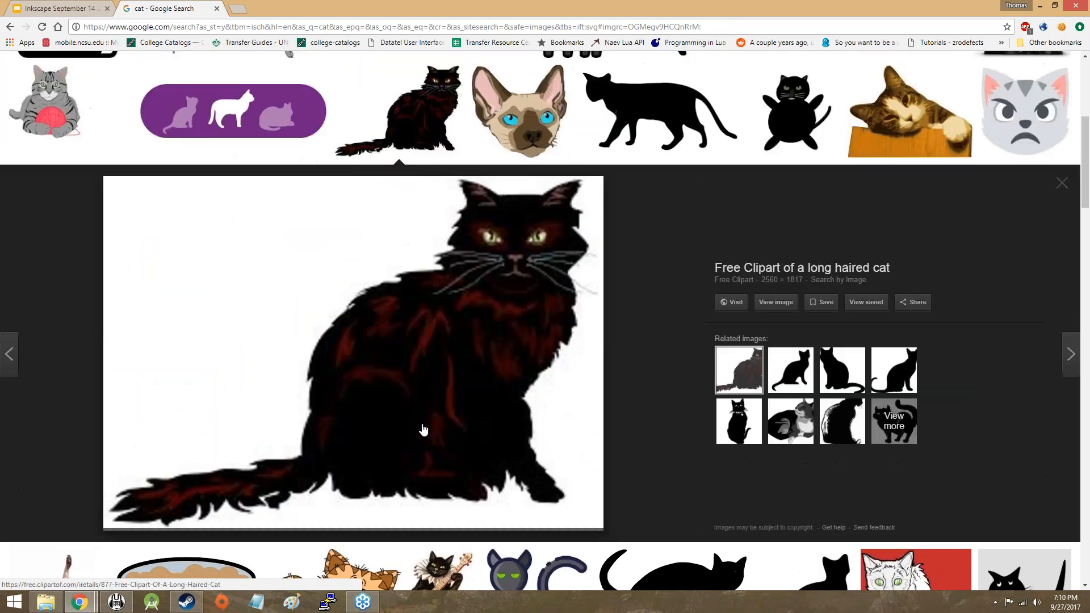
{"action": "scroll", "coordinate": [431, 420], "scroll_direction": "up", "scroll_amount": 3}
{"action": "scroll", "coordinate": [568, 374], "scroll_direction": "up", "scroll_amount": 2}
{"action": "left_click", "coordinate": [806, 379]}
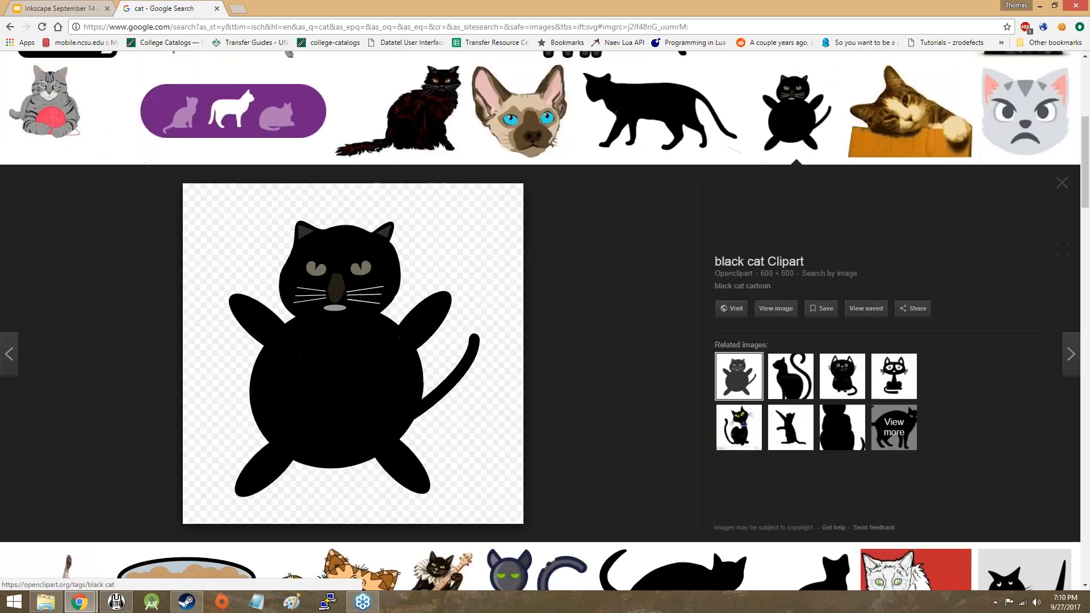
{"action": "scroll", "coordinate": [518, 340], "scroll_direction": "up", "scroll_amount": 5}
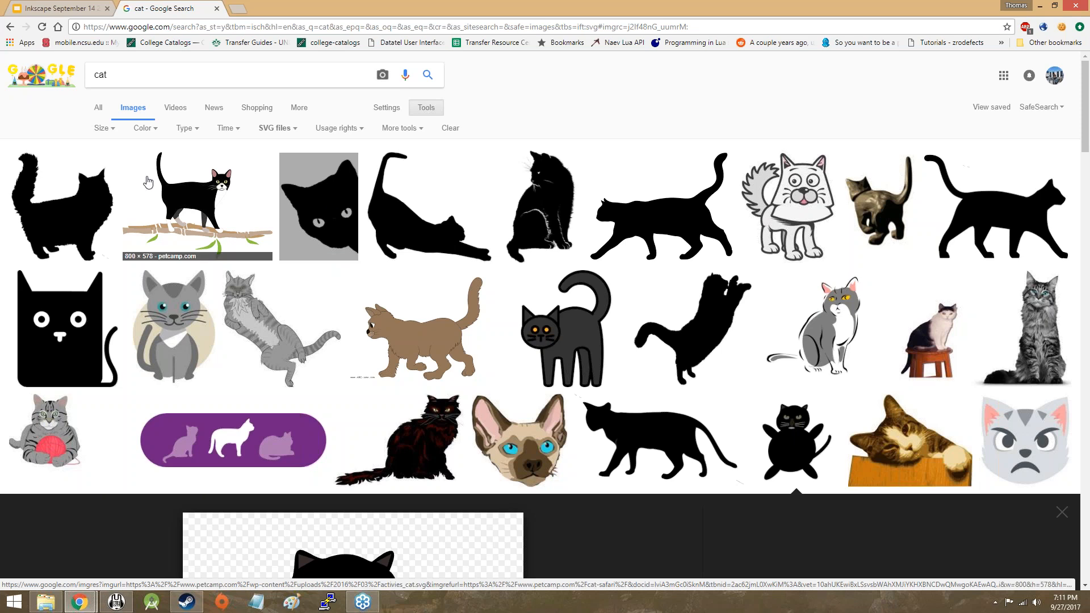
- Return to the unfiltered cat image results and look through the photos for a suitable picture
{"action": "left_click", "coordinate": [7, 34]}
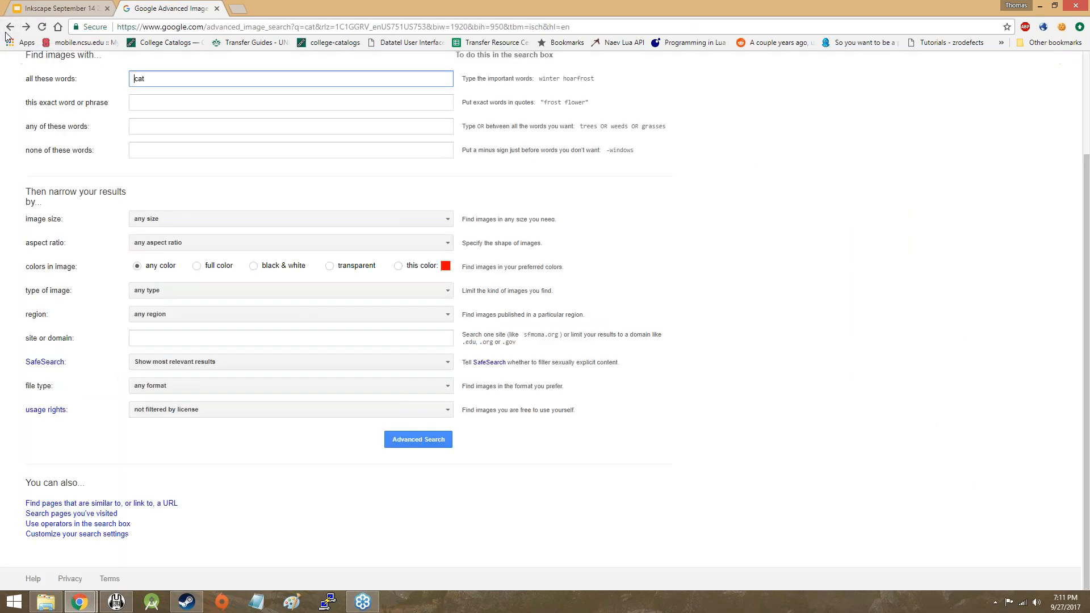
{"action": "left_click", "coordinate": [7, 34]}
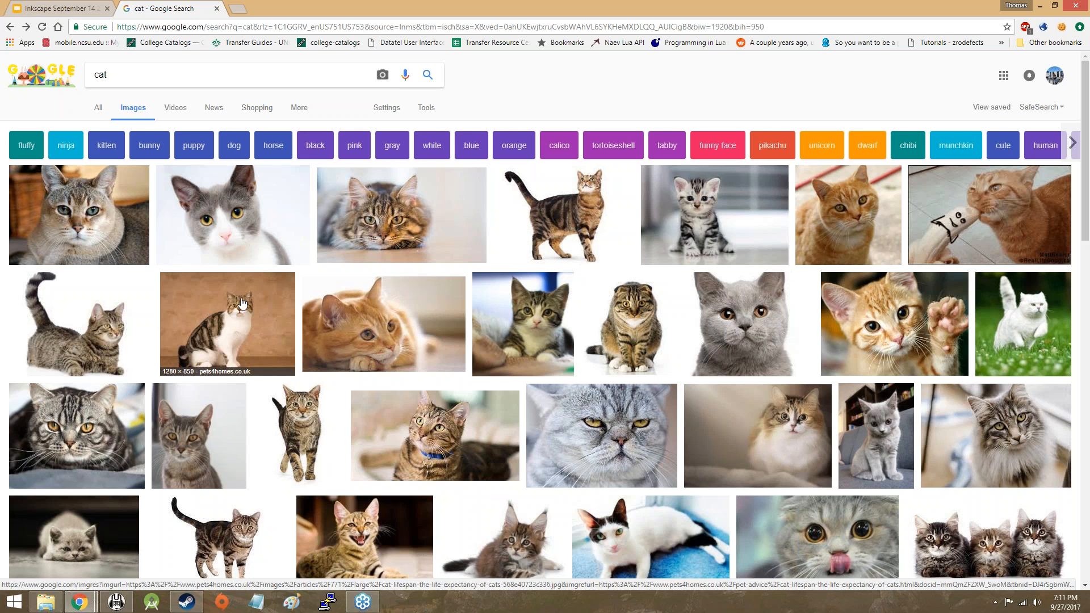
{"action": "scroll", "coordinate": [241, 304], "scroll_direction": "down", "scroll_amount": 4}
{"action": "scroll", "coordinate": [241, 302], "scroll_direction": "down", "scroll_amount": 2}
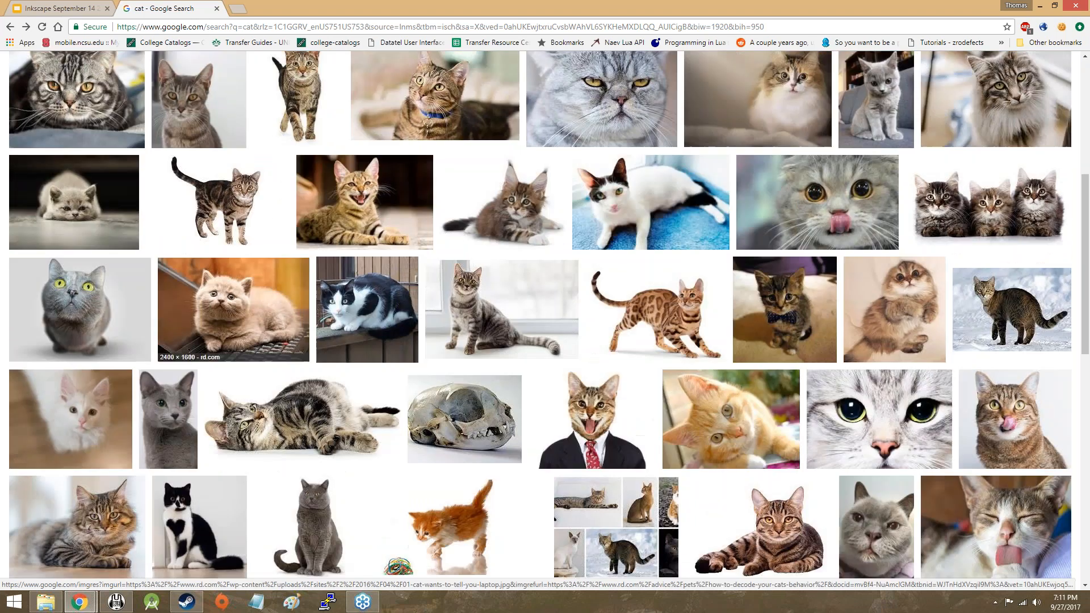
{"action": "scroll", "coordinate": [229, 241], "scroll_direction": "down", "scroll_amount": 2}
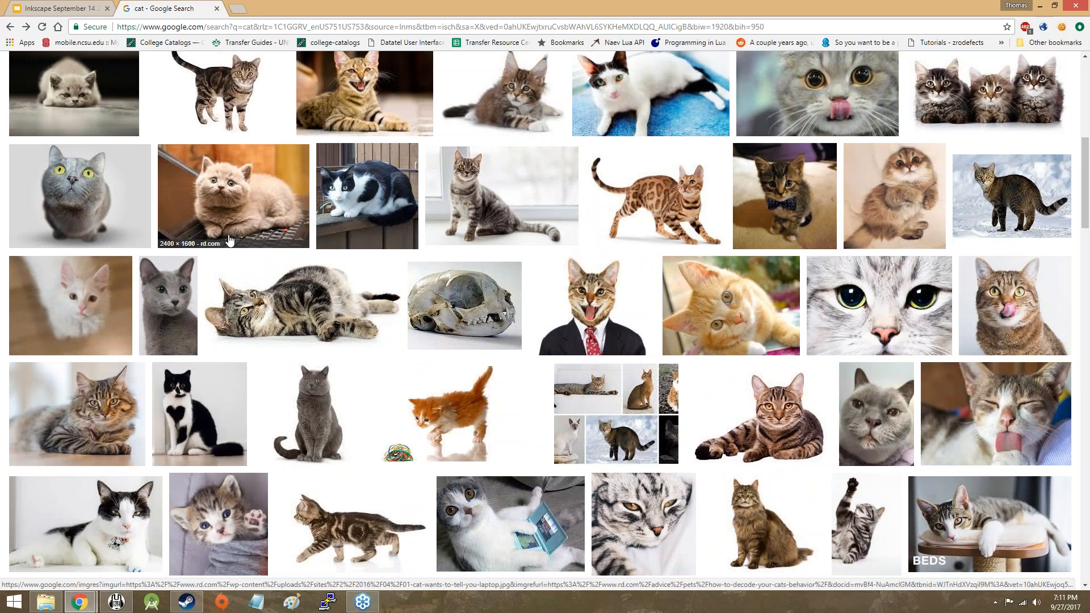
{"action": "scroll", "coordinate": [335, 309], "scroll_direction": "down", "scroll_amount": 2}
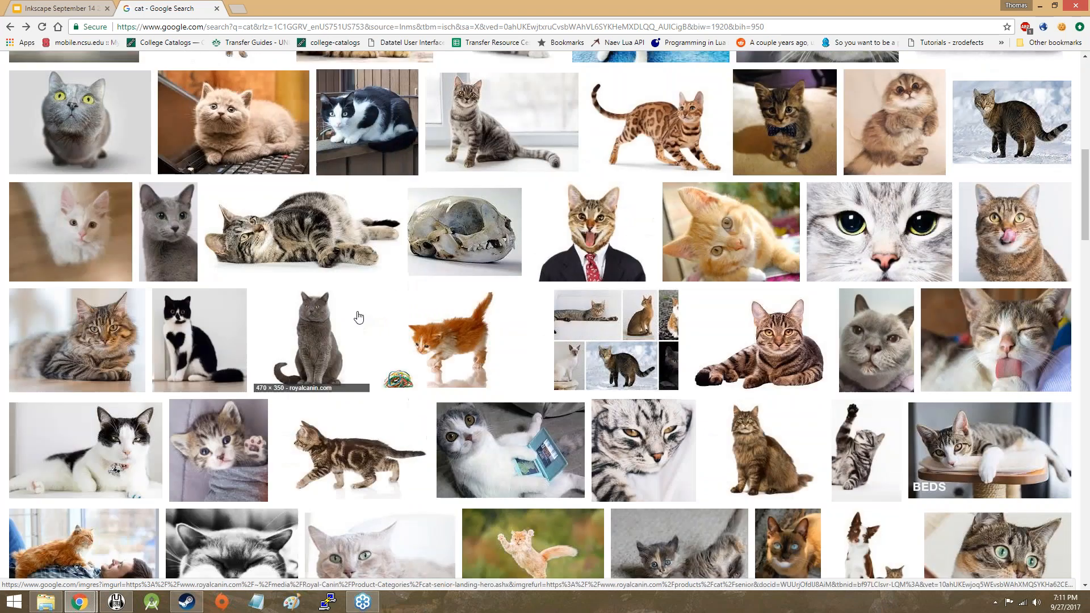
{"action": "scroll", "coordinate": [330, 296], "scroll_direction": "down", "scroll_amount": 3}
{"action": "scroll", "coordinate": [319, 294], "scroll_direction": "down", "scroll_amount": 1}
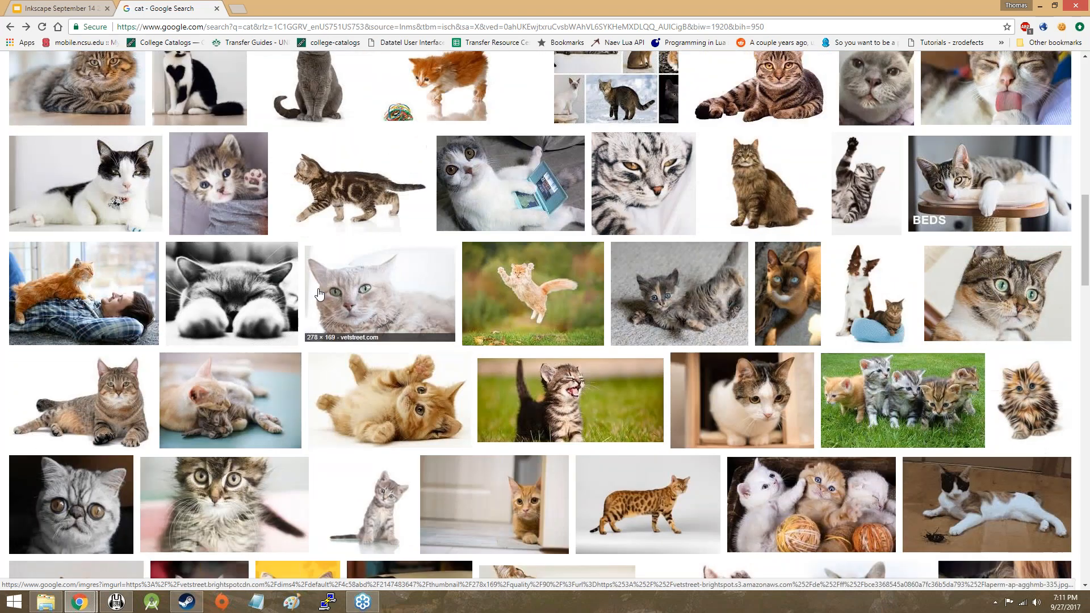
{"action": "scroll", "coordinate": [319, 294], "scroll_direction": "down", "scroll_amount": 1}
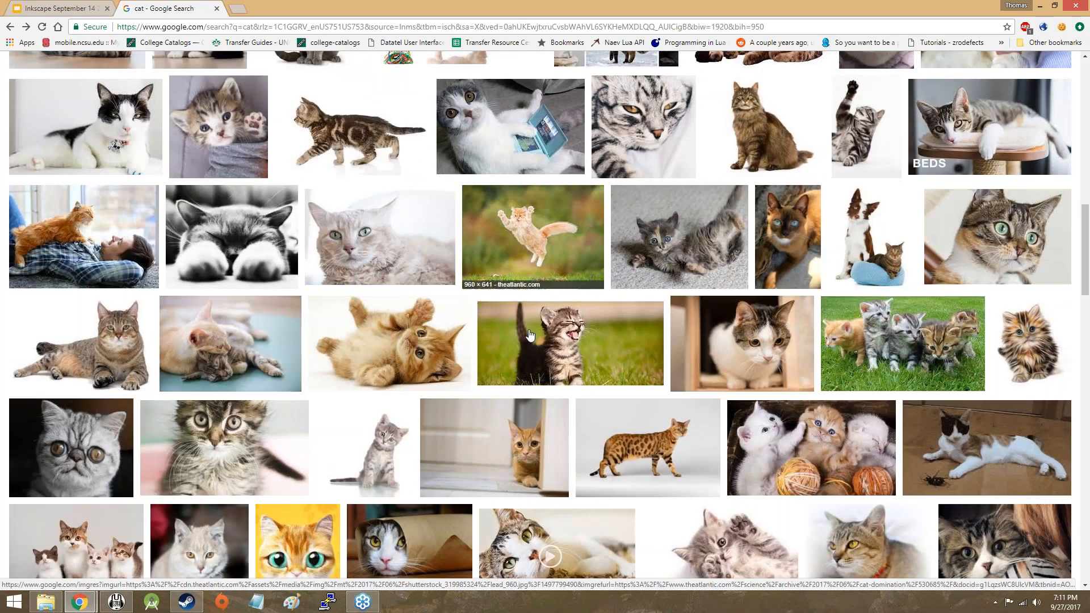
{"action": "scroll", "coordinate": [535, 380], "scroll_direction": "up", "scroll_amount": 6}
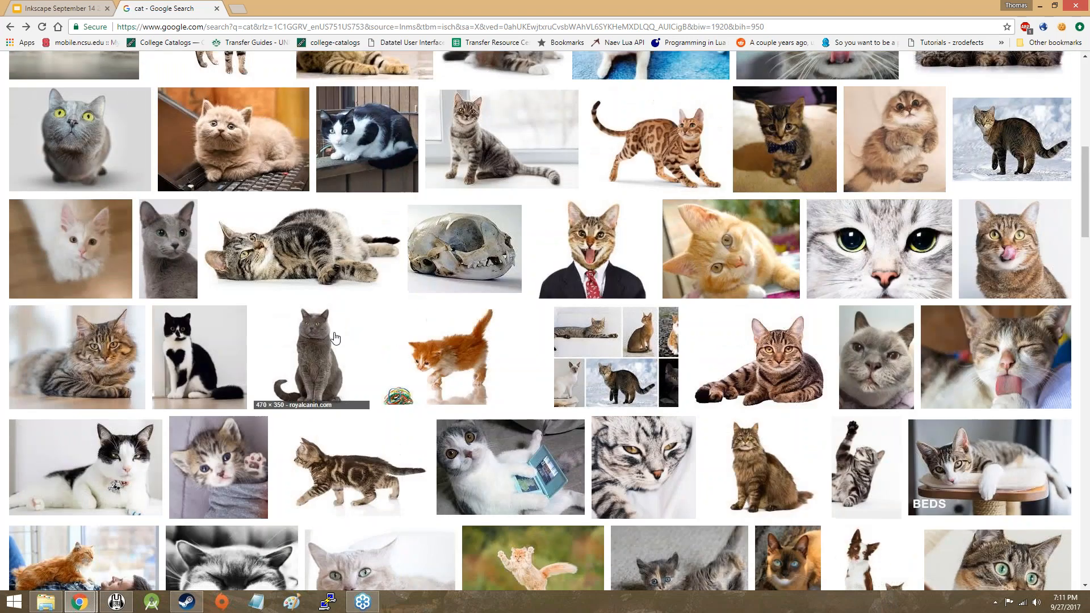
{"action": "scroll", "coordinate": [335, 338], "scroll_direction": "up", "scroll_amount": 3}
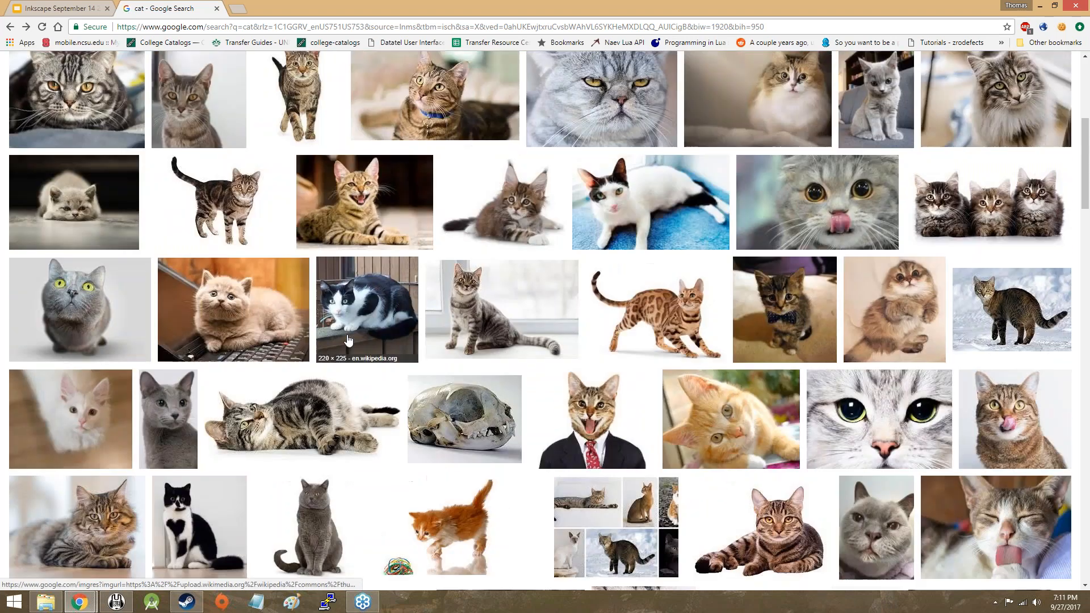
{"action": "scroll", "coordinate": [349, 339], "scroll_direction": "up", "scroll_amount": 3}
{"action": "scroll", "coordinate": [346, 352], "scroll_direction": "up", "scroll_amount": 3}
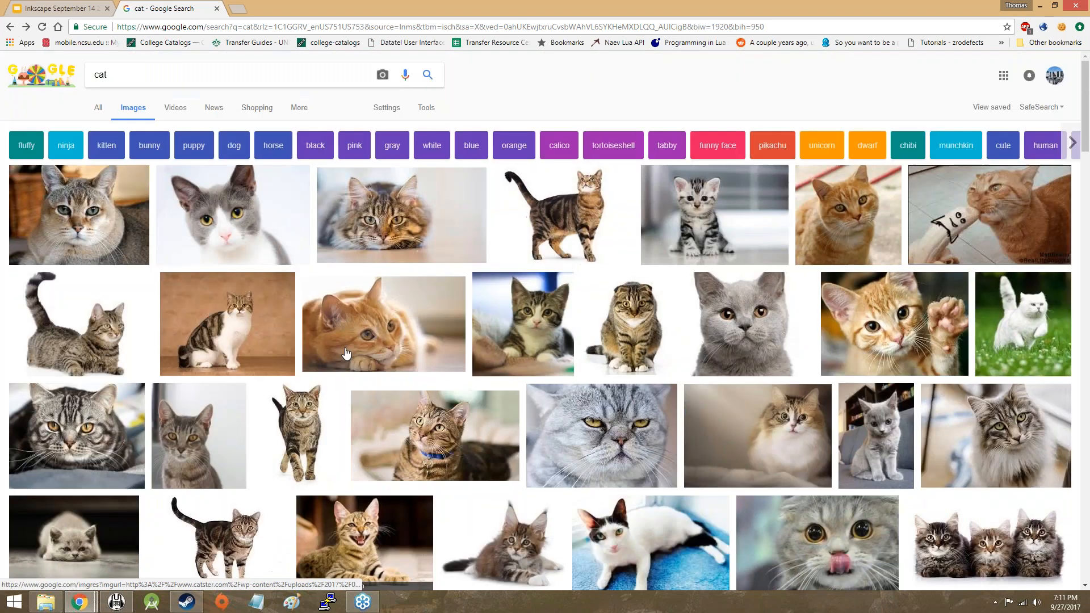
- Narrow the cat image results to orange cats and browse the photos
{"action": "left_click", "coordinate": [517, 145]}
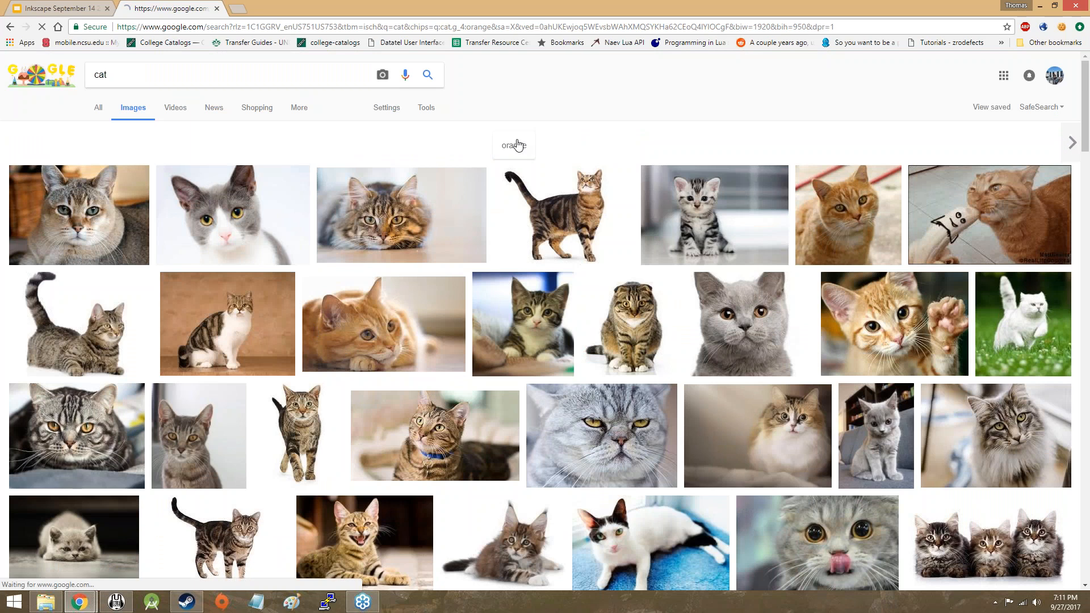
{"action": "scroll", "coordinate": [299, 228], "scroll_direction": "down", "scroll_amount": 3}
{"action": "scroll", "coordinate": [299, 228], "scroll_direction": "down", "scroll_amount": 1}
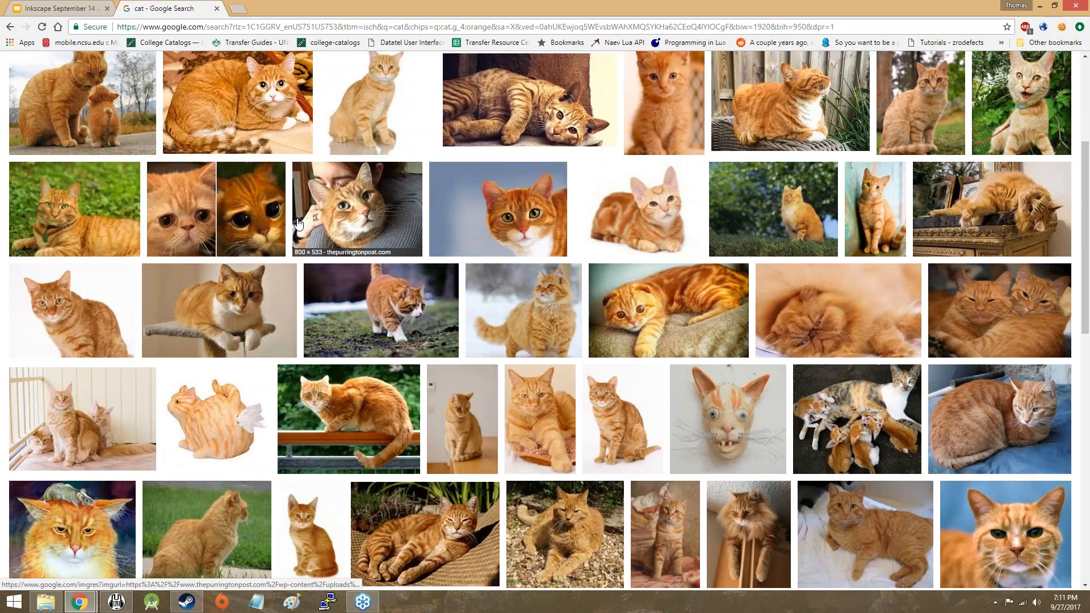
{"action": "scroll", "coordinate": [303, 227], "scroll_direction": "down", "scroll_amount": 2}
{"action": "scroll", "coordinate": [306, 227], "scroll_direction": "down", "scroll_amount": 6}
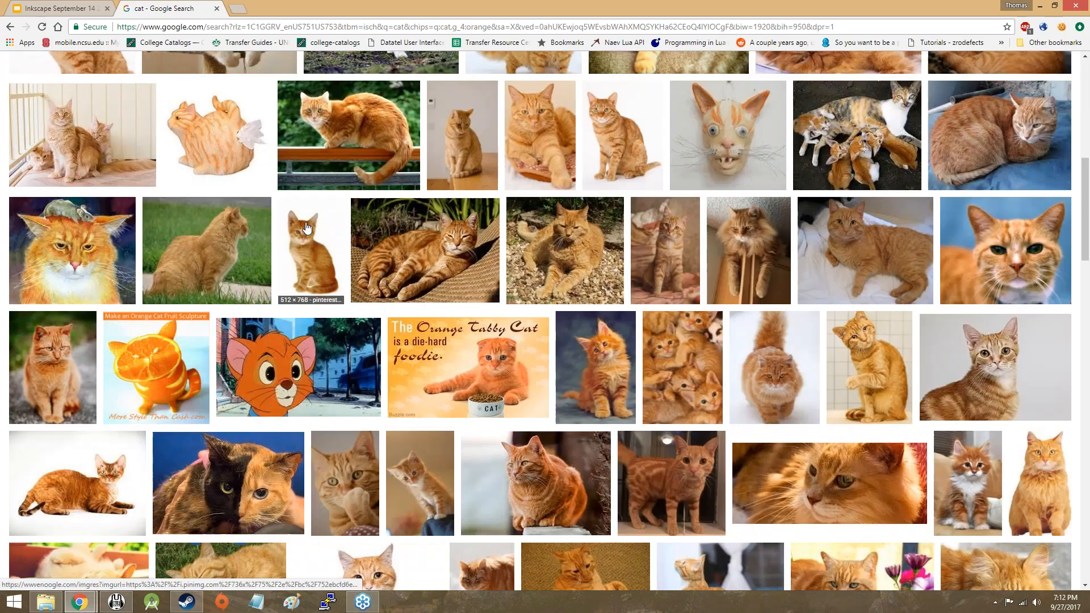
{"action": "scroll", "coordinate": [307, 227], "scroll_direction": "down", "scroll_amount": 5}
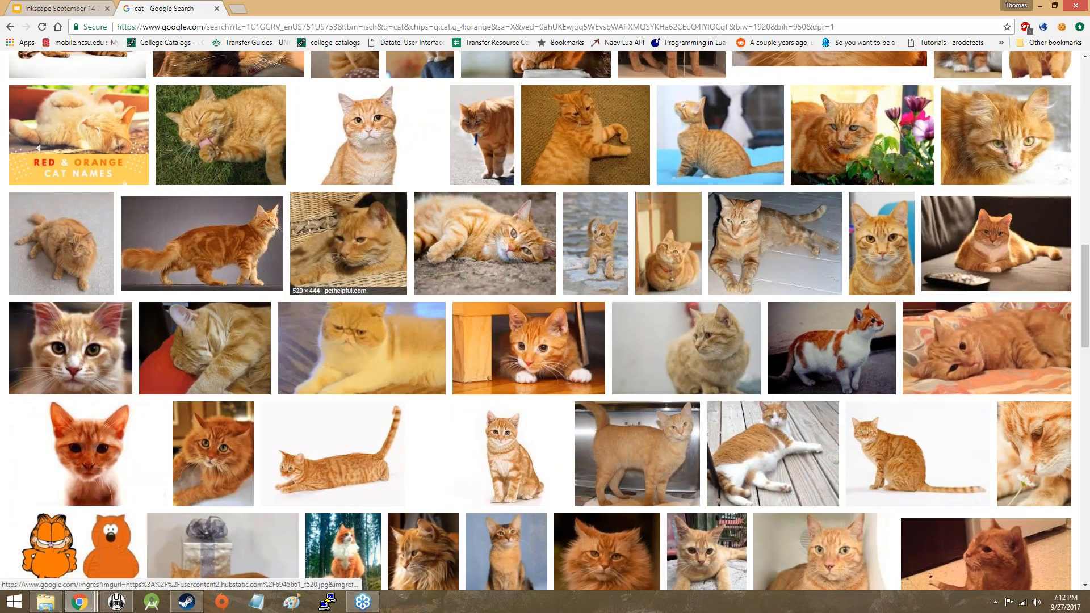
{"action": "scroll", "coordinate": [302, 206], "scroll_direction": "down", "scroll_amount": 5}
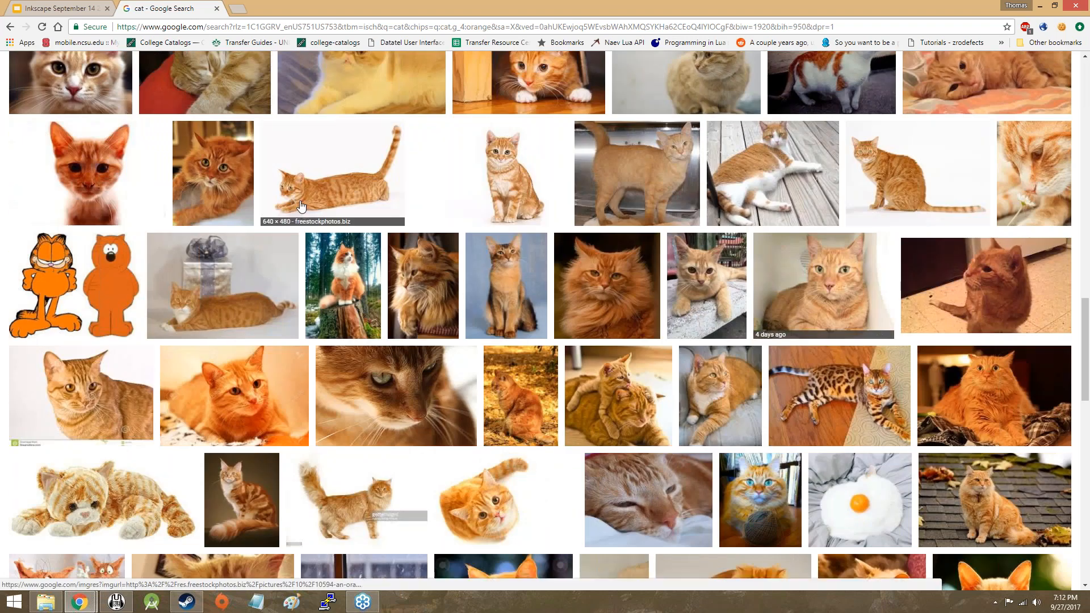
{"action": "scroll", "coordinate": [300, 206], "scroll_direction": "down", "scroll_amount": 6}
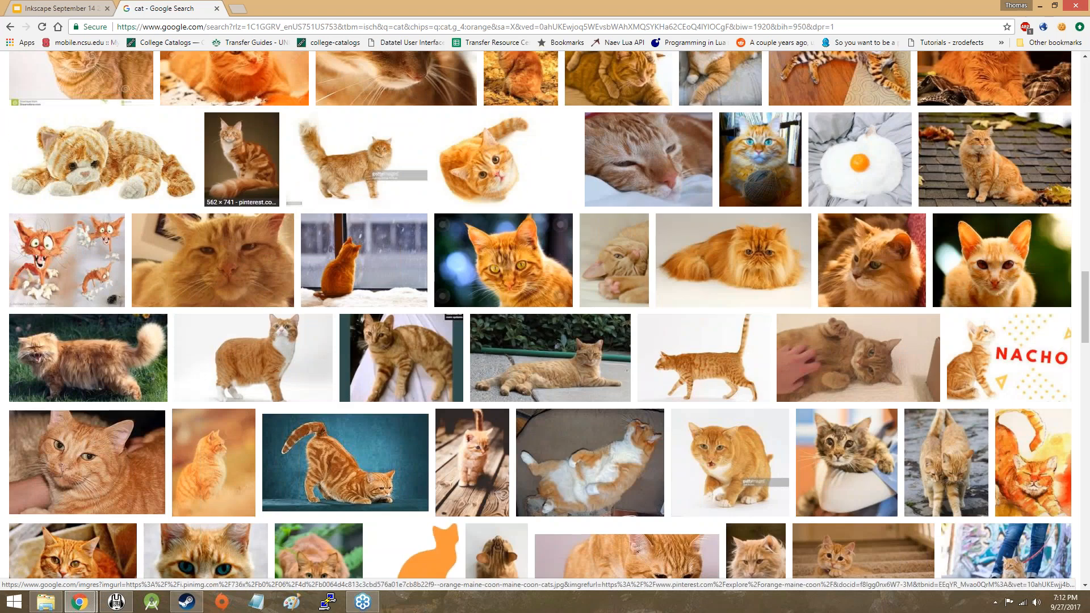
- Preview the Getty Images photo of the standing ginger cat and check it for watermarks
{"action": "left_click", "coordinate": [302, 173]}
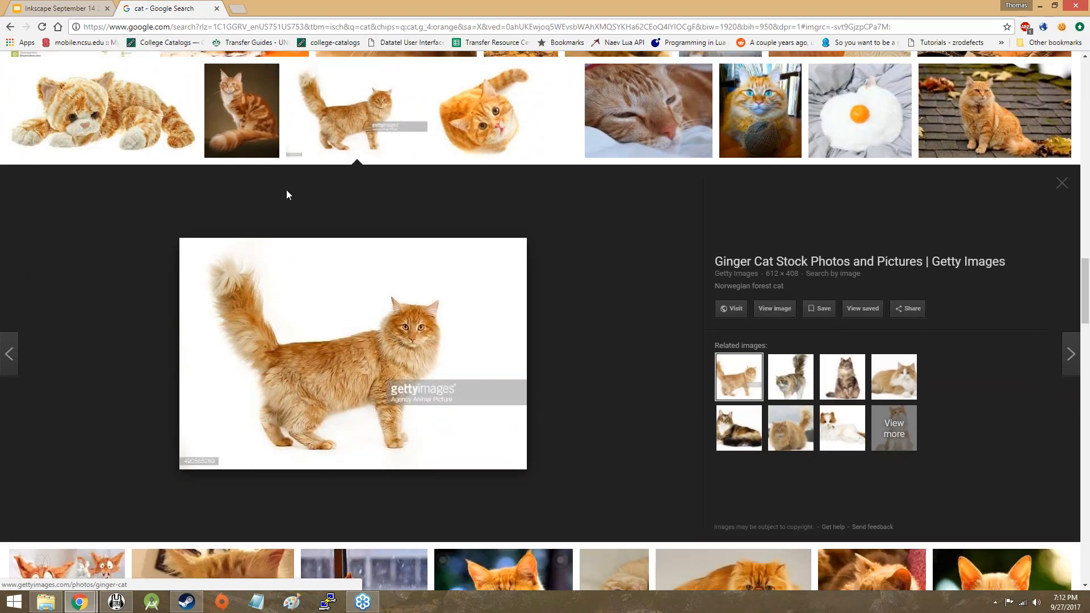
{"action": "scroll", "coordinate": [415, 181], "scroll_direction": "down", "scroll_amount": 4}
{"action": "scroll", "coordinate": [415, 183], "scroll_direction": "down", "scroll_amount": 2}
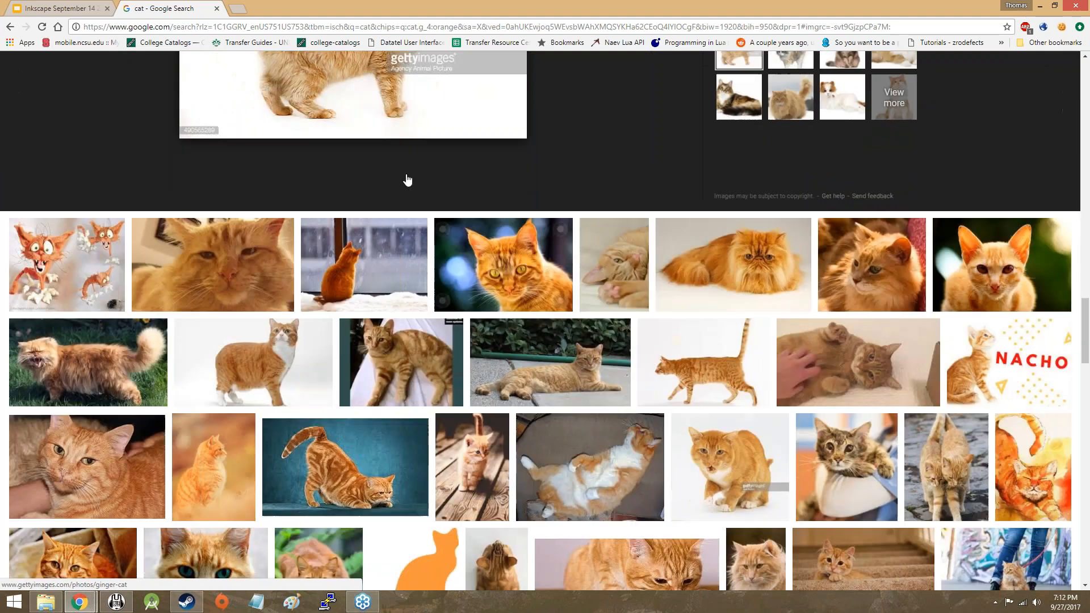
{"action": "scroll", "coordinate": [406, 179], "scroll_direction": "up", "scroll_amount": 3}
{"action": "scroll", "coordinate": [303, 165], "scroll_direction": "down", "scroll_amount": 1}
{"action": "scroll", "coordinate": [360, 187], "scroll_direction": "up", "scroll_amount": 1}
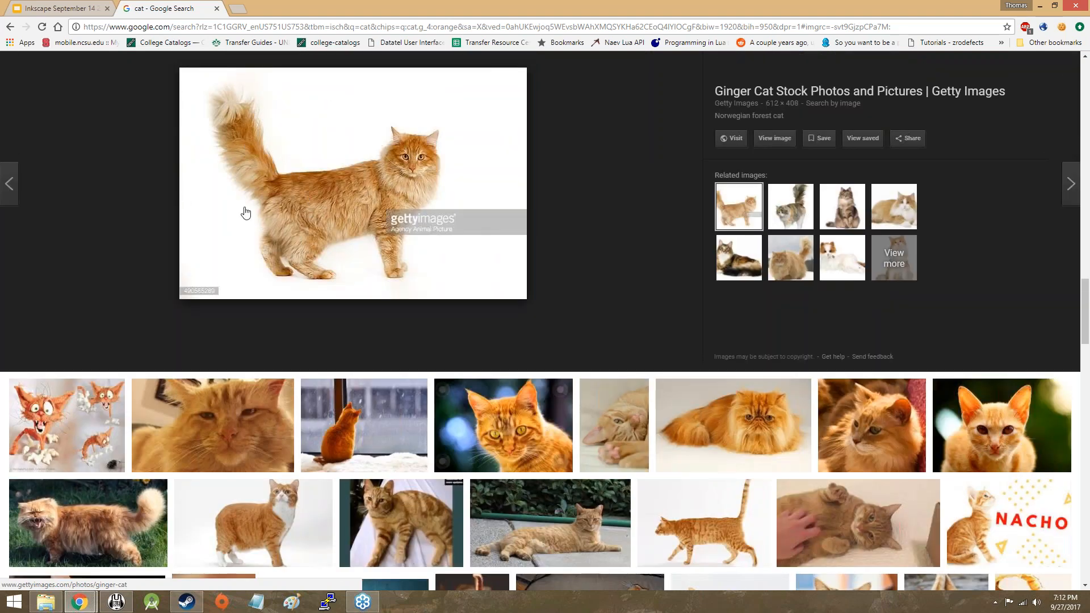
- Open the Freestockphotos.biz photo of the orange cat on a white background as a full image
{"action": "scroll", "coordinate": [245, 210], "scroll_direction": "up", "scroll_amount": 10}
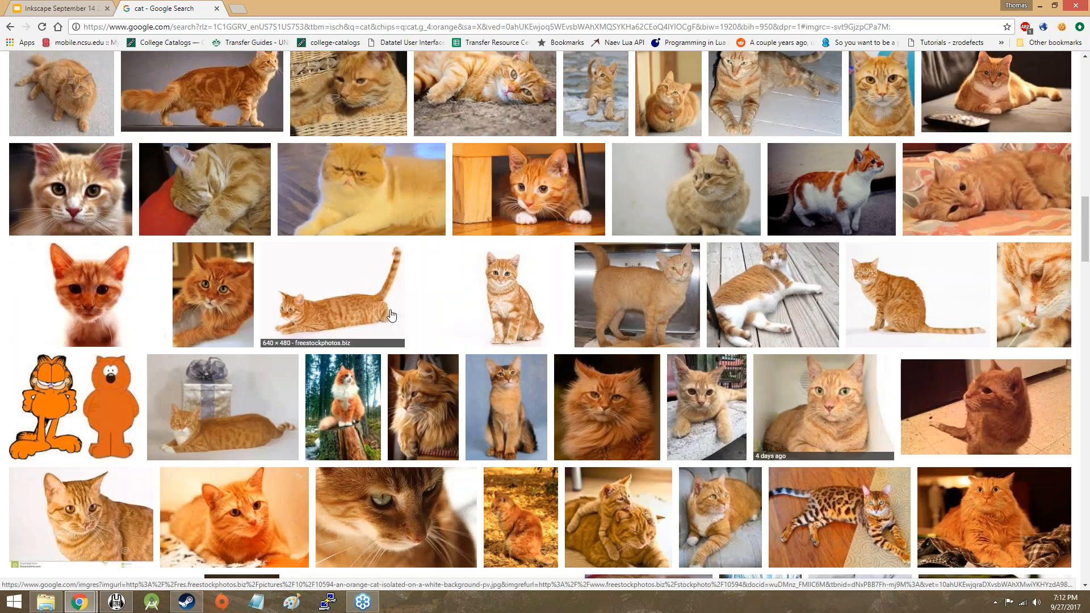
{"action": "left_click", "coordinate": [391, 316]}
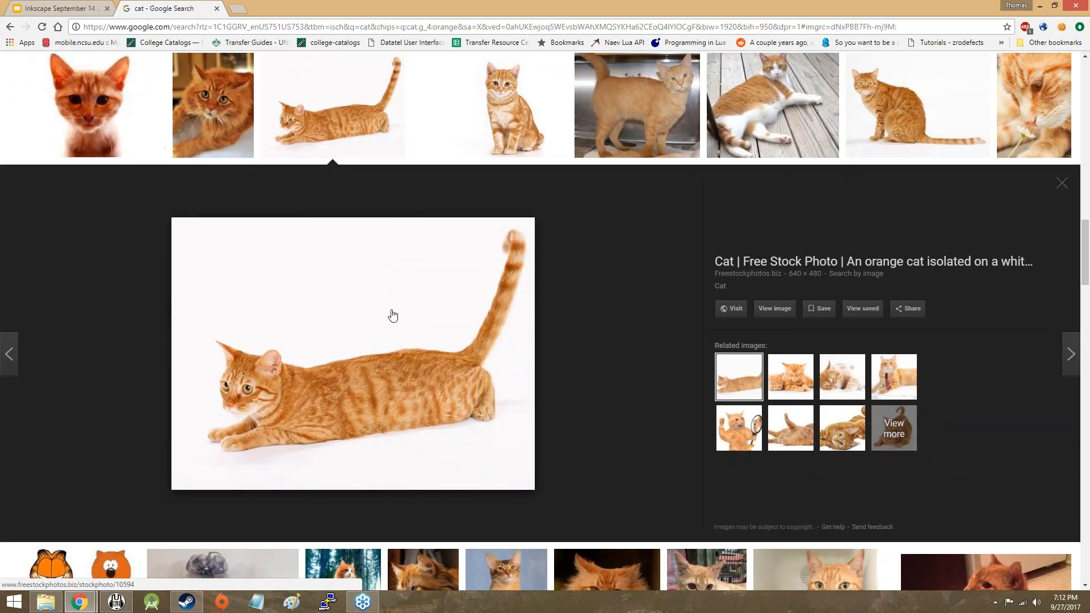
{"action": "left_click", "coordinate": [784, 314]}
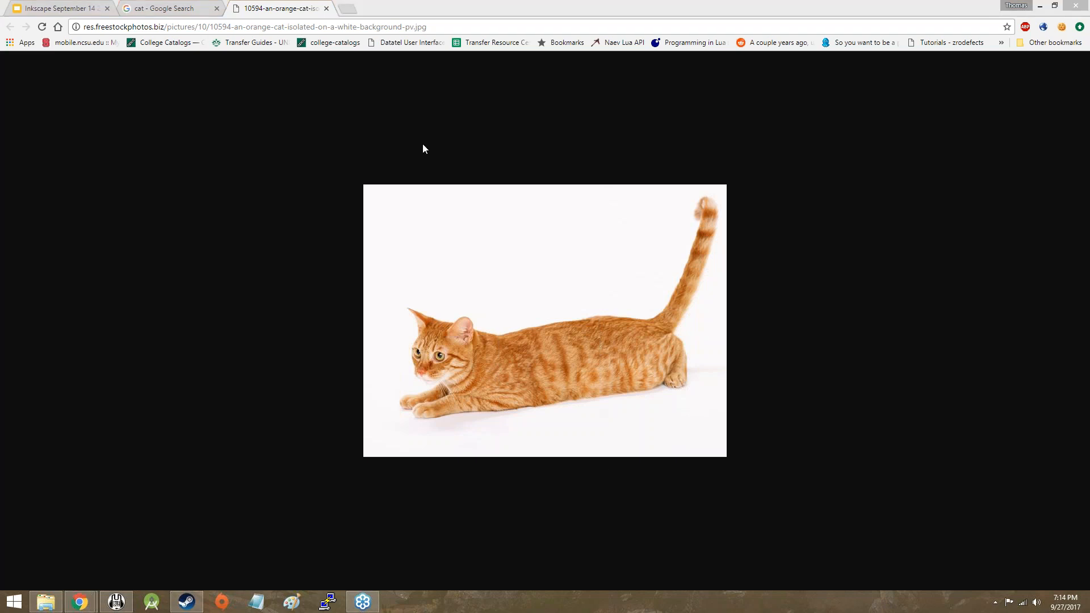
- Open the Pinterest page of grumpy cat pictures in a new browser tab
{"action": "left_click", "coordinate": [359, 3]}
{"action": "left_click", "coordinate": [348, 8]}
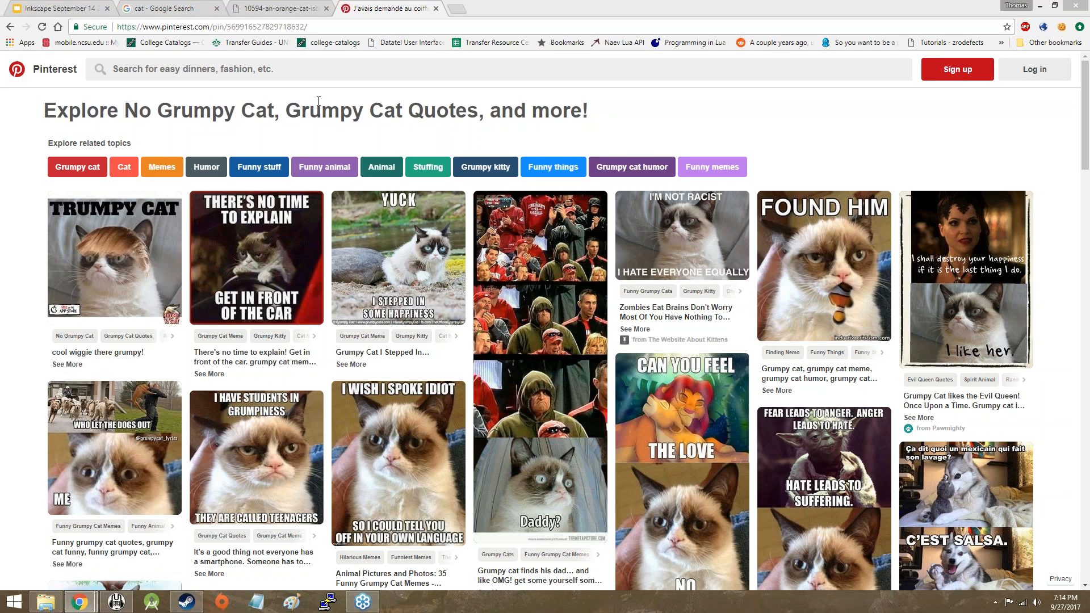
- Look through the grumpy cat pictures on the Pinterest page and close its browser tab
{"action": "scroll", "coordinate": [24, 247], "scroll_direction": "down", "scroll_amount": 5}
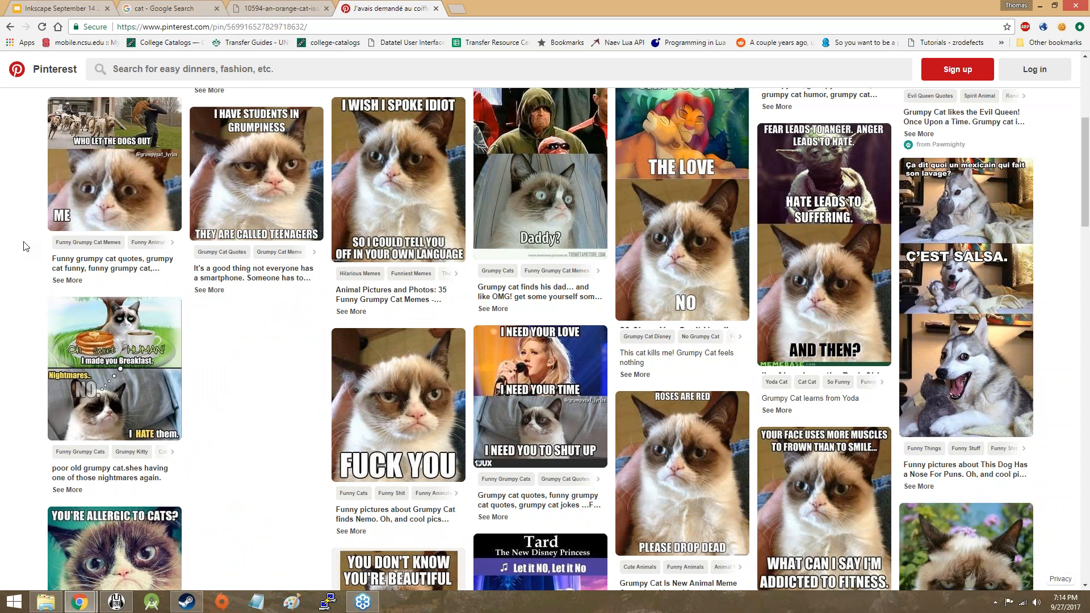
{"action": "scroll", "coordinate": [24, 245], "scroll_direction": "down", "scroll_amount": 7}
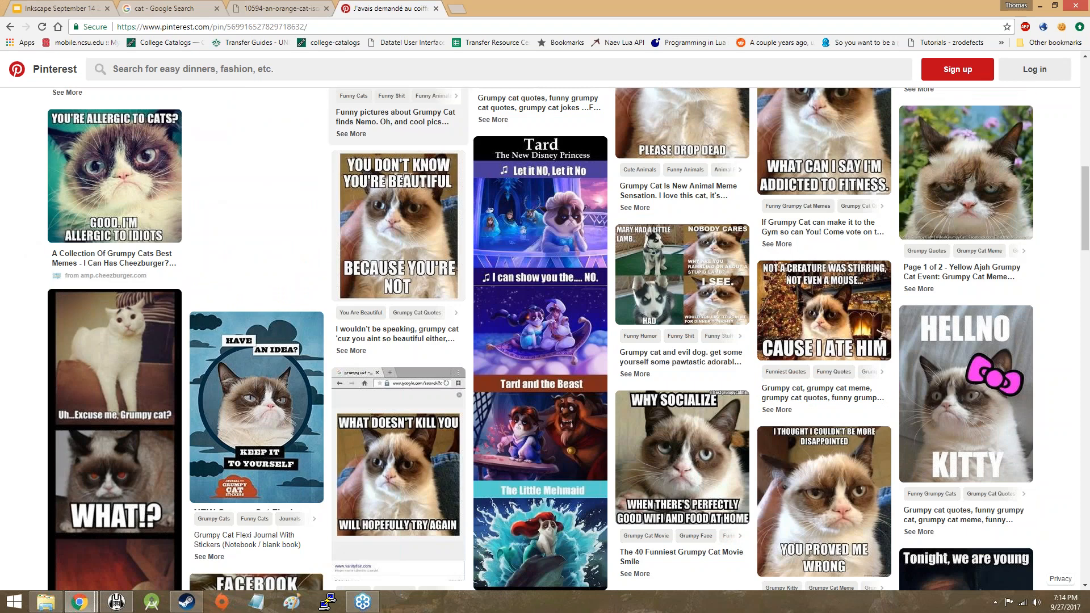
{"action": "scroll", "coordinate": [545, 339], "scroll_direction": "down", "scroll_amount": 8}
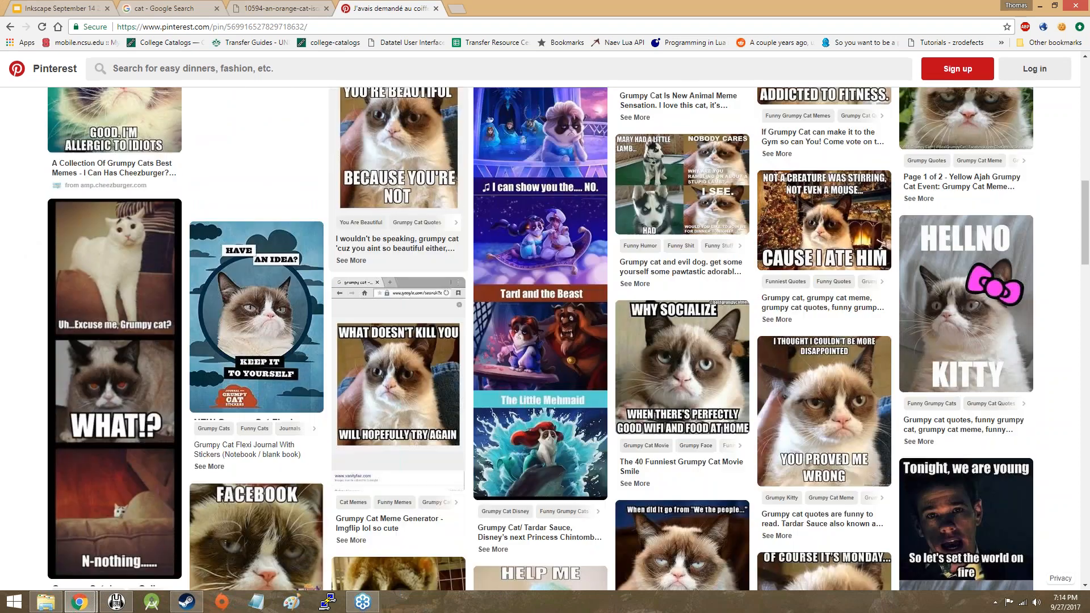
{"action": "scroll", "coordinate": [397, 363], "scroll_direction": "up", "scroll_amount": 1}
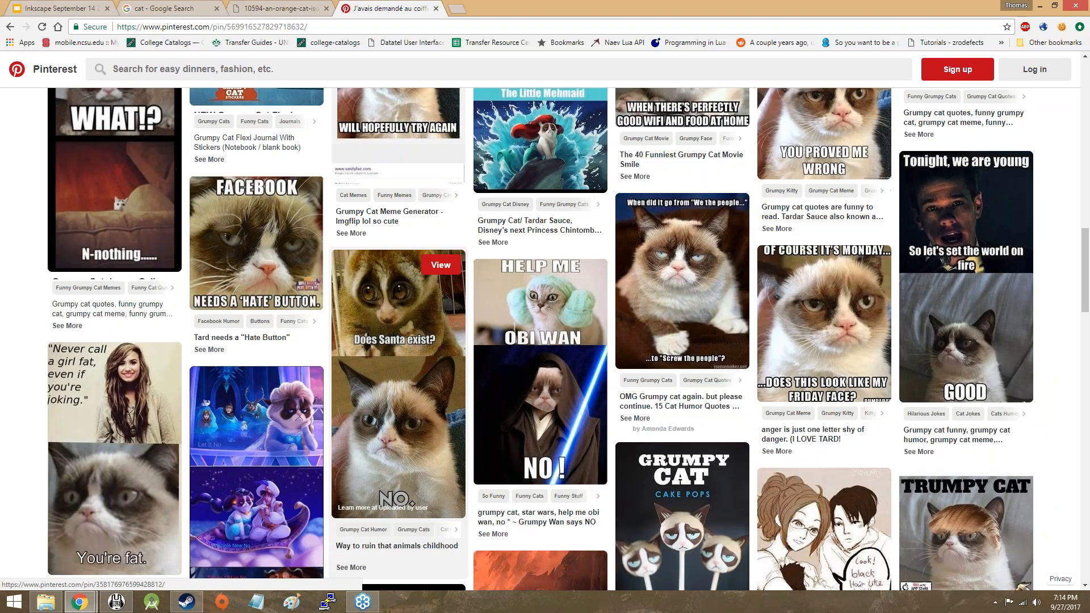
{"action": "scroll", "coordinate": [388, 320], "scroll_direction": "down", "scroll_amount": 7}
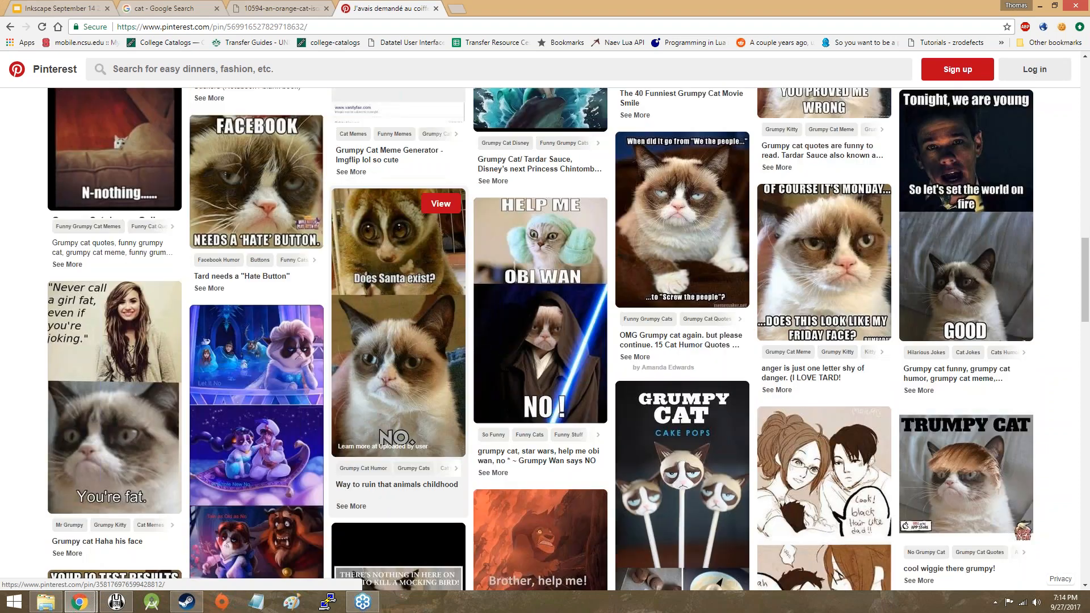
{"action": "scroll", "coordinate": [388, 320], "scroll_direction": "down", "scroll_amount": 1}
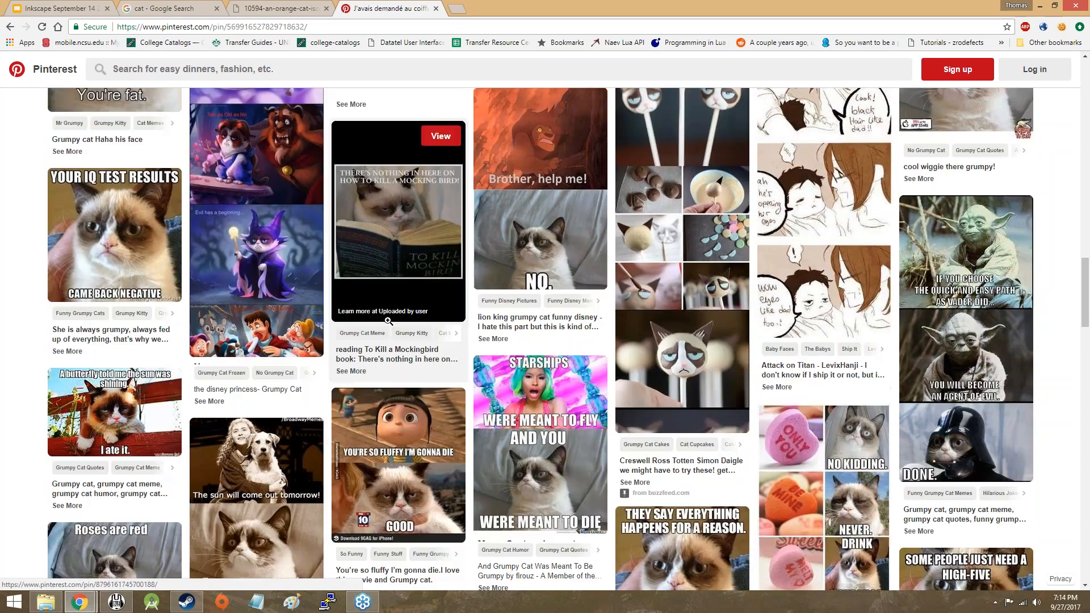
{"action": "scroll", "coordinate": [388, 320], "scroll_direction": "down", "scroll_amount": 4}
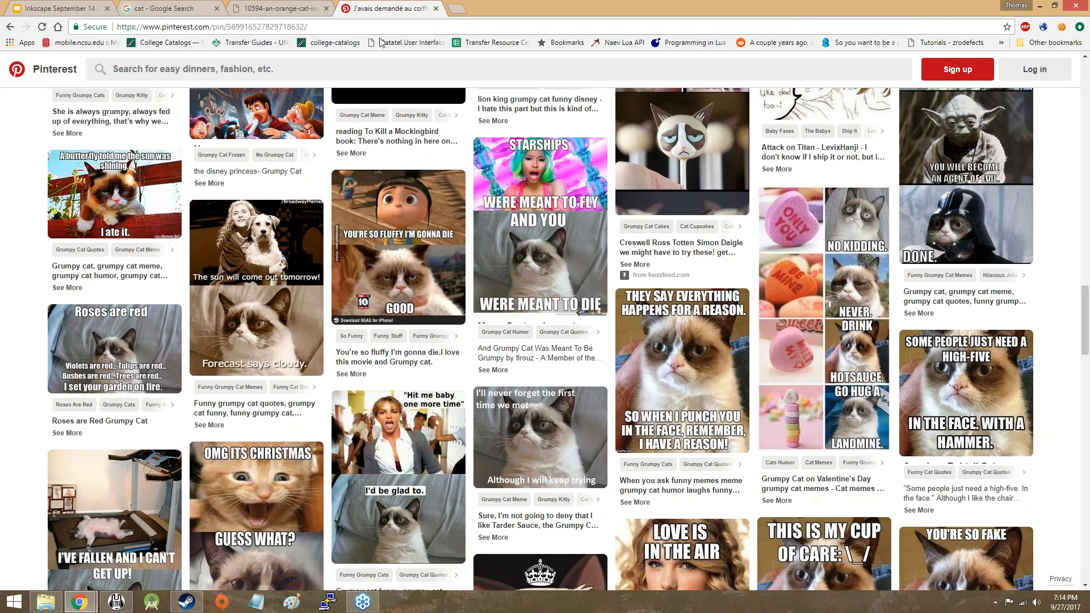
{"action": "key", "text": "ctrl+w"}
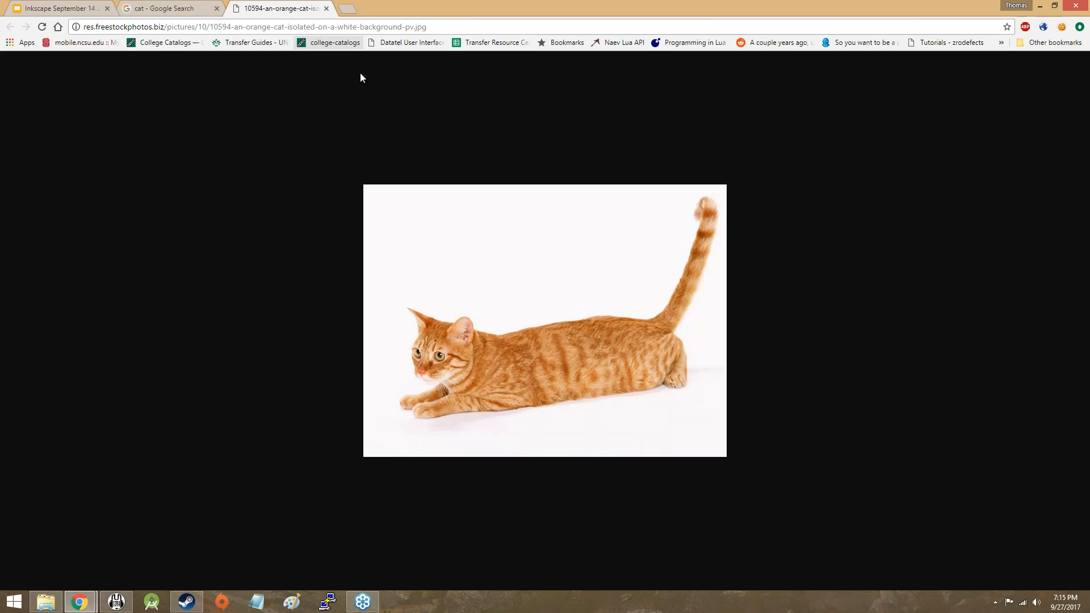
- Save the orange cat photo to the Desktop as a JPEG image named 10594-an-orange-cat-isolated-on-a-white-background-pv
{"action": "right_click", "coordinate": [454, 331]}
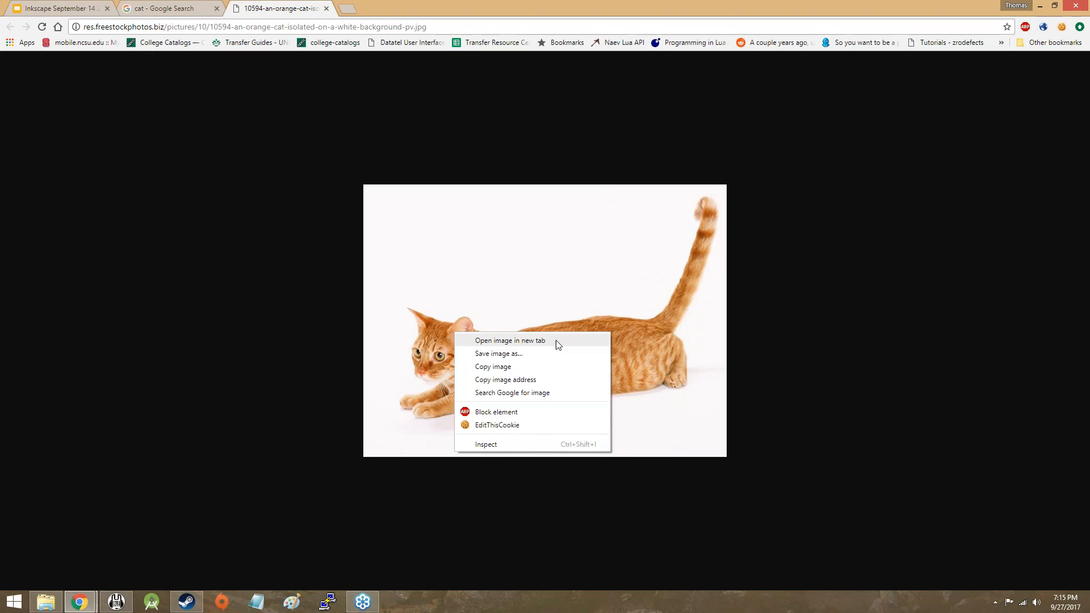
{"action": "left_click", "coordinate": [536, 353]}
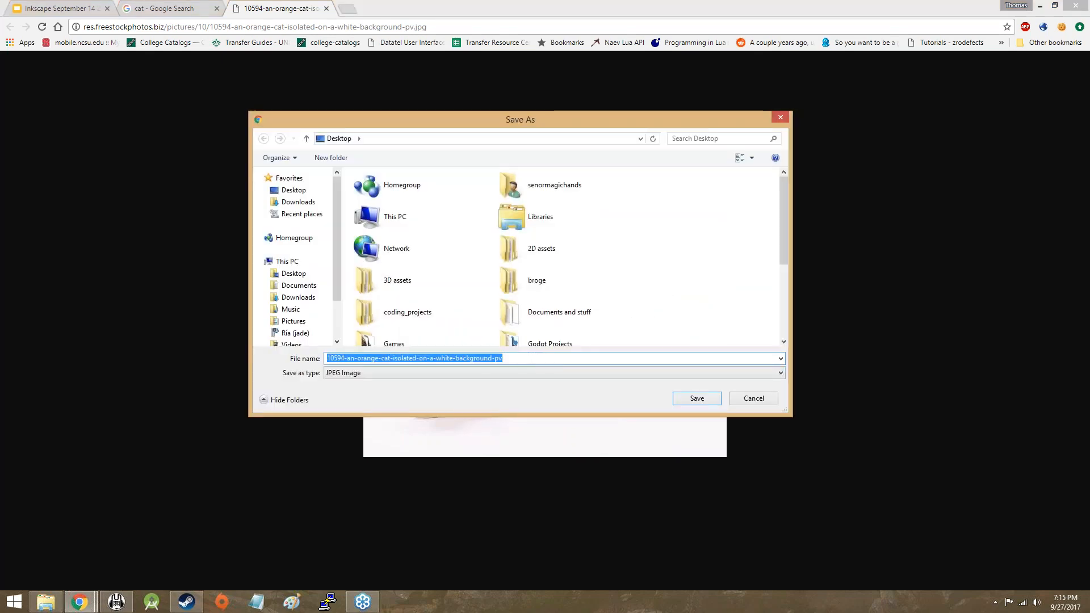
{"action": "left_click_drag", "start_coordinate": [468, 129], "coordinate": [234, 144]}
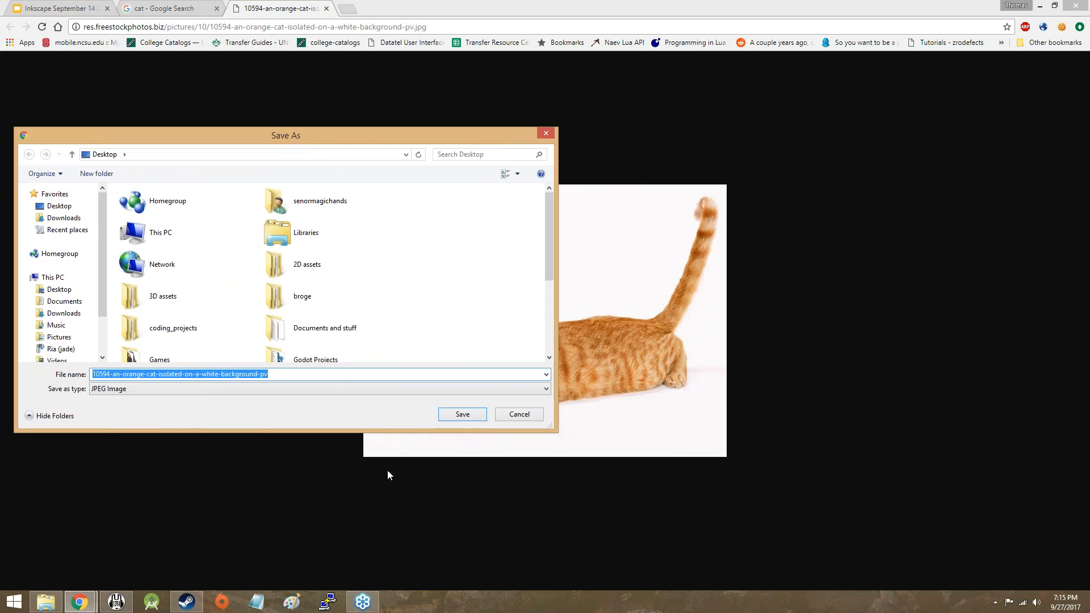
{"action": "left_click", "coordinate": [462, 414]}
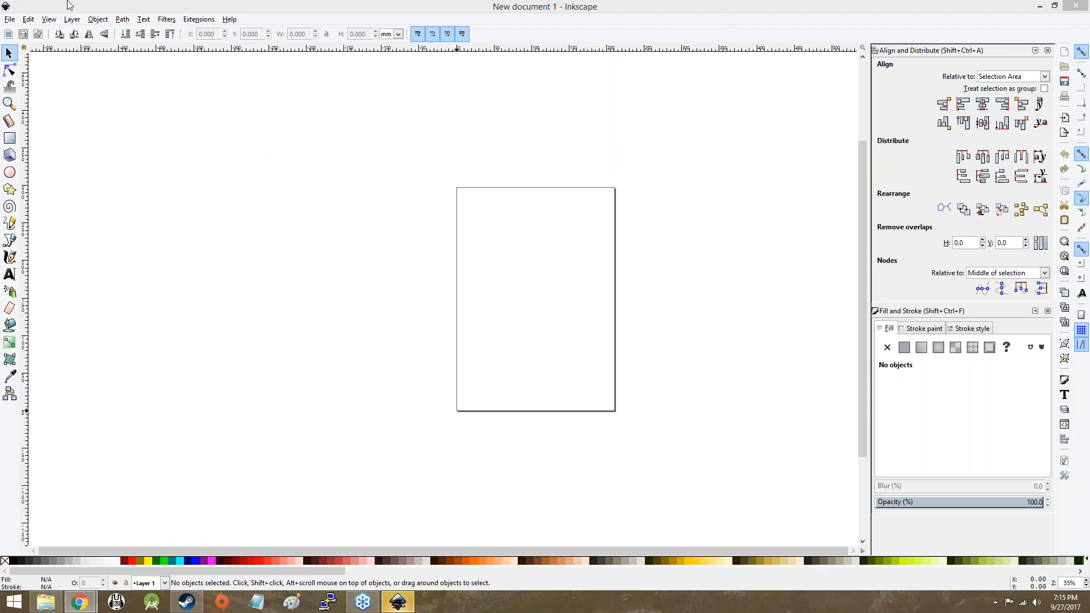
{"action": "left_click", "coordinate": [14, 20]}
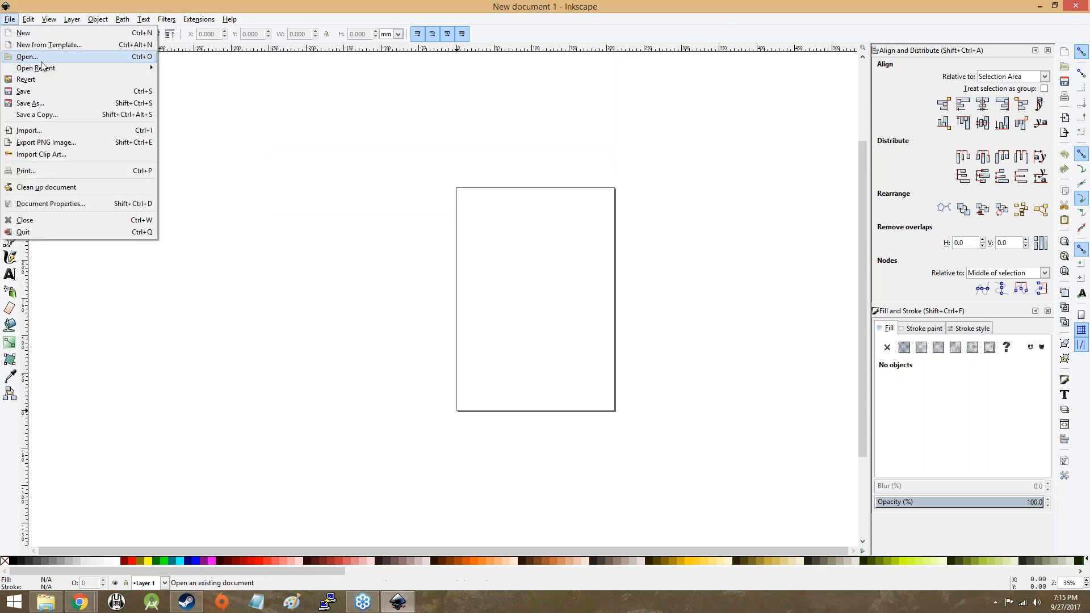
{"action": "left_click", "coordinate": [412, 121]}
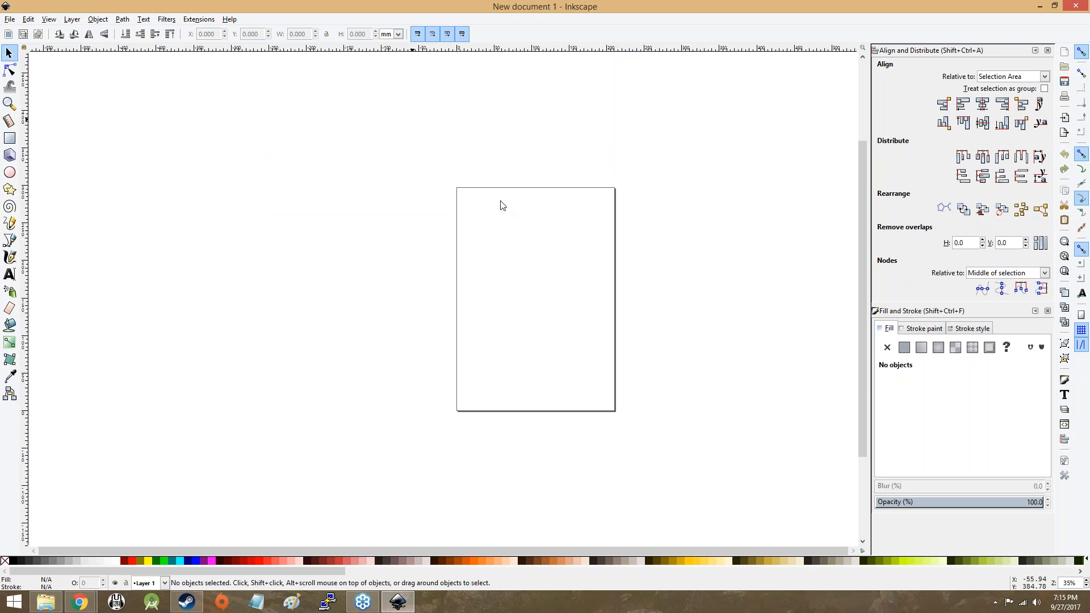
{"action": "scroll", "coordinate": [537, 257], "scroll_direction": "up", "scroll_amount": 4}
{"action": "scroll", "coordinate": [538, 258], "scroll_direction": "down", "scroll_amount": 9}
{"action": "scroll", "coordinate": [539, 260], "scroll_direction": "up", "scroll_amount": 5}
{"action": "scroll", "coordinate": [540, 260], "scroll_direction": "up", "scroll_amount": 4}
{"action": "scroll", "coordinate": [539, 258], "scroll_direction": "down", "scroll_amount": 5}
{"action": "scroll", "coordinate": [540, 259], "scroll_direction": "up", "scroll_amount": 3}
{"action": "scroll", "coordinate": [540, 261], "scroll_direction": "down", "scroll_amount": 4}
{"action": "scroll", "coordinate": [540, 261], "scroll_direction": "up", "scroll_amount": 3}
{"action": "scroll", "coordinate": [540, 261], "scroll_direction": "down", "scroll_amount": 2}
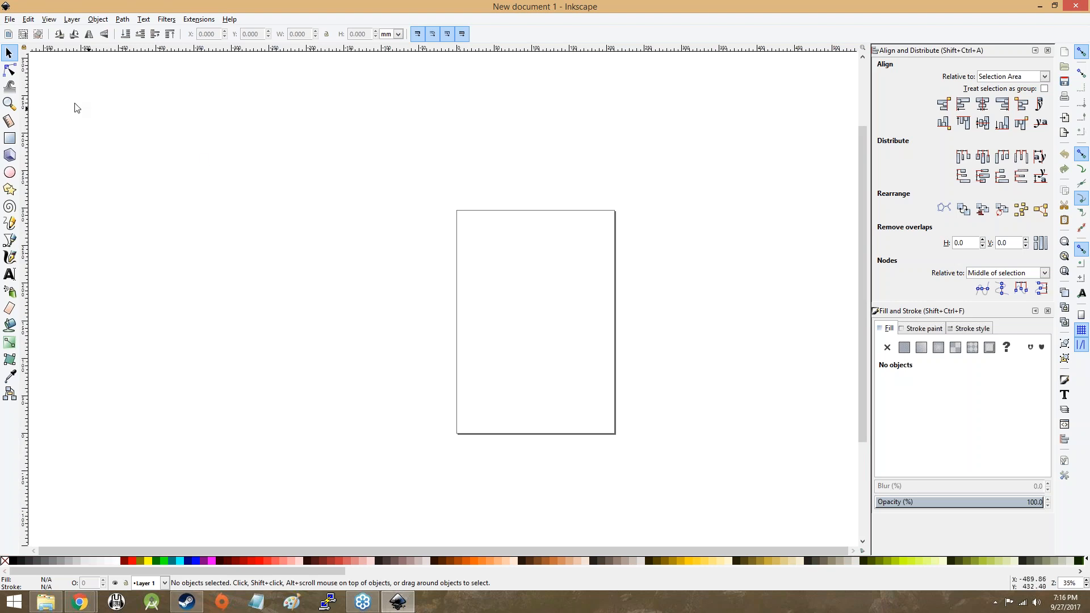
- Import the orange cat JPEG from the Desktop as an embedded image, with DPI from file and rendering mode None (auto)
{"action": "left_click", "coordinate": [9, 20]}
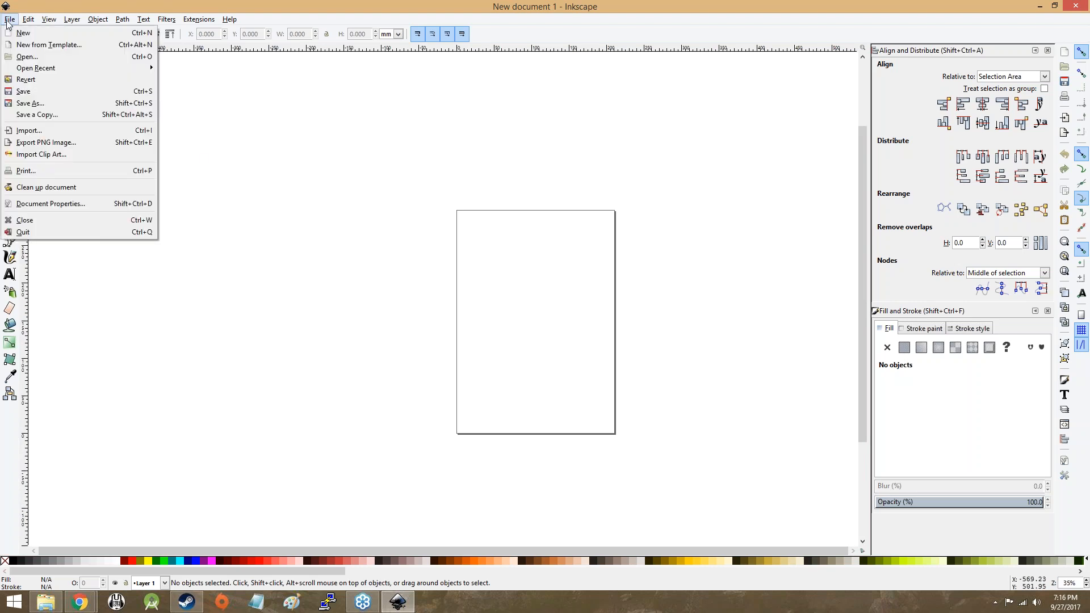
{"action": "left_click", "coordinate": [11, 135]}
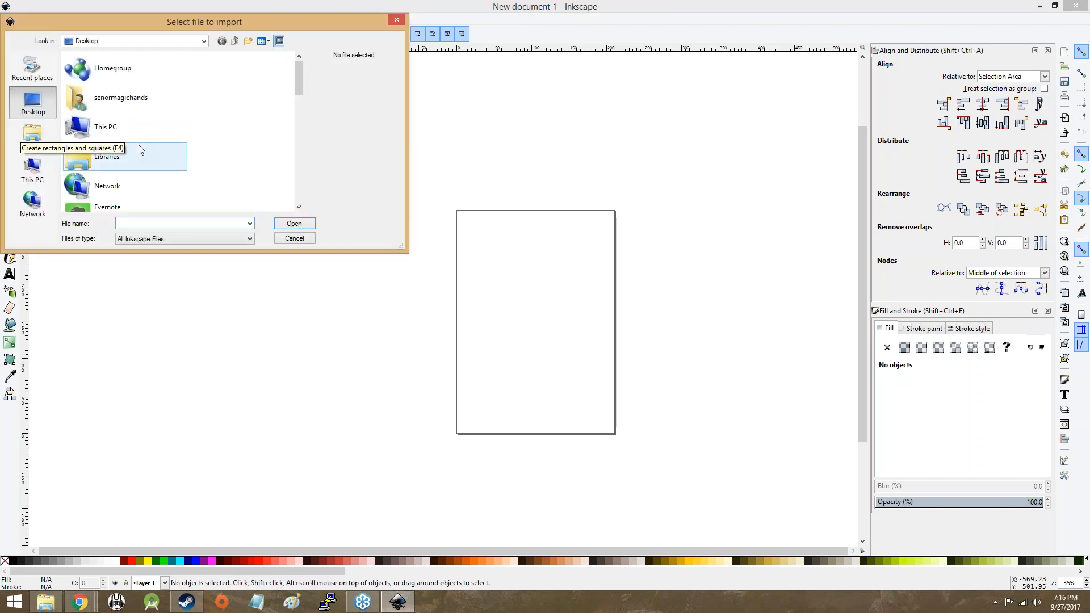
{"action": "scroll", "coordinate": [141, 149], "scroll_direction": "down", "scroll_amount": 5}
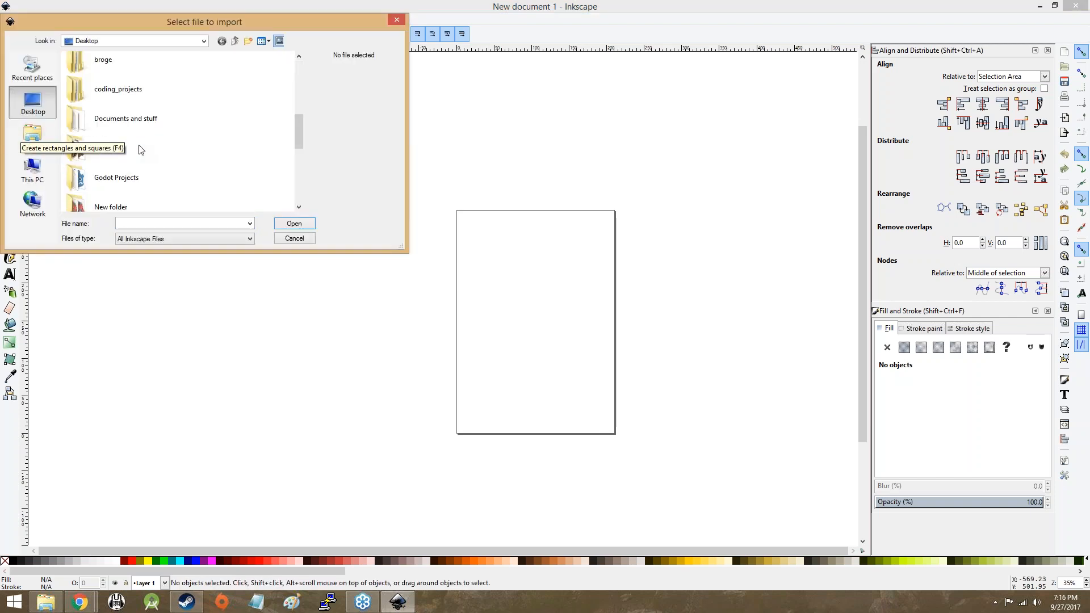
{"action": "scroll", "coordinate": [141, 149], "scroll_direction": "down", "scroll_amount": 3}
{"action": "left_click", "coordinate": [136, 105]}
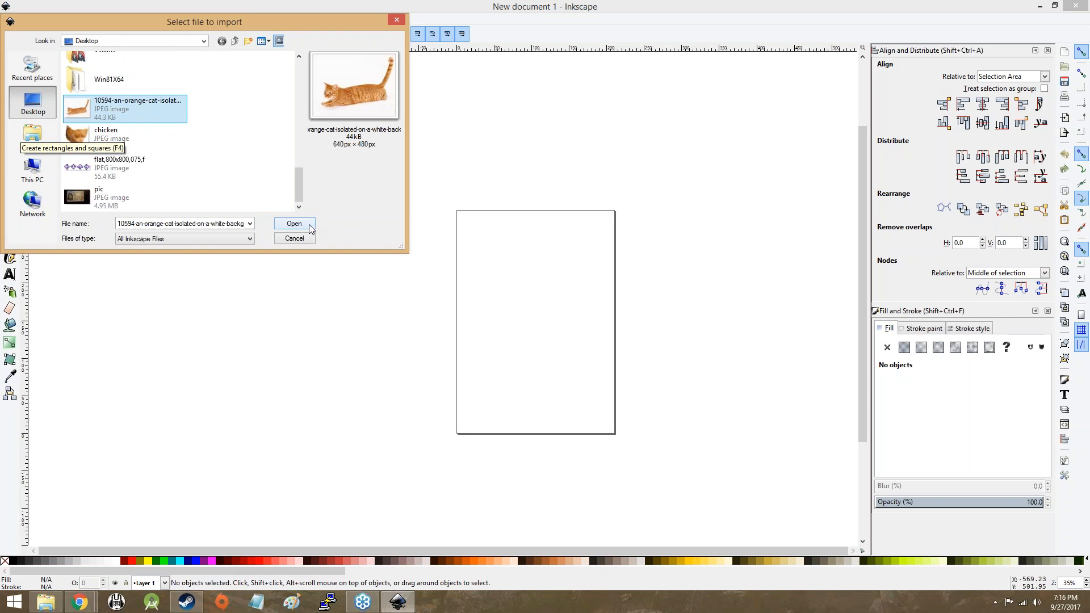
{"action": "left_click", "coordinate": [309, 224]}
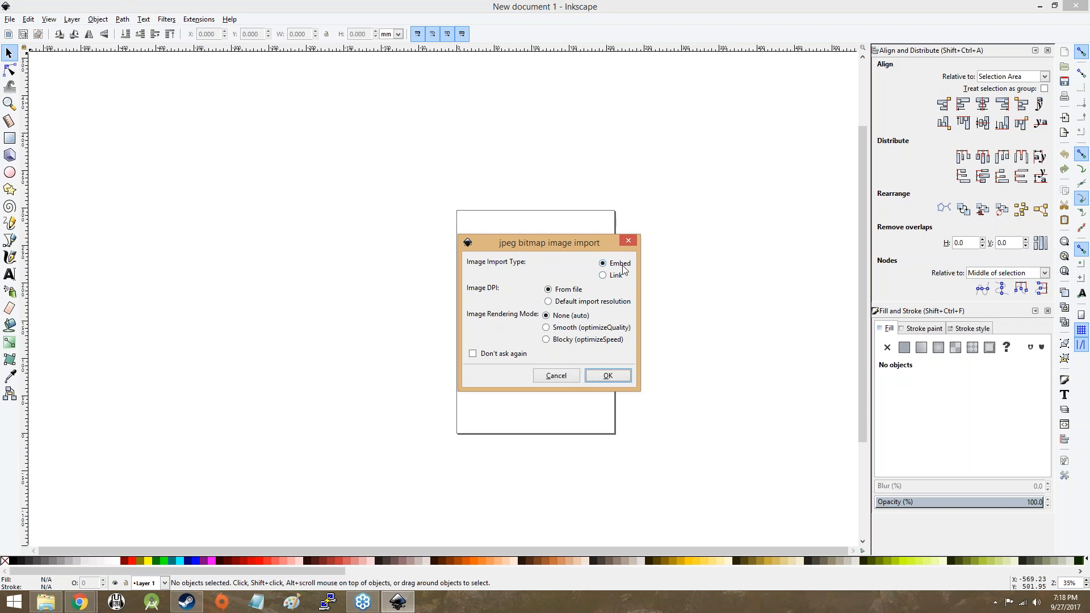
{"action": "left_click", "coordinate": [618, 380]}
- Move the imported cat photo onto the middle of the page, at about X -7 mm and Y 63 mm, and deselect it
{"action": "left_click_drag", "start_coordinate": [612, 395], "coordinate": [950, 229]}
{"action": "left_click_drag", "start_coordinate": [884, 168], "coordinate": [686, 221]}
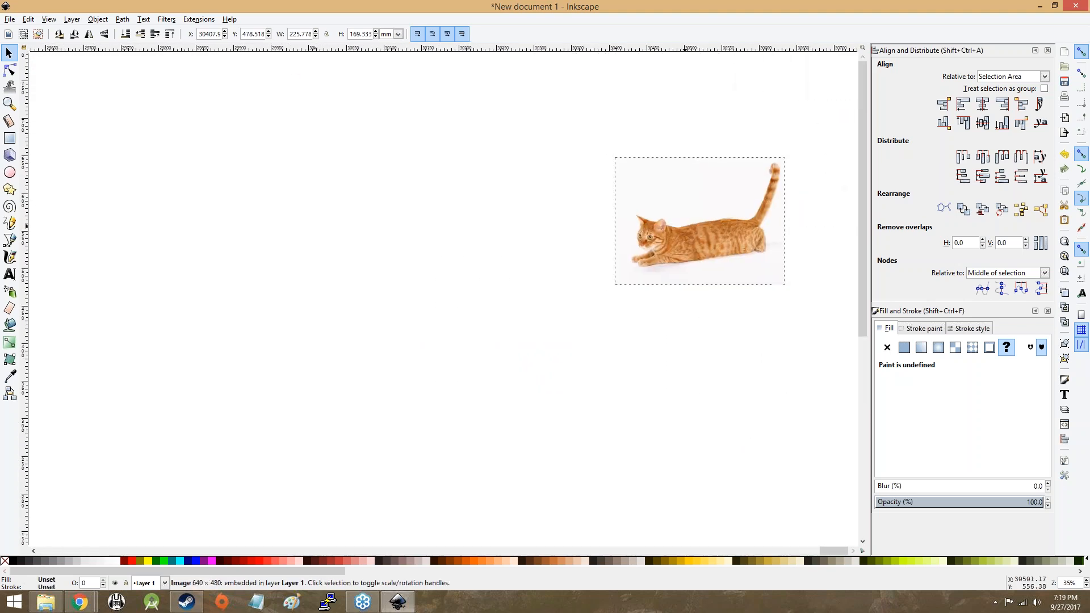
{"action": "scroll", "coordinate": [686, 222], "scroll_direction": "down", "scroll_amount": 1, "text": "ctrl"}
{"action": "scroll", "coordinate": [686, 221], "scroll_direction": "down", "scroll_amount": 9, "text": "ctrl"}
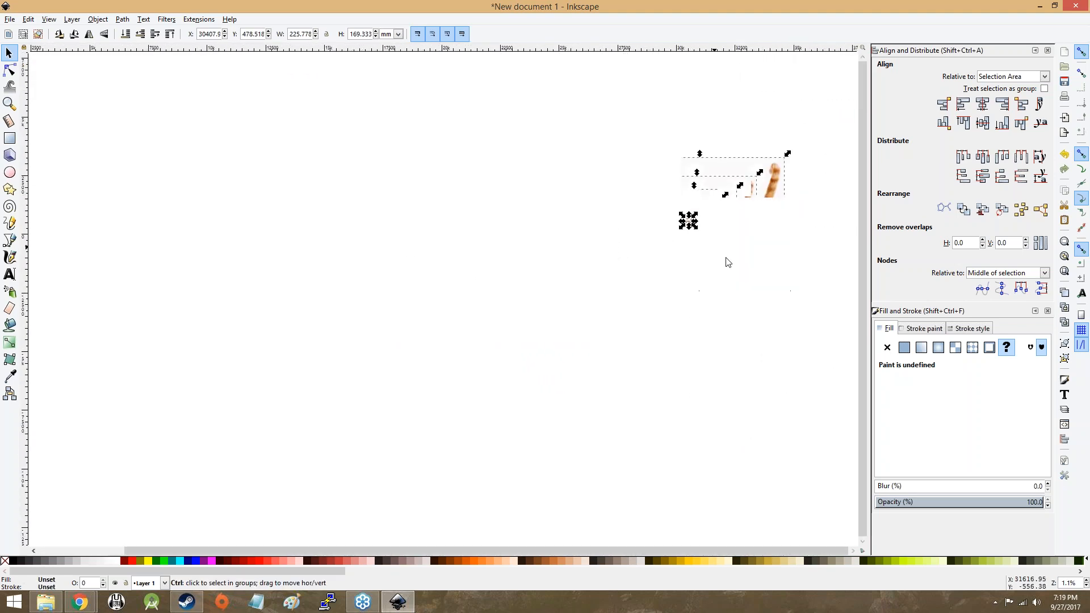
{"action": "left_click_drag", "start_coordinate": [689, 224], "coordinate": [37, 248]}
{"action": "left_click_drag", "start_coordinate": [37, 237], "coordinate": [37, 231]}
{"action": "scroll", "coordinate": [40, 234], "scroll_direction": "up", "scroll_amount": 12}
{"action": "left_click_drag", "start_coordinate": [388, 200], "coordinate": [853, 219]}
{"action": "left_click_drag", "start_coordinate": [652, 292], "coordinate": [595, 273]}
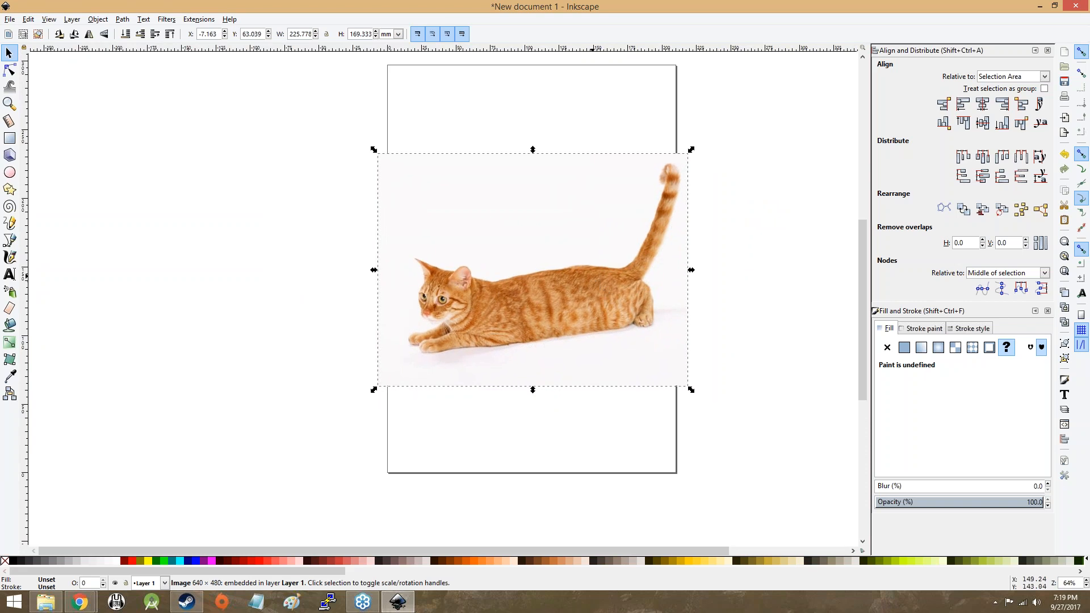
{"action": "left_click", "coordinate": [738, 263]}
- Examine the cat photo's fur and eye at high magnification to judge how the bitmap holds up when enlarged
{"action": "scroll", "coordinate": [587, 308], "scroll_direction": "up", "scroll_amount": 15}
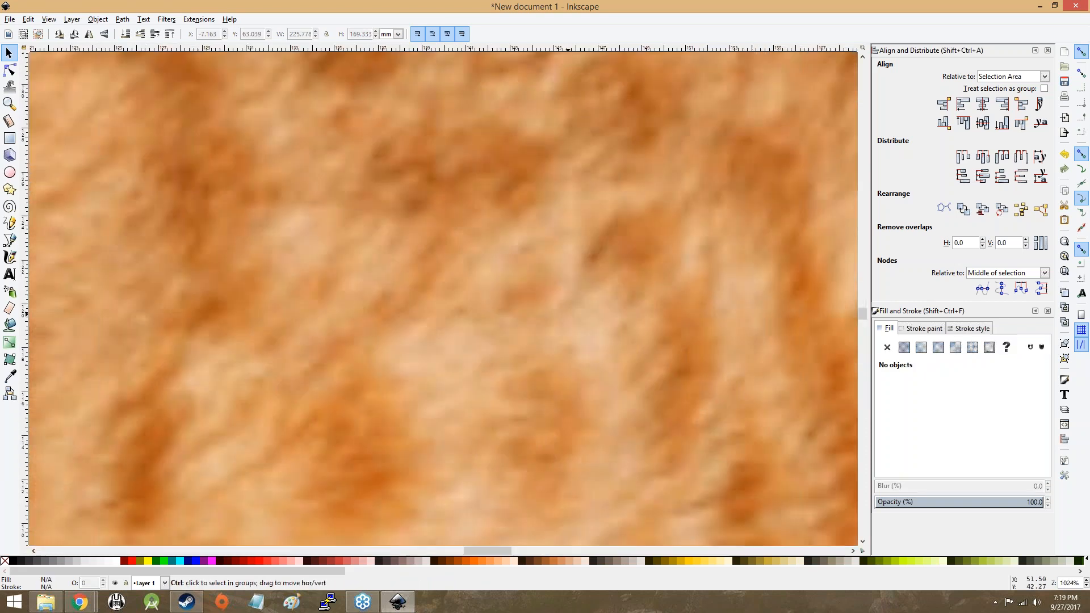
{"action": "scroll", "coordinate": [414, 330], "scroll_direction": "down", "scroll_amount": 15}
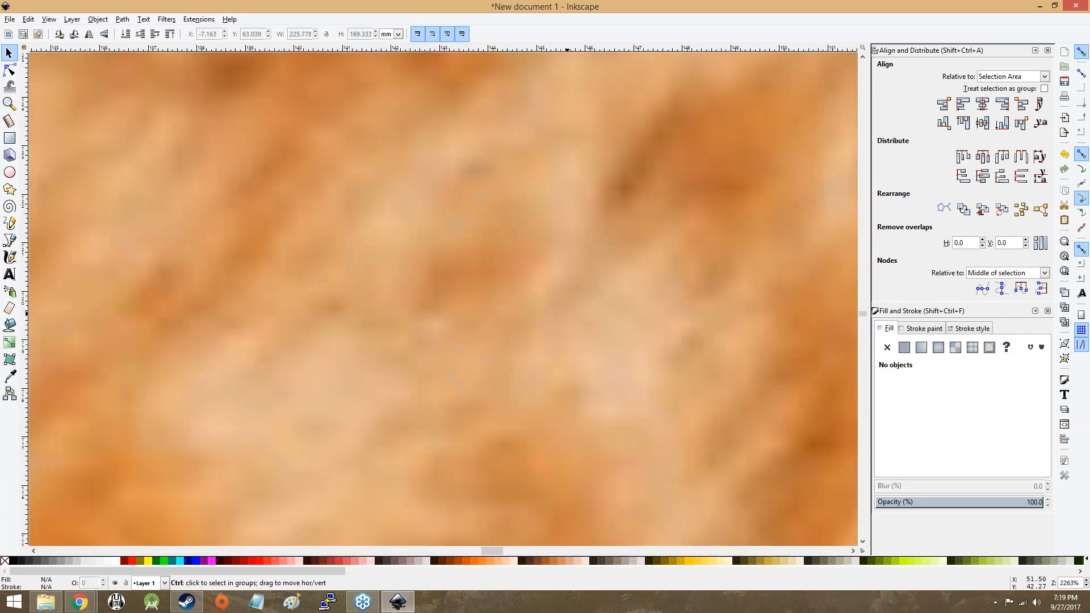
{"action": "scroll", "coordinate": [413, 330], "scroll_direction": "up", "scroll_amount": 6}
{"action": "scroll", "coordinate": [414, 331], "scroll_direction": "up", "scroll_amount": 10}
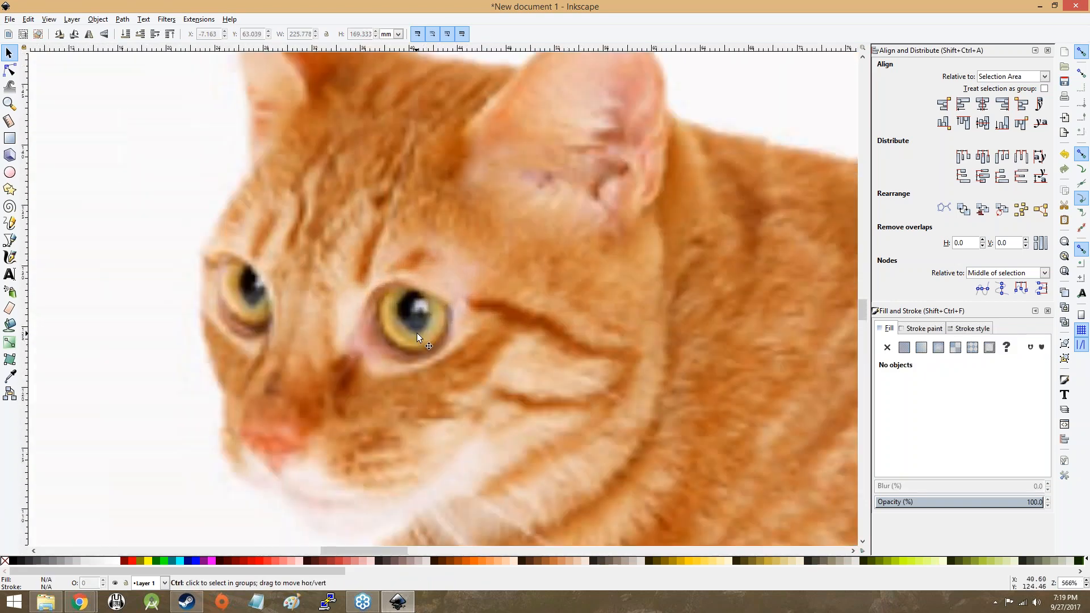
{"action": "scroll", "coordinate": [441, 318], "scroll_direction": "down", "scroll_amount": 1}
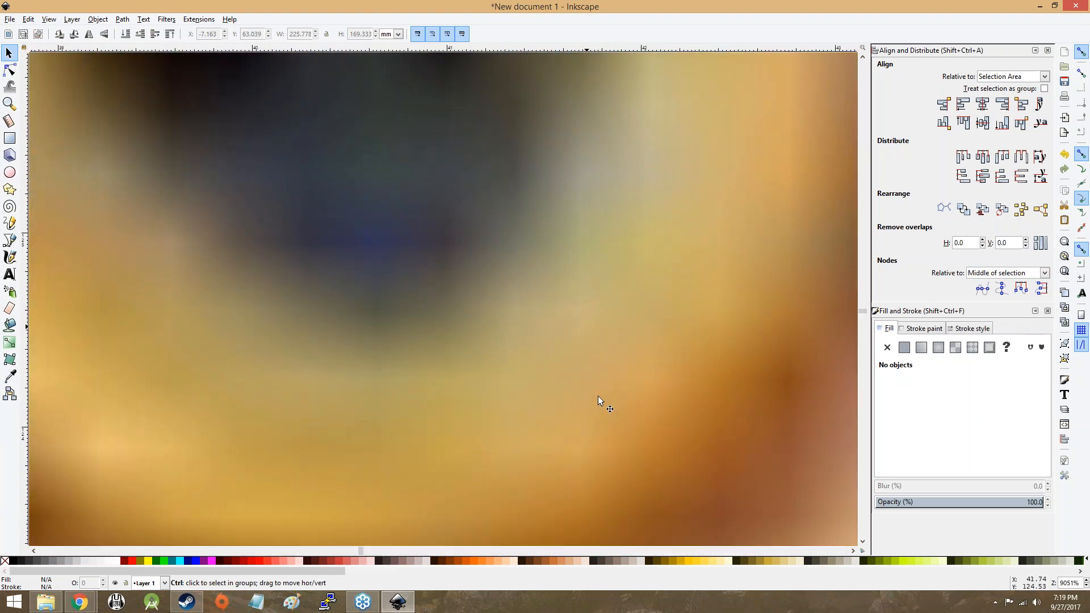
{"action": "scroll", "coordinate": [562, 344], "scroll_direction": "down", "scroll_amount": 5}
{"action": "scroll", "coordinate": [517, 315], "scroll_direction": "down", "scroll_amount": 7}
{"action": "scroll", "coordinate": [518, 315], "scroll_direction": "down", "scroll_amount": 3}
{"action": "scroll", "coordinate": [518, 335], "scroll_direction": "right", "scroll_amount": 5}
{"action": "scroll", "coordinate": [518, 350], "scroll_direction": "up", "scroll_amount": 2}
{"action": "scroll", "coordinate": [517, 351], "scroll_direction": "down", "scroll_amount": 1}
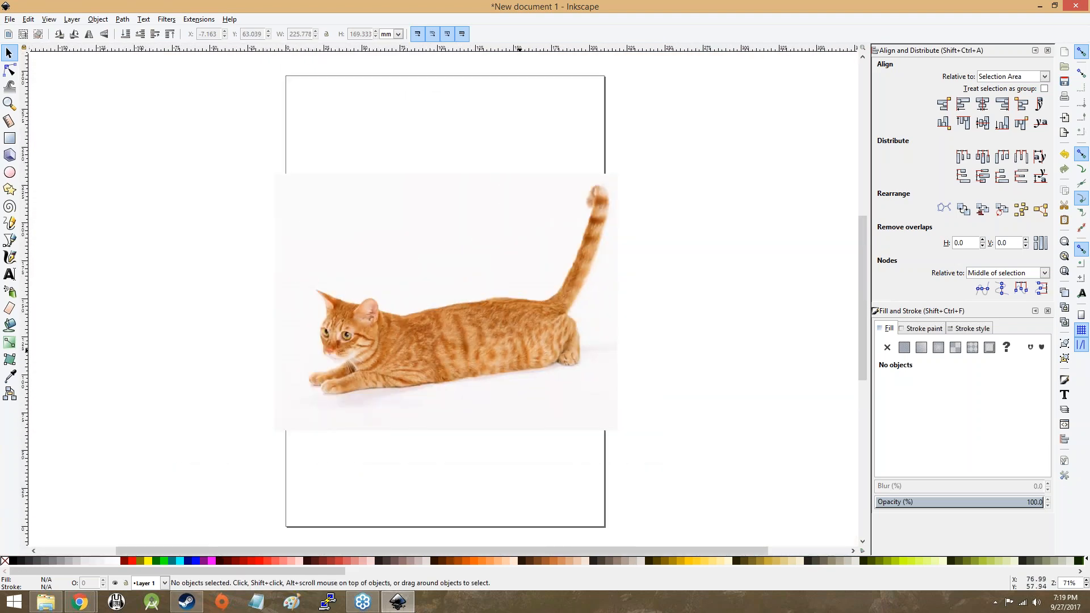
- Compare the fur detail on the cat's body at several magnifications, from the whole body to extreme close-up
{"action": "scroll", "coordinate": [517, 350], "scroll_direction": "up", "scroll_amount": 11}
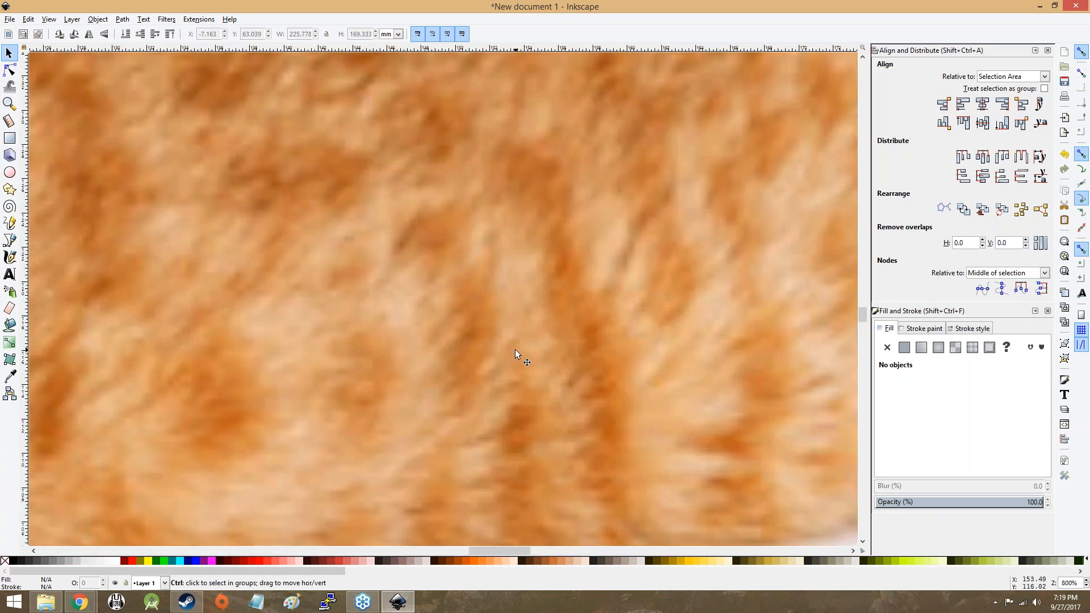
{"action": "scroll", "coordinate": [516, 351], "scroll_direction": "down", "scroll_amount": 11}
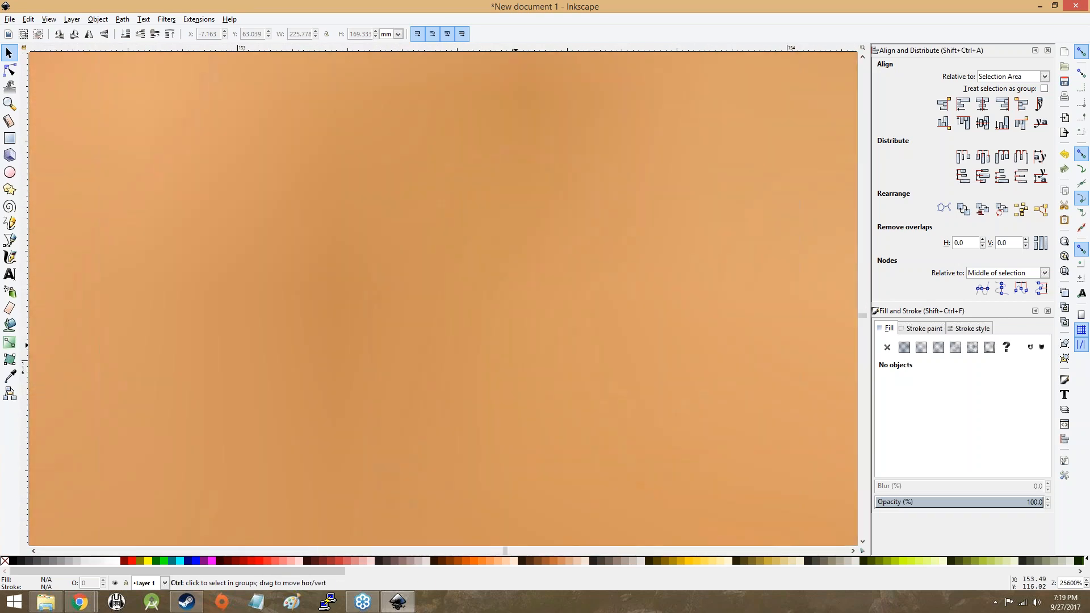
{"action": "scroll", "coordinate": [517, 350], "scroll_direction": "up", "scroll_amount": 8}
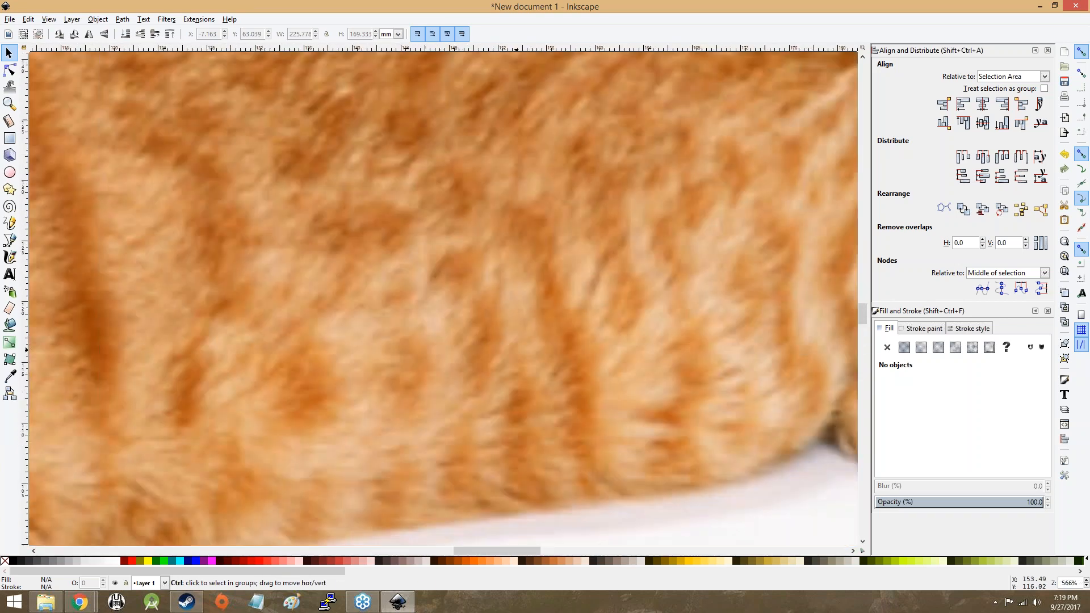
{"action": "scroll", "coordinate": [517, 351], "scroll_direction": "down", "scroll_amount": 8}
{"action": "scroll", "coordinate": [517, 351], "scroll_direction": "up", "scroll_amount": 4}
{"action": "scroll", "coordinate": [516, 351], "scroll_direction": "up", "scroll_amount": 6}
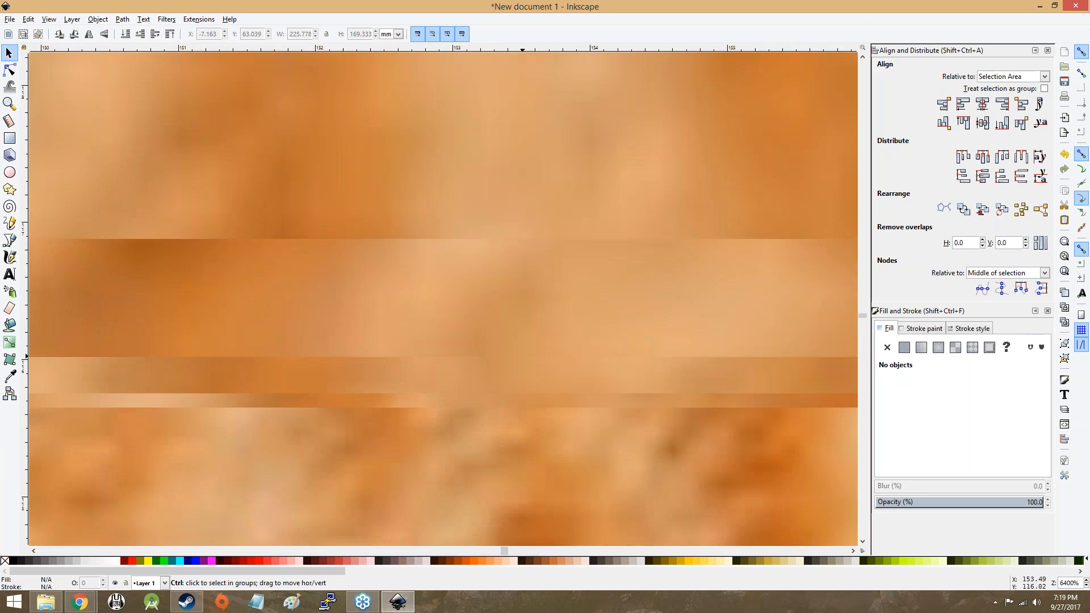
{"action": "scroll", "coordinate": [380, 325], "scroll_direction": "down", "scroll_amount": 8}
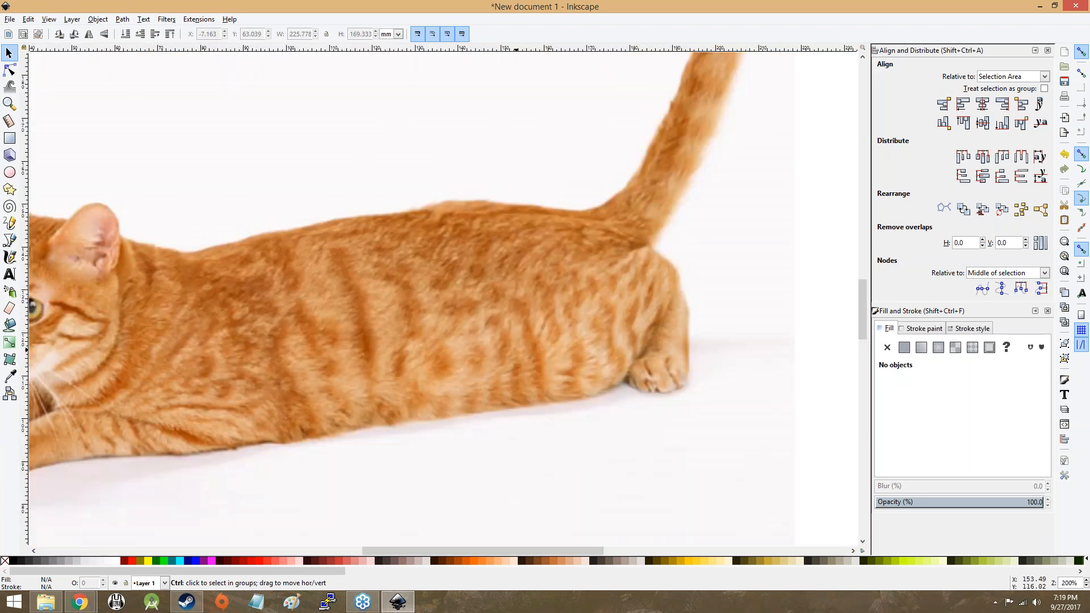
{"action": "scroll", "coordinate": [380, 324], "scroll_direction": "down", "scroll_amount": 2}
{"action": "scroll", "coordinate": [380, 325], "scroll_direction": "up", "scroll_amount": 15}
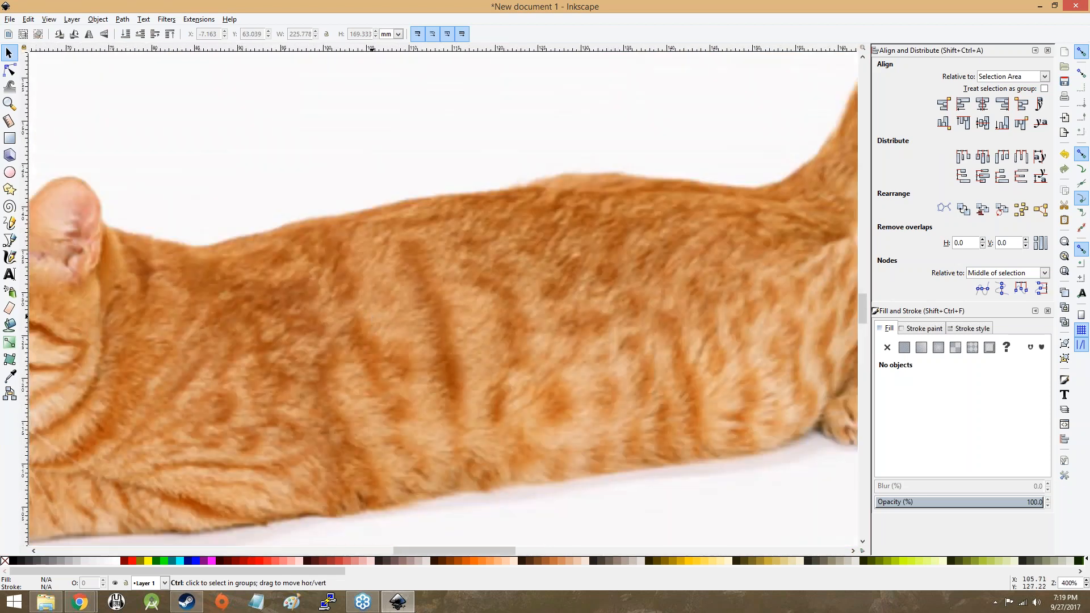
{"action": "scroll", "coordinate": [444, 300], "scroll_direction": "down", "scroll_amount": 11}
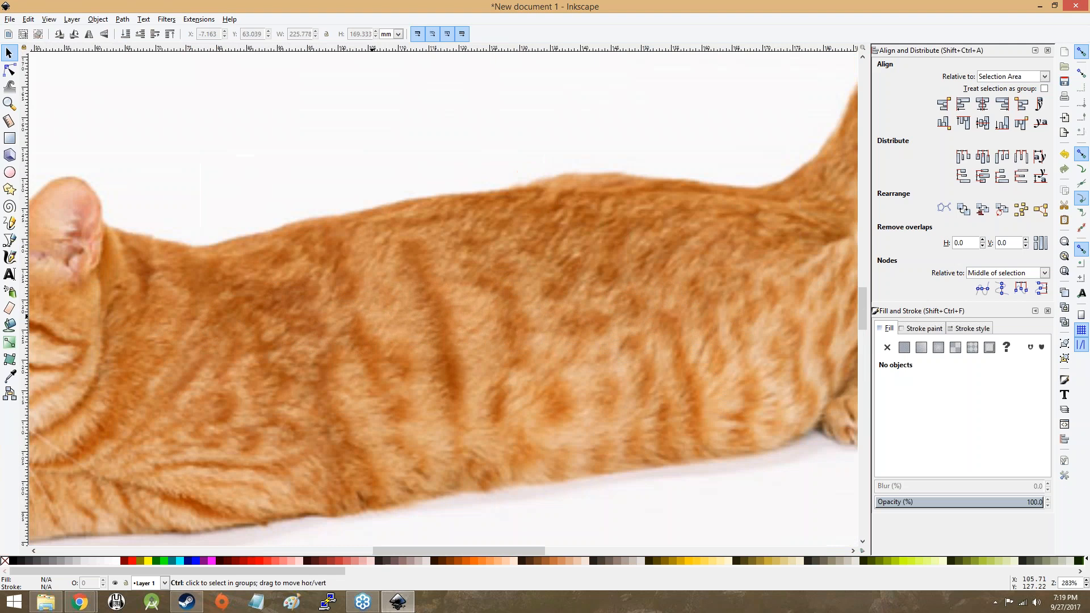
- Examine the cat's head at close range and compare it with the whole photo and page at several magnifications
{"action": "left_click_drag", "start_coordinate": [372, 316], "coordinate": [546, 298]}
{"action": "scroll", "coordinate": [548, 298], "scroll_direction": "up", "scroll_amount": 1}
{"action": "left_click_drag", "start_coordinate": [321, 352], "coordinate": [647, 272]}
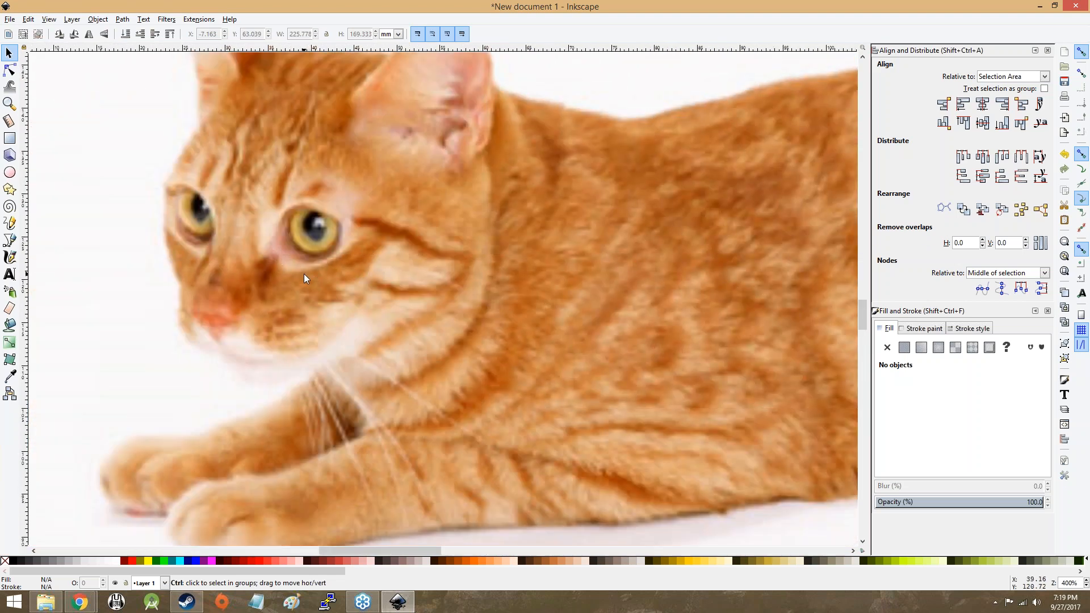
{"action": "scroll", "coordinate": [304, 274], "scroll_direction": "down", "scroll_amount": 4}
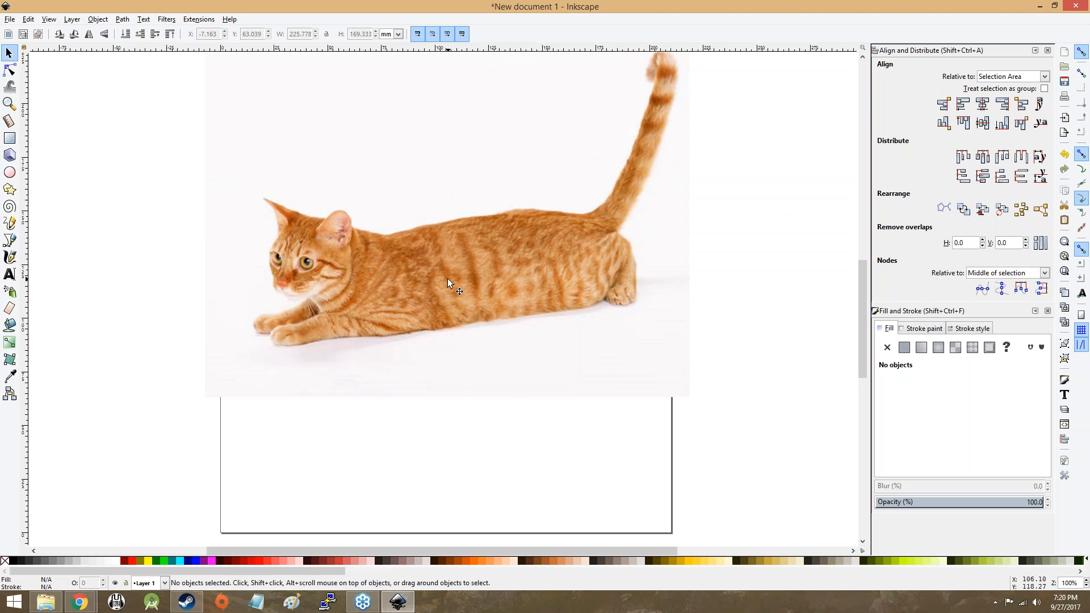
{"action": "scroll", "coordinate": [447, 278], "scroll_direction": "down", "scroll_amount": 4}
{"action": "scroll", "coordinate": [447, 278], "scroll_direction": "up", "scroll_amount": 2}
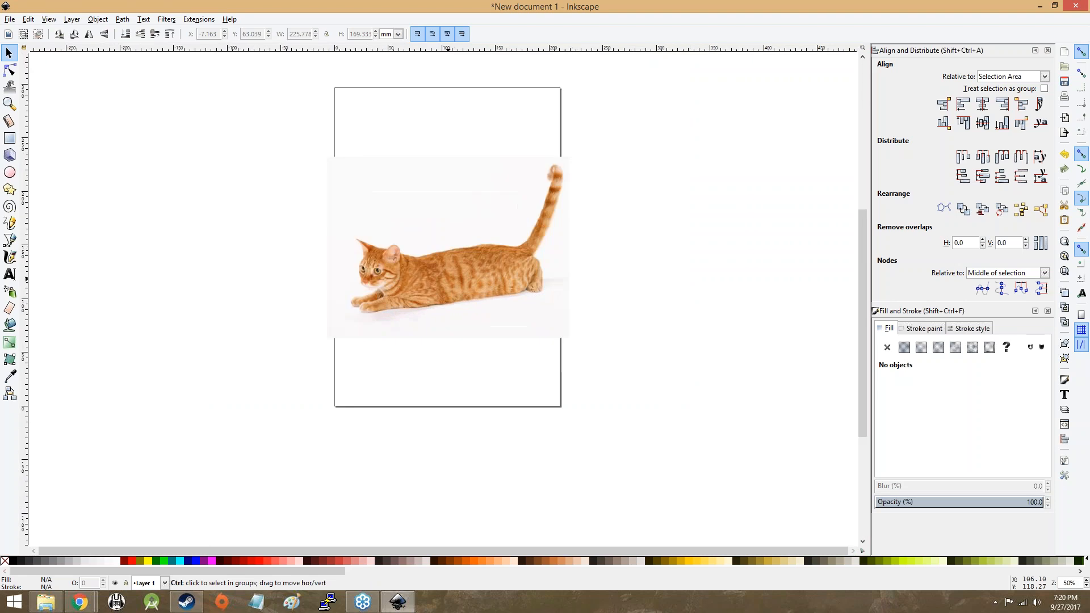
{"action": "scroll", "coordinate": [447, 278], "scroll_direction": "down", "scroll_amount": 6}
{"action": "scroll", "coordinate": [447, 278], "scroll_direction": "up", "scroll_amount": 3}
{"action": "scroll", "coordinate": [448, 278], "scroll_direction": "up", "scroll_amount": 18}
{"action": "scroll", "coordinate": [449, 278], "scroll_direction": "down", "scroll_amount": 16}
{"action": "scroll", "coordinate": [448, 278], "scroll_direction": "up", "scroll_amount": 5}
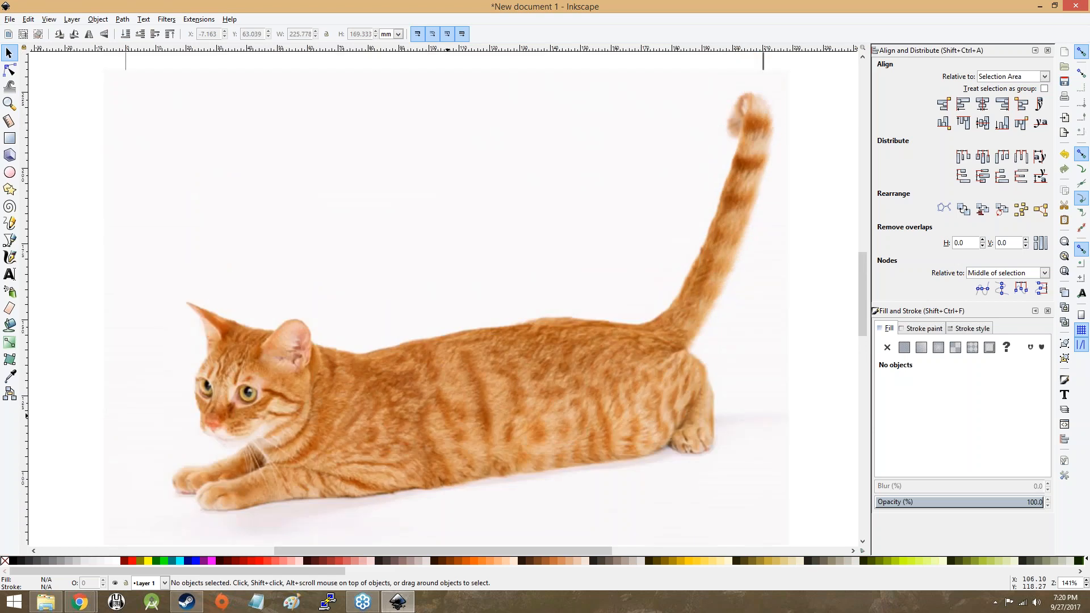
- Select the embedded cat photo and open the Trace Bitmap dialog for it
{"action": "right_click", "coordinate": [448, 278]}
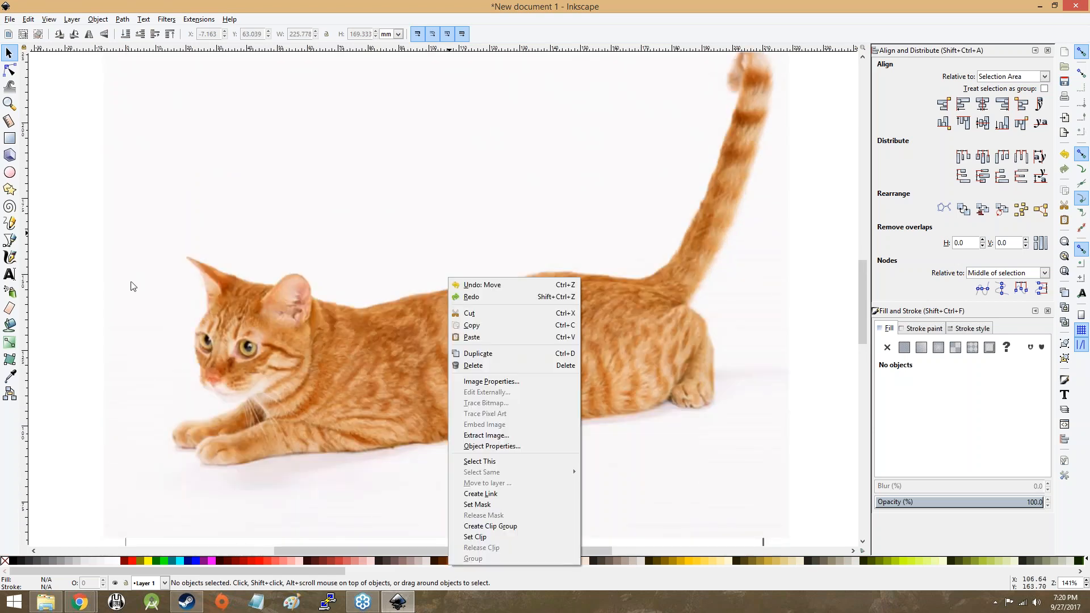
{"action": "left_click", "coordinate": [325, 307]}
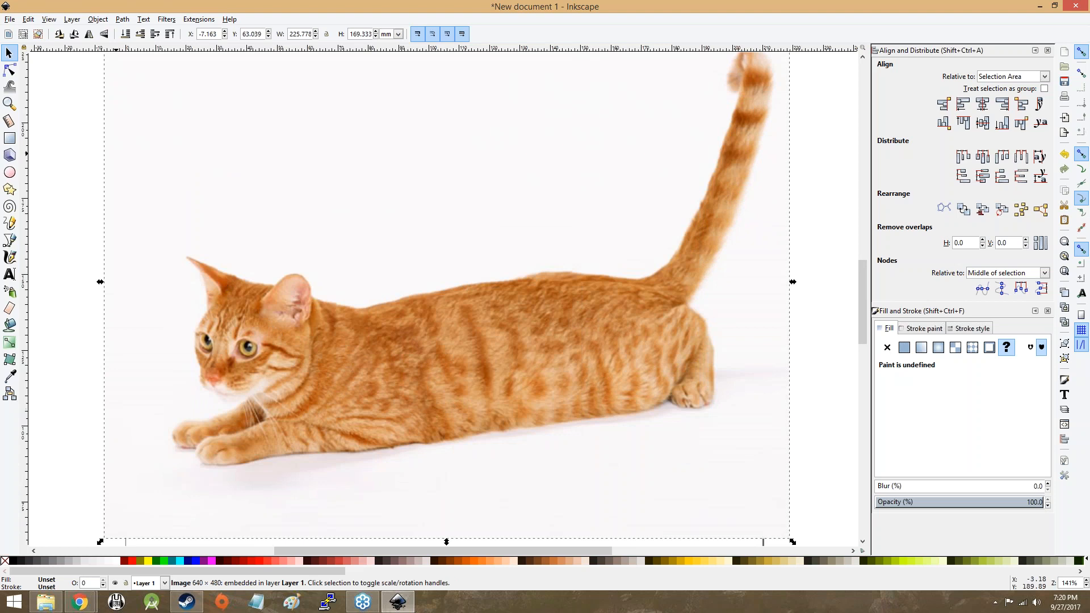
{"action": "right_click", "coordinate": [489, 322]}
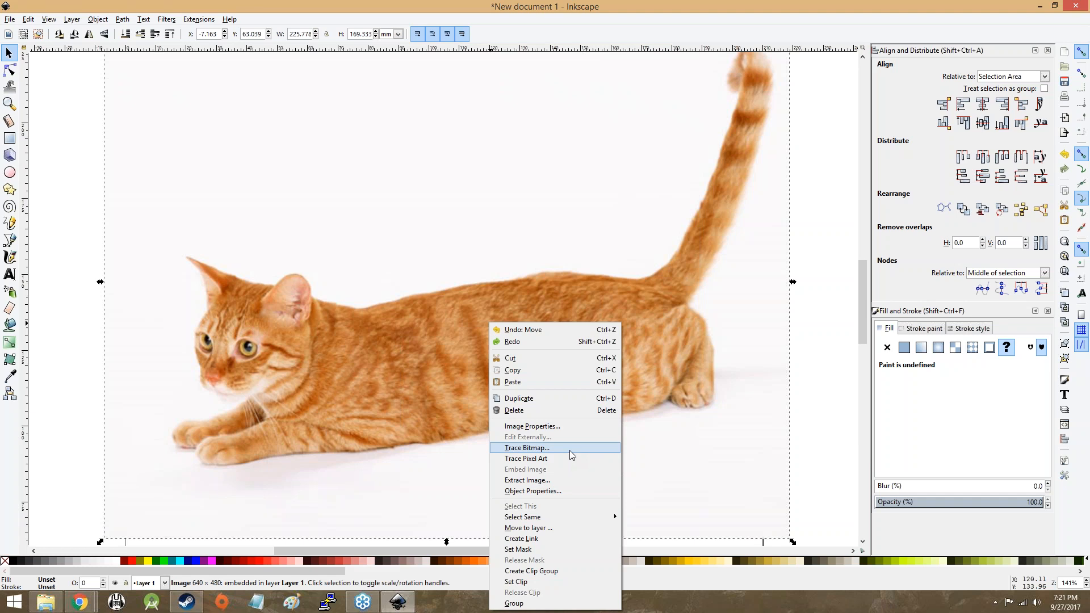
{"action": "left_click", "coordinate": [130, 21]}
{"action": "left_click", "coordinate": [129, 21]}
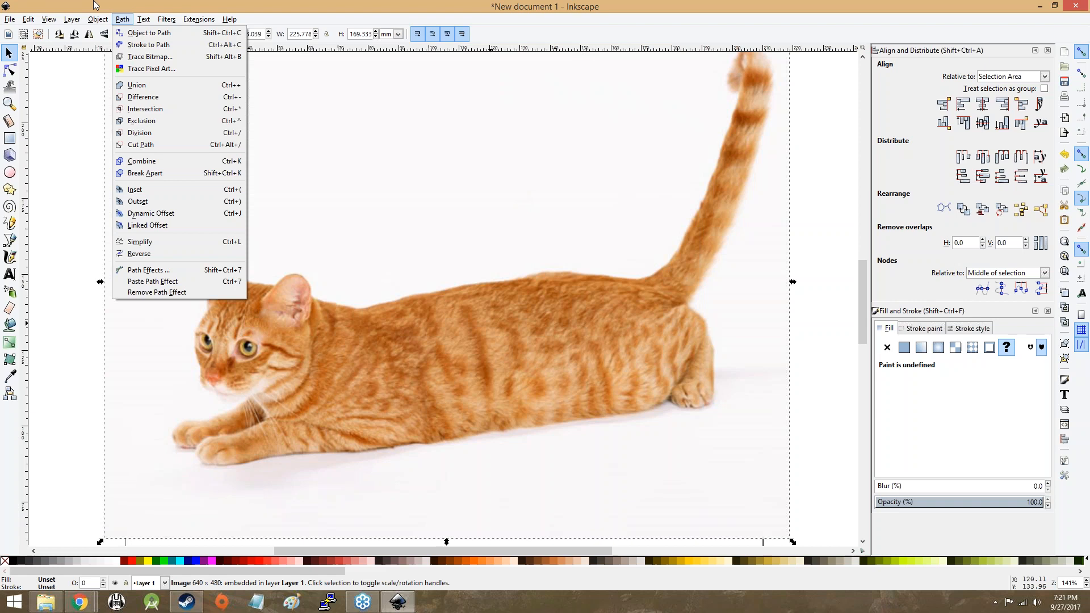
{"action": "mouse_move", "coordinate": [144, 19]}
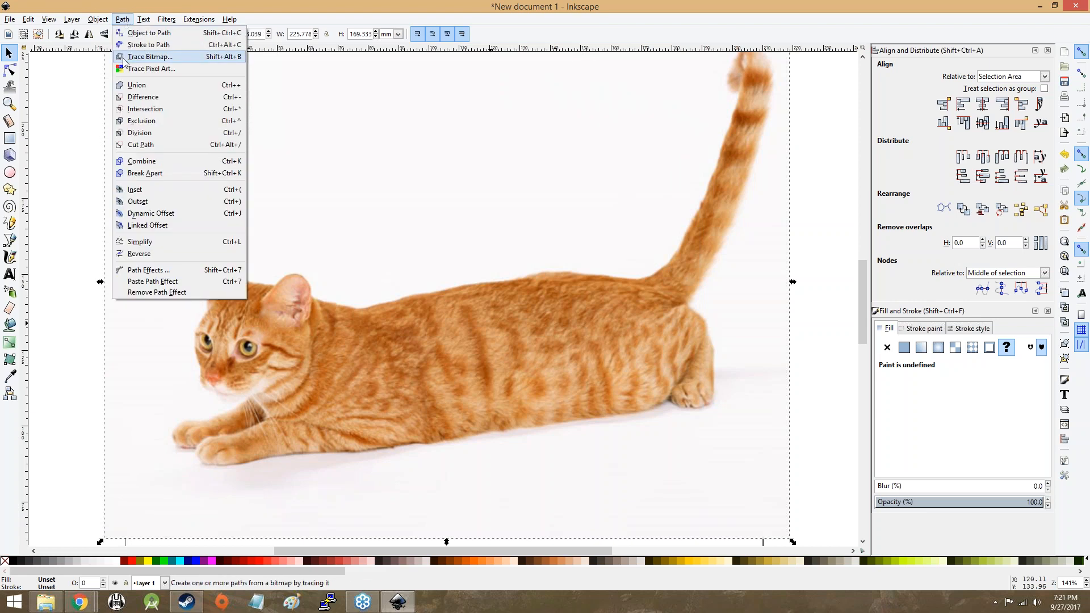
{"action": "left_click", "coordinate": [149, 57]}
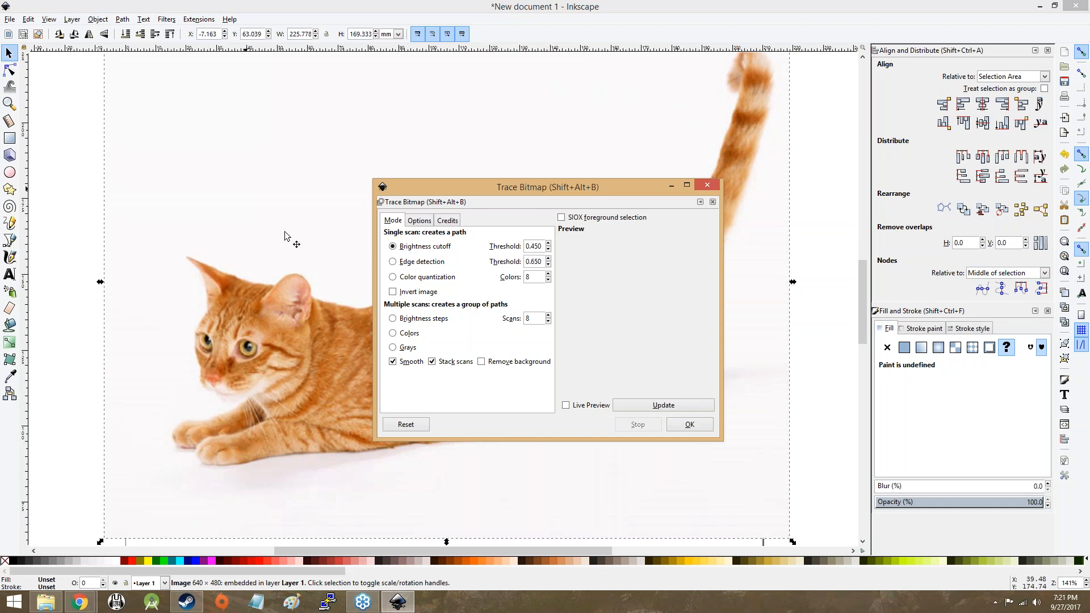
- Review the Trace Bitmap options and credits, and return to the tracing modes
{"action": "left_click", "coordinate": [417, 222]}
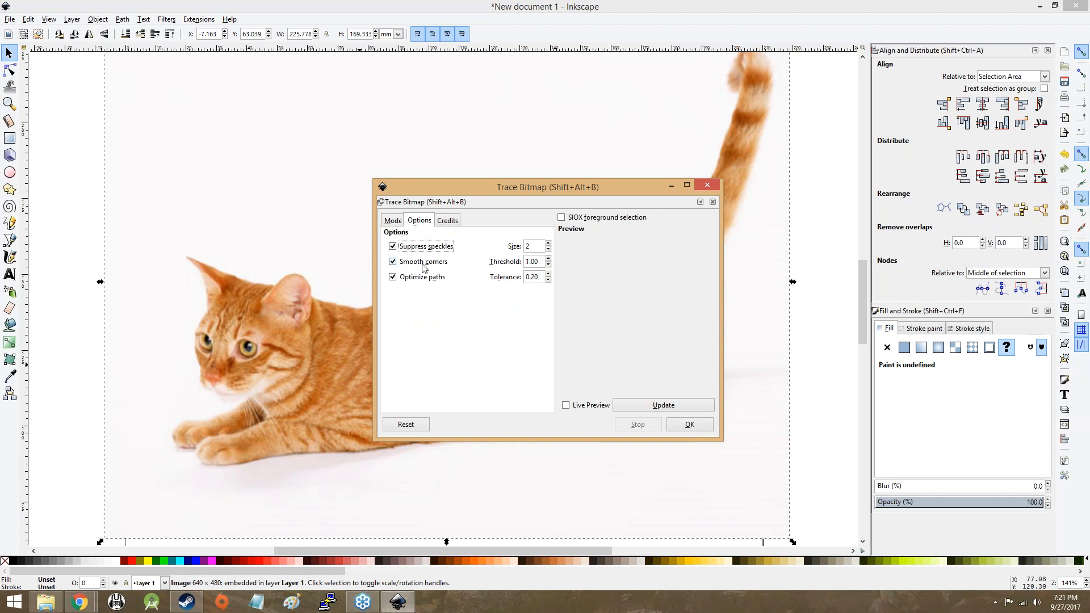
{"action": "left_click", "coordinate": [446, 223]}
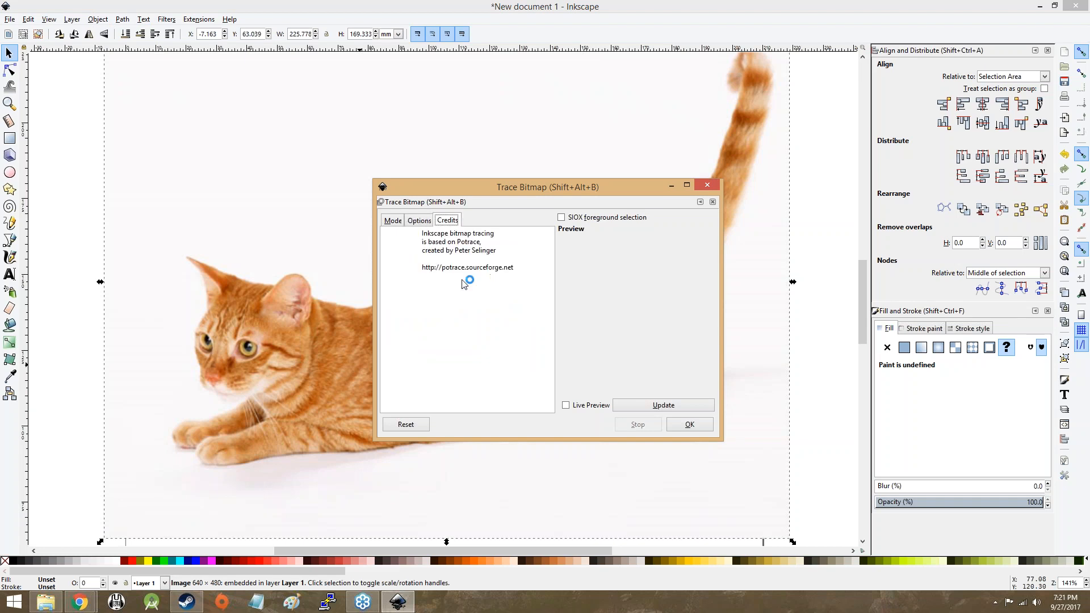
{"action": "left_click", "coordinate": [419, 221]}
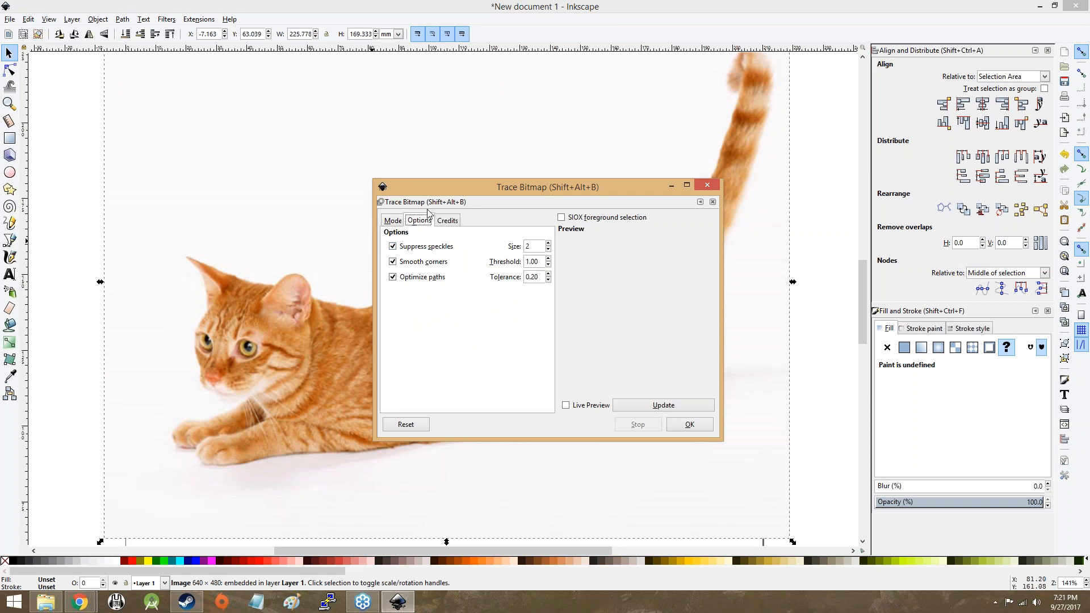
{"action": "left_click", "coordinate": [446, 221]}
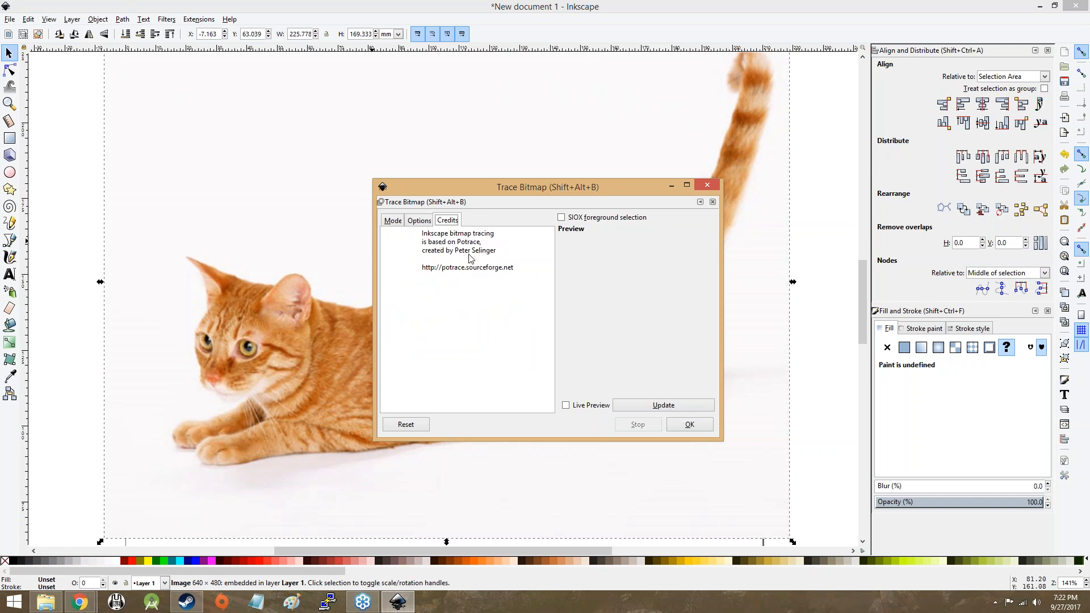
{"action": "left_click", "coordinate": [387, 220]}
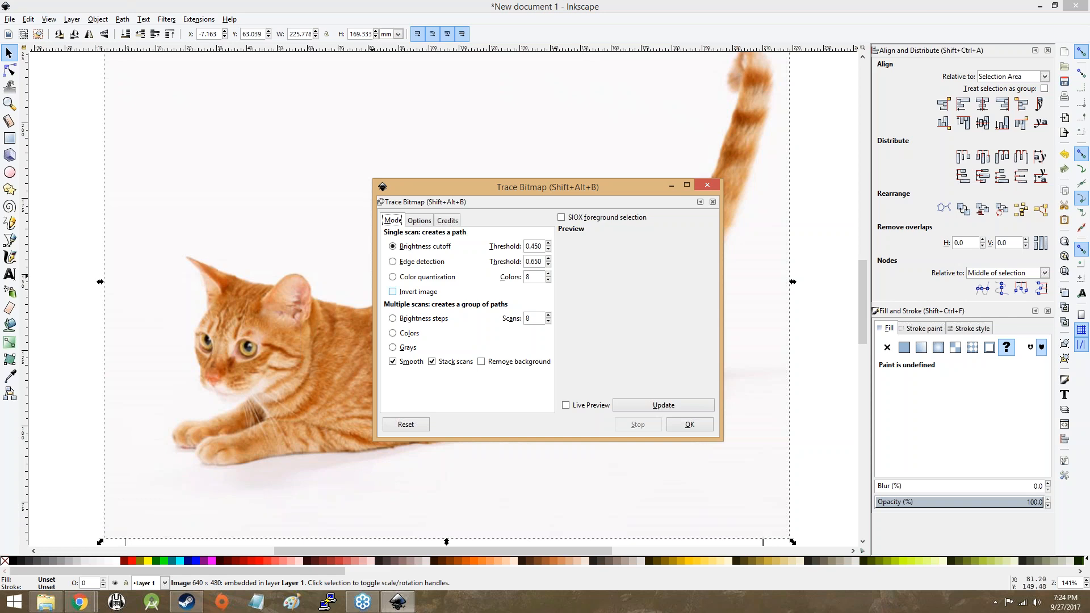
- Preview the brightness cutoff trace, raise its threshold to 0.730 and turn on Live Preview
{"action": "left_click", "coordinate": [646, 404]}
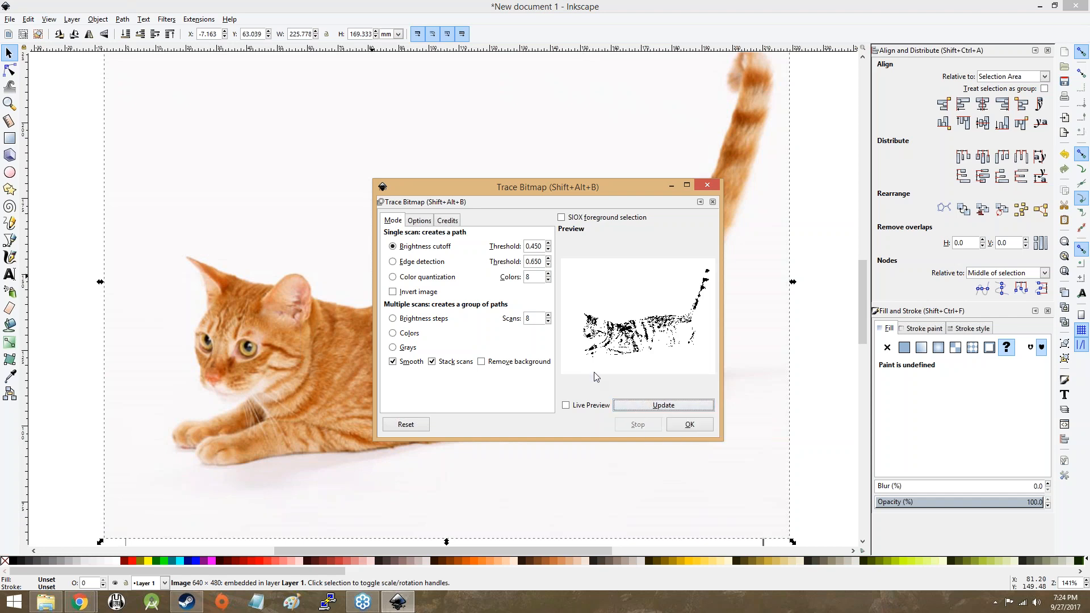
{"action": "left_click", "coordinate": [548, 243]}
{"action": "left_click", "coordinate": [626, 407]}
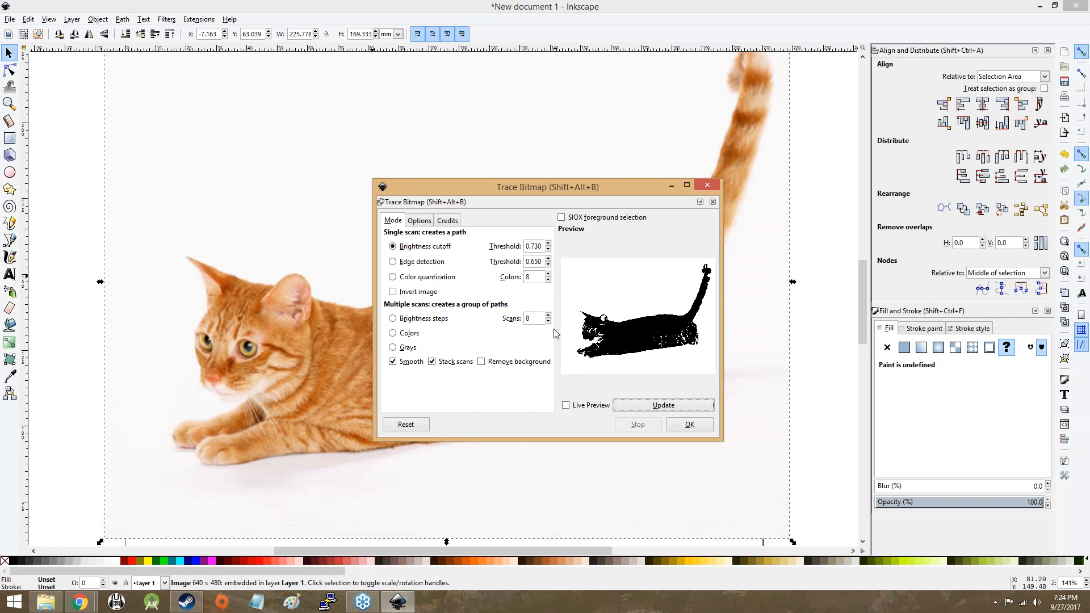
{"action": "left_click", "coordinate": [585, 408]}
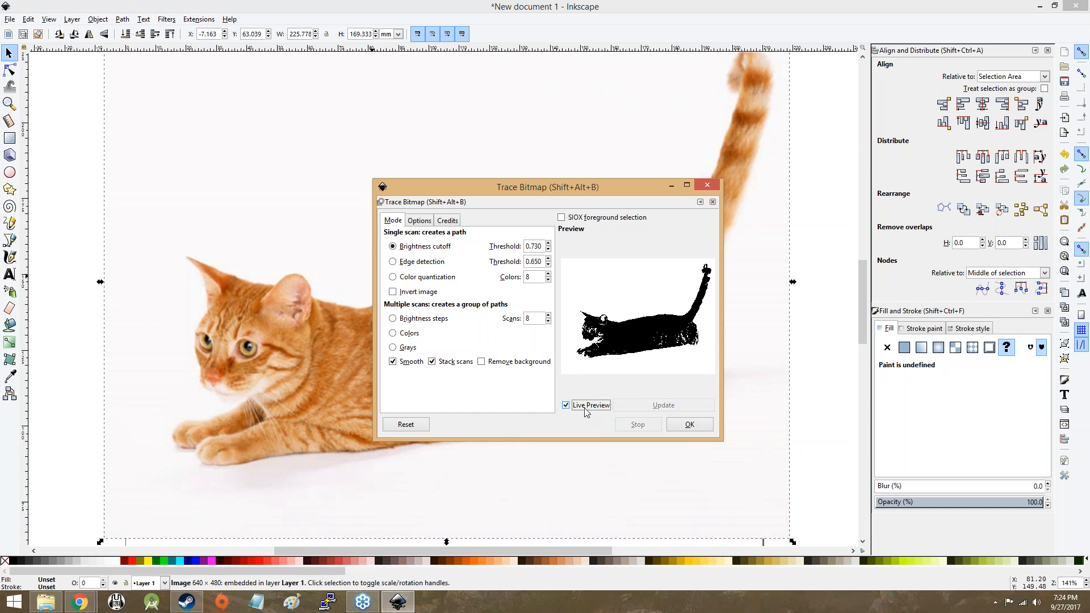
- Try brightness cutoff thresholds of 0.460 and 0.770 to compare their effect on the live preview
{"action": "left_click", "coordinate": [548, 250]}
{"action": "left_click", "coordinate": [548, 251]}
{"action": "left_click", "coordinate": [549, 251]}
{"action": "left_click", "coordinate": [549, 251]}
{"action": "left_click", "coordinate": [548, 251]}
{"action": "left_click", "coordinate": [548, 251]}
{"action": "left_click", "coordinate": [549, 250]}
{"action": "left_click", "coordinate": [549, 251]}
{"action": "left_click", "coordinate": [549, 251]}
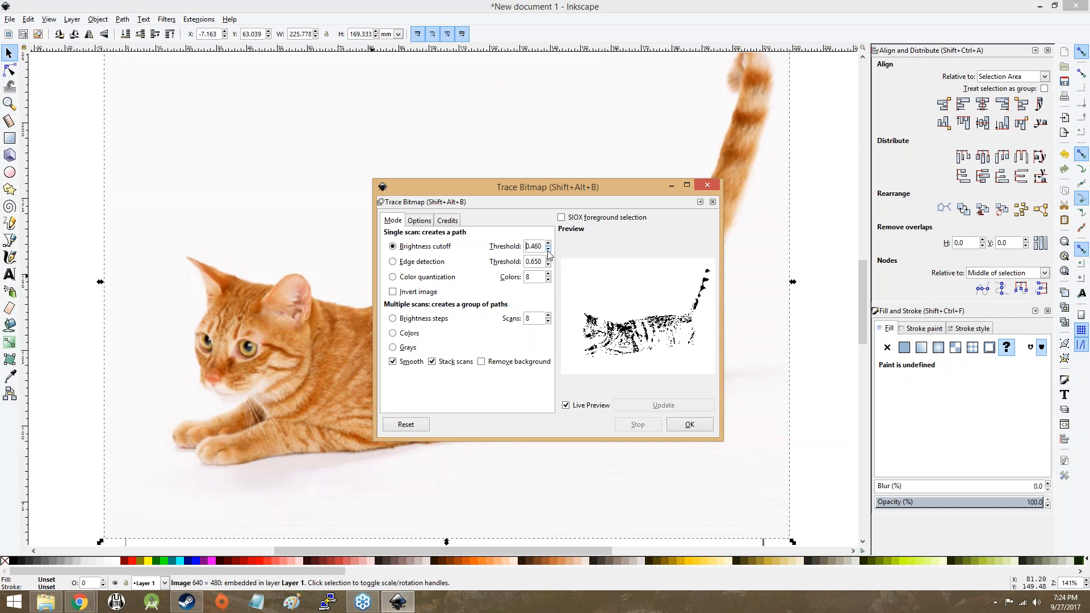
{"action": "left_click", "coordinate": [549, 244]}
{"action": "left_click", "coordinate": [549, 244]}
{"action": "left_click", "coordinate": [549, 244]}
{"action": "left_click", "coordinate": [549, 244]}
{"action": "left_click", "coordinate": [548, 245]}
{"action": "left_click", "coordinate": [549, 244]}
{"action": "left_click", "coordinate": [549, 244]}
{"action": "left_click", "coordinate": [548, 244]}
{"action": "left_click", "coordinate": [549, 244]}
{"action": "left_click", "coordinate": [549, 244]}
{"action": "left_click", "coordinate": [549, 244]}
{"action": "left_click", "coordinate": [549, 244]}
{"action": "left_click", "coordinate": [549, 244]}
{"action": "left_click", "coordinate": [549, 244]}
{"action": "left_click", "coordinate": [549, 244]}
{"action": "left_click", "coordinate": [549, 245]}
{"action": "left_click", "coordinate": [549, 245]}
{"action": "left_click", "coordinate": [549, 245]}
{"action": "left_click", "coordinate": [549, 244]}
{"action": "left_click", "coordinate": [549, 245]}
{"action": "left_click", "coordinate": [549, 245]}
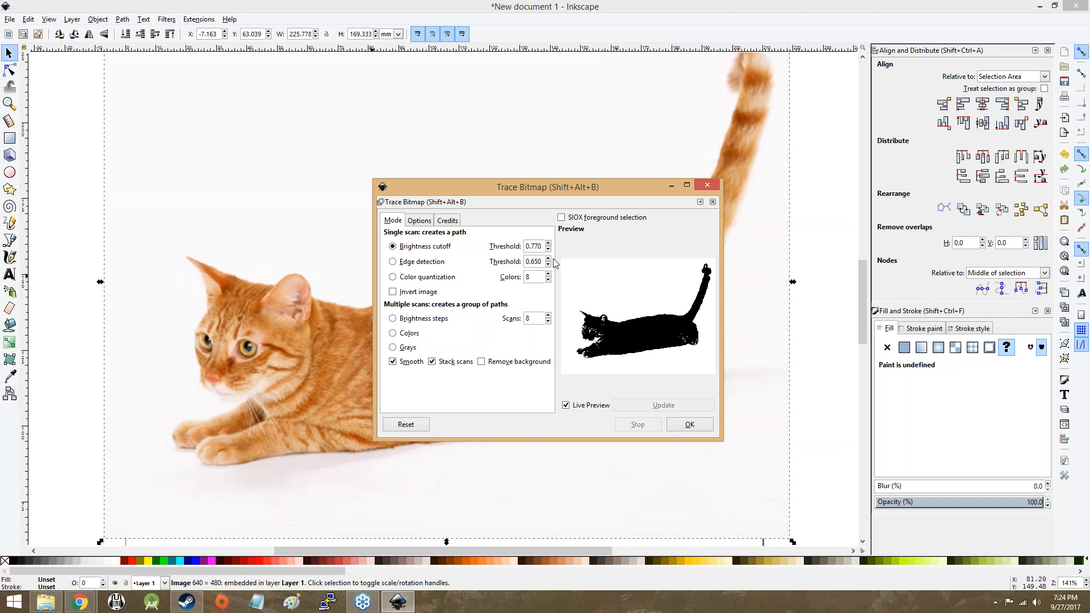
- Set the brightness cutoff threshold to 0.550
{"action": "left_click", "coordinate": [549, 250]}
{"action": "left_click", "coordinate": [549, 250]}
{"action": "left_click", "coordinate": [549, 251]}
{"action": "left_click", "coordinate": [549, 250]}
{"action": "left_click", "coordinate": [549, 250]}
{"action": "left_click", "coordinate": [548, 250]}
{"action": "left_click", "coordinate": [549, 251]}
{"action": "left_click", "coordinate": [549, 250]}
{"action": "left_click", "coordinate": [549, 250]}
{"action": "left_click", "coordinate": [549, 251]}
{"action": "left_click", "coordinate": [549, 250]}
{"action": "left_click", "coordinate": [549, 250]}
{"action": "left_click", "coordinate": [549, 250]}
{"action": "left_click", "coordinate": [549, 250]}
{"action": "left_click", "coordinate": [549, 250]}
{"action": "left_click", "coordinate": [549, 250]}
{"action": "left_click", "coordinate": [549, 245]}
{"action": "left_click", "coordinate": [549, 245]}
{"action": "left_click", "coordinate": [549, 244]}
{"action": "left_click", "coordinate": [549, 244]}
{"action": "left_click", "coordinate": [549, 245]}
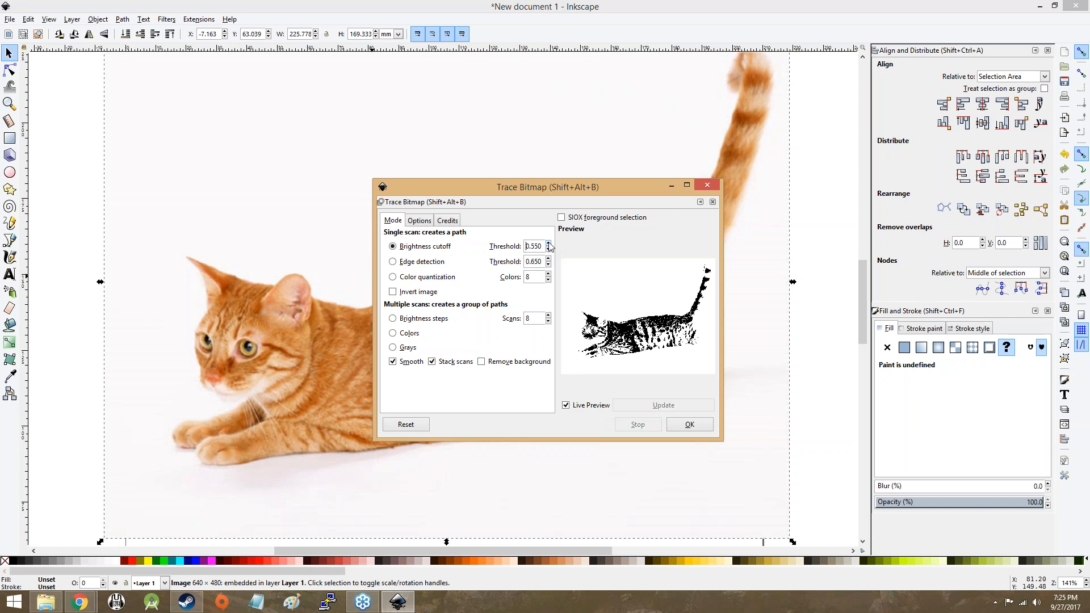
- Compare edge detection with brightness cutoff, try an edge threshold of 1.000 and set it to 0.010
{"action": "left_click", "coordinate": [444, 262]}
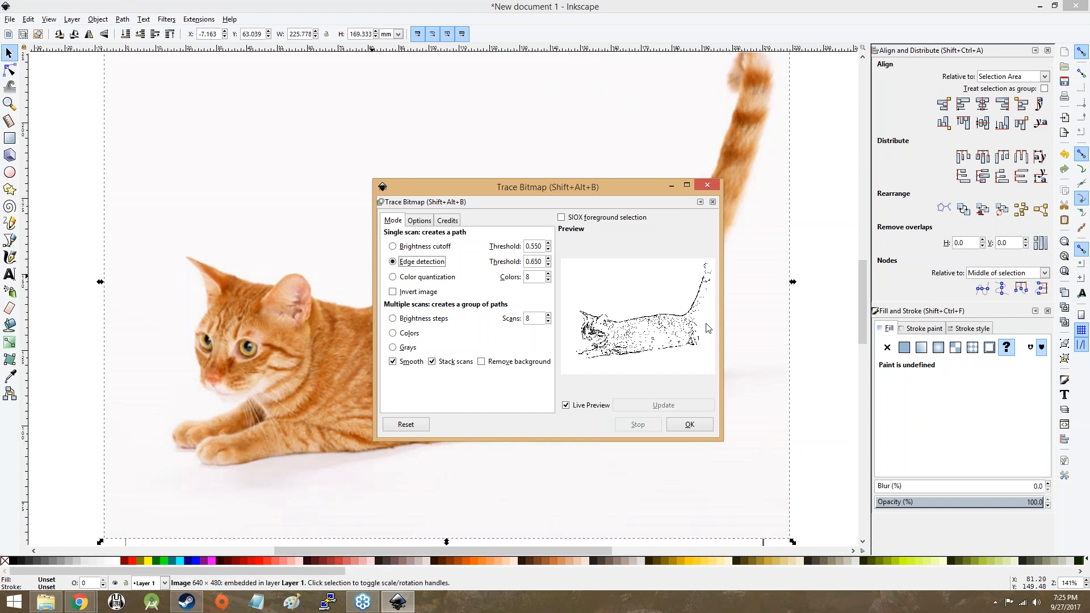
{"action": "left_click", "coordinate": [434, 246]}
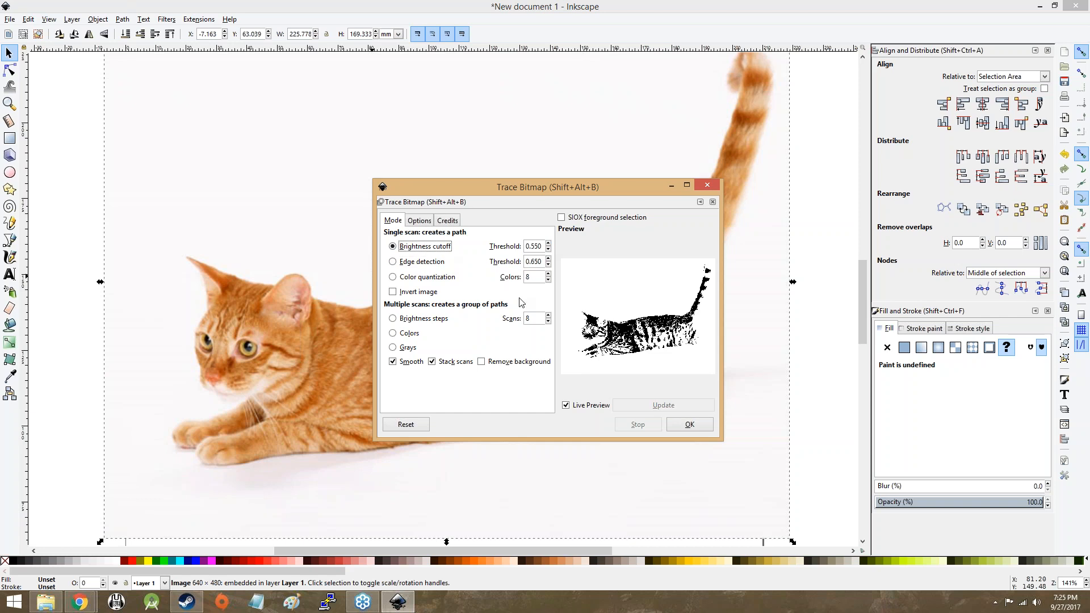
{"action": "left_click", "coordinate": [423, 262]}
{"action": "left_click", "coordinate": [548, 259]}
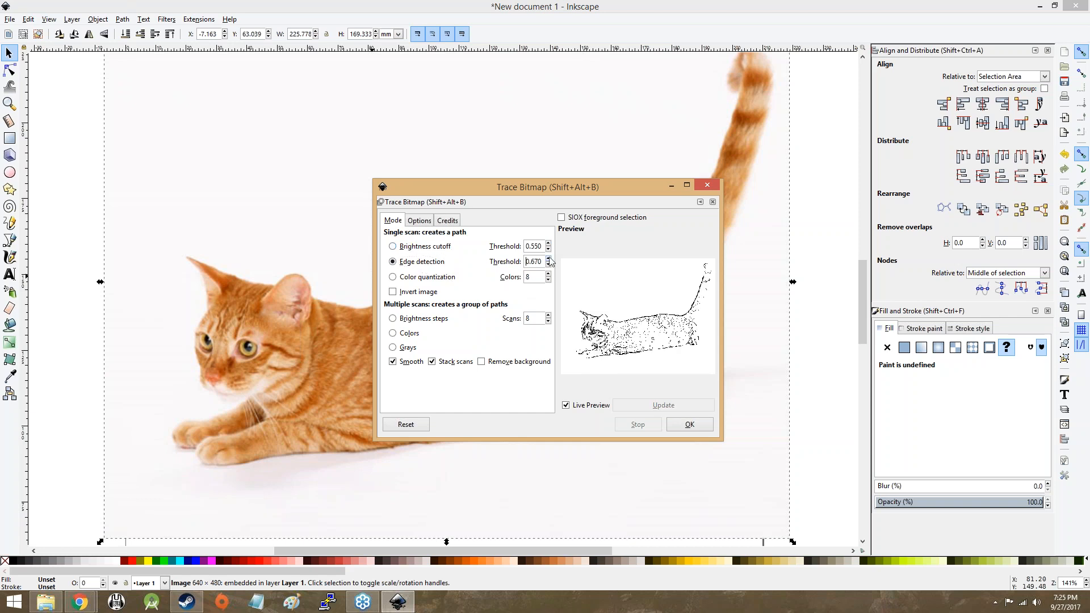
{"action": "left_click", "coordinate": [548, 259]}
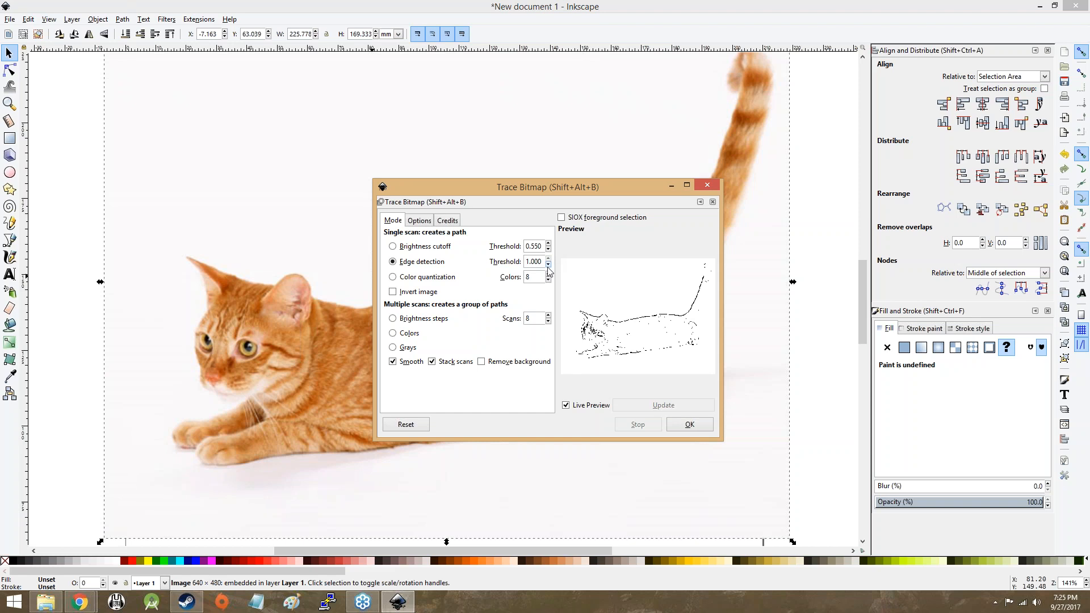
{"action": "left_click", "coordinate": [549, 265]}
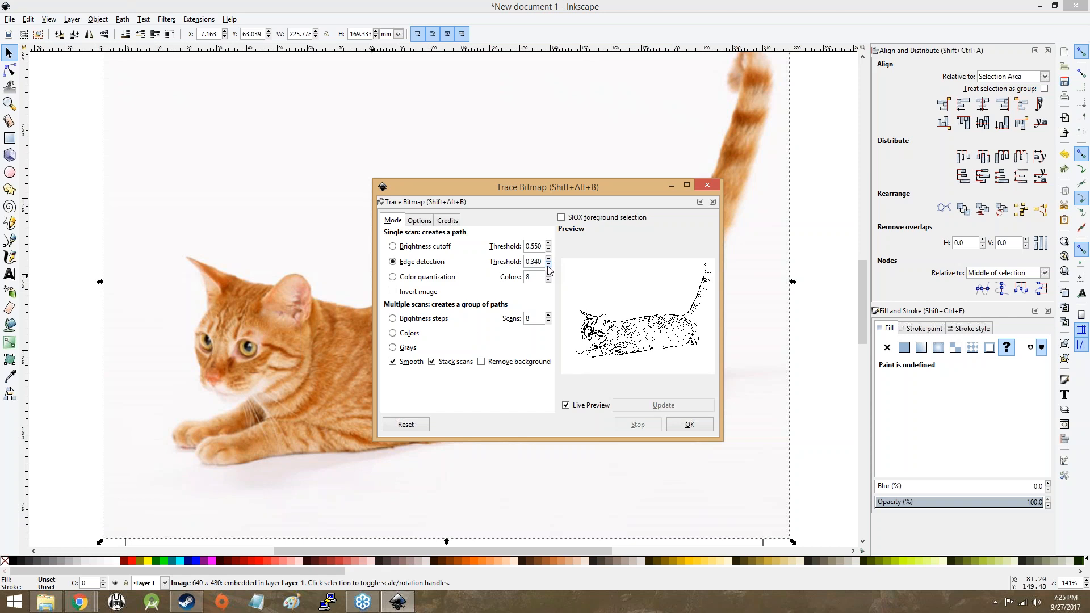
{"action": "left_click", "coordinate": [548, 265]}
{"action": "left_click", "coordinate": [548, 258]}
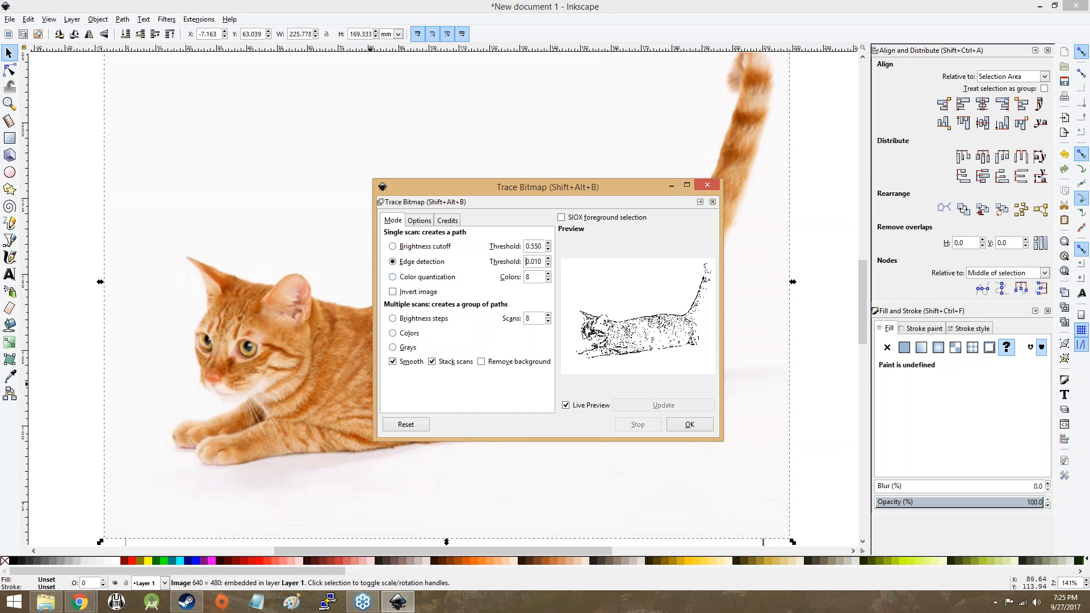
- Preview the color quantization trace with 8 colors, both inverted and not inverted
{"action": "left_click", "coordinate": [418, 282]}
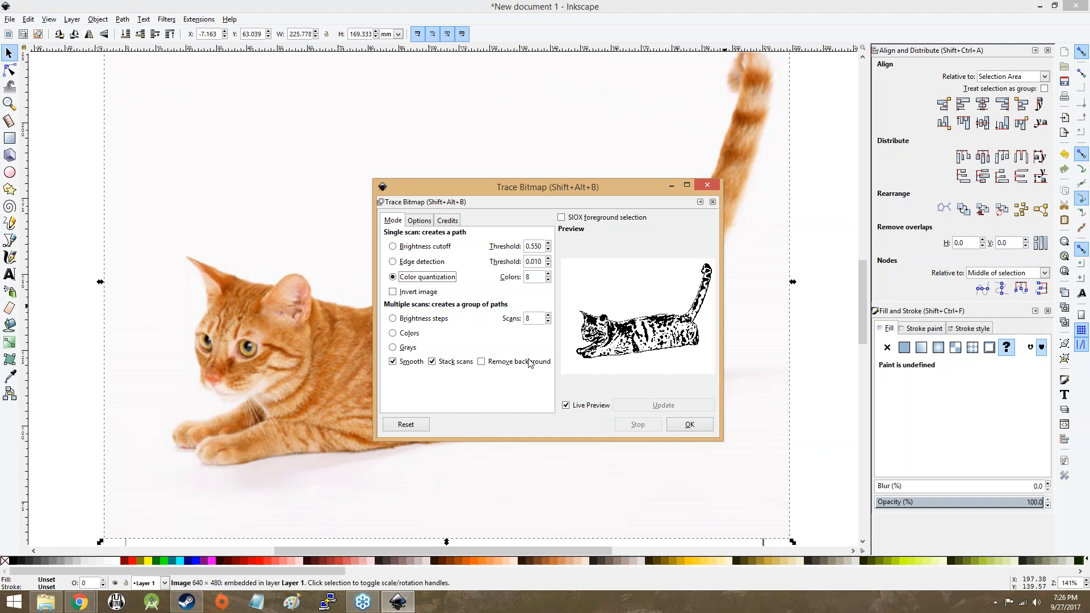
{"action": "left_click", "coordinate": [413, 294]}
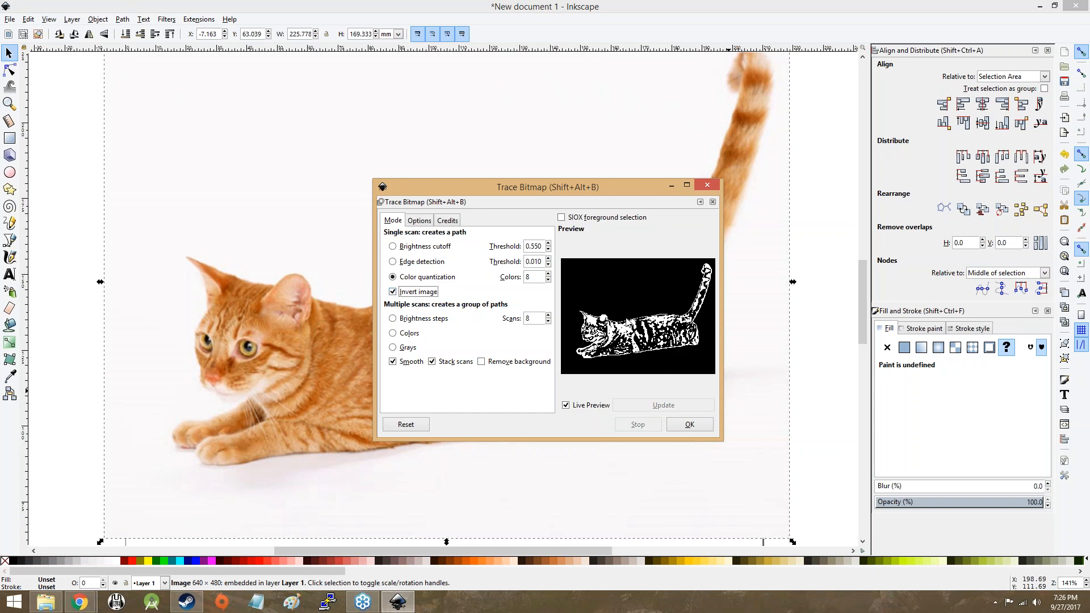
{"action": "left_click", "coordinate": [429, 294]}
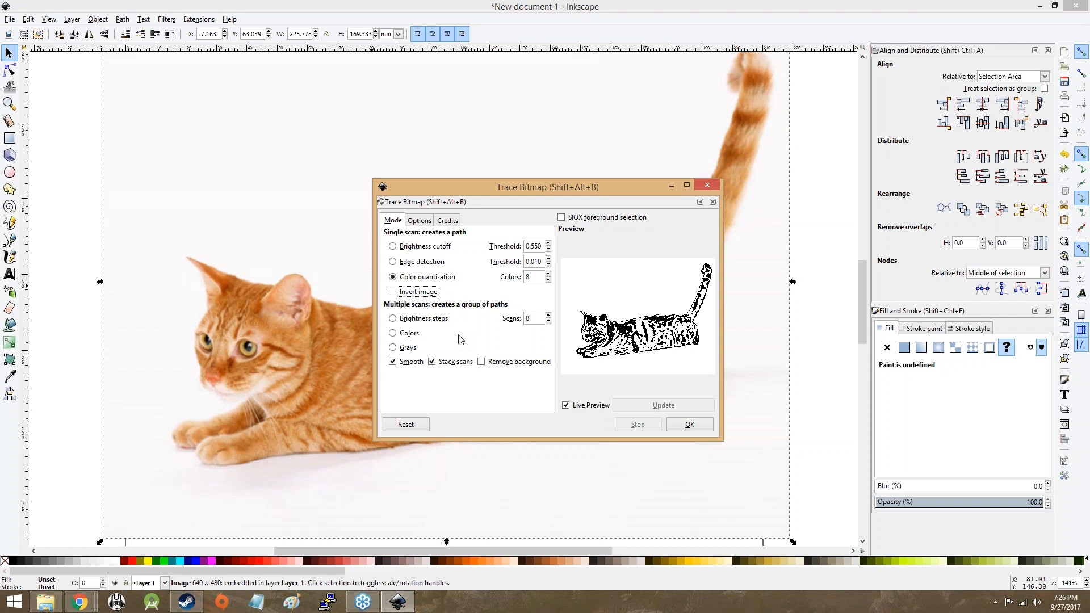
- Preview the brightness steps and grays modes, and trace the cat photo in Colors mode with 8 scans
{"action": "left_click", "coordinate": [442, 320]}
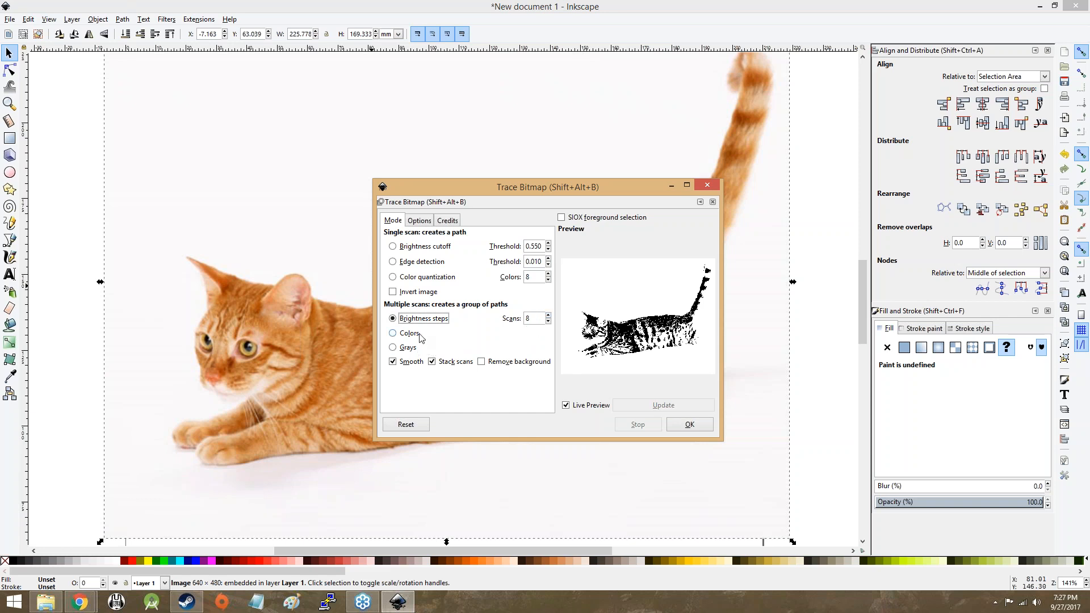
{"action": "left_click", "coordinate": [409, 348]}
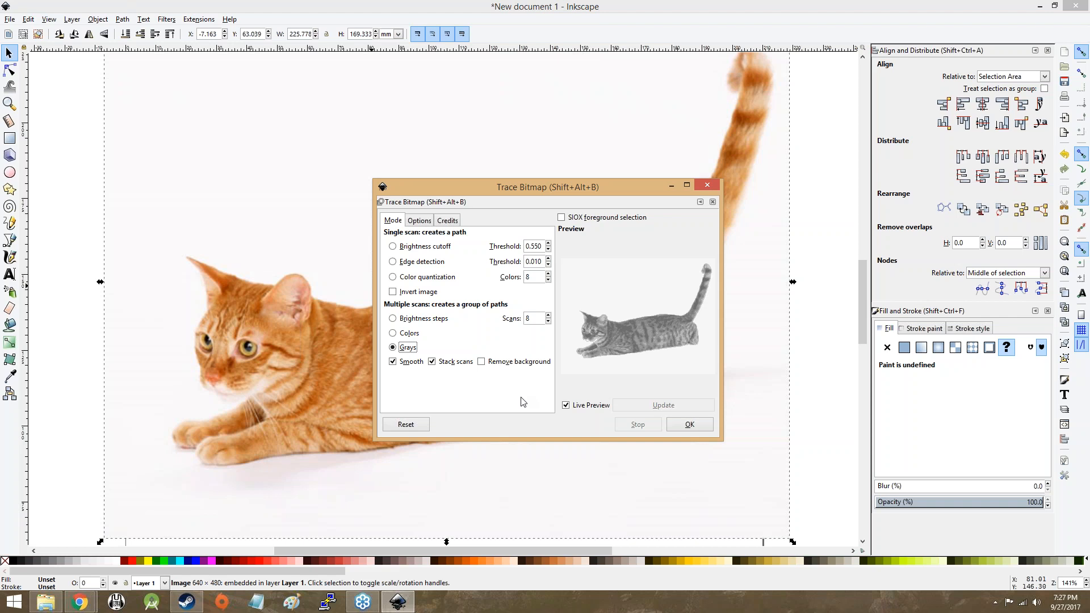
{"action": "left_click", "coordinate": [415, 338]}
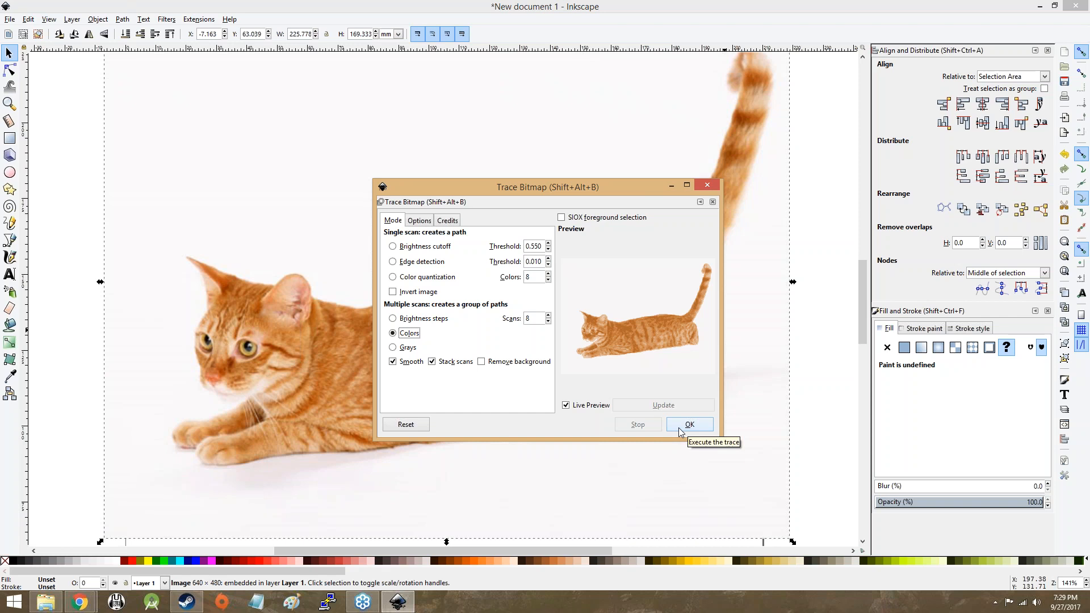
{"action": "left_click", "coordinate": [680, 429]}
{"action": "mouse_move", "coordinate": [514, 187]}
{"action": "left_mouse_down"}
{"action": "mouse_move", "coordinate": [815, 187]}
{"action": "mouse_move", "coordinate": [370, 16]}
{"action": "mouse_move", "coordinate": [306, 13]}
{"action": "left_mouse_up"}
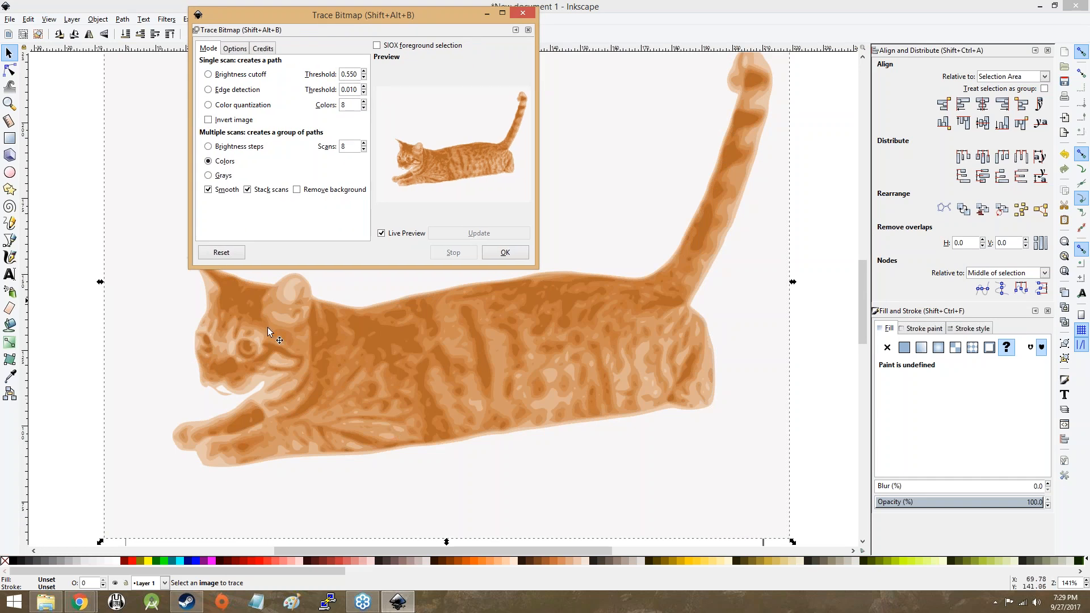
- Turn off Smooth, Smooth corners and Optimize paths, and trace the cat photo in Colors mode with 8 scans
{"action": "left_click", "coordinate": [228, 190]}
{"action": "left_click", "coordinate": [234, 48]}
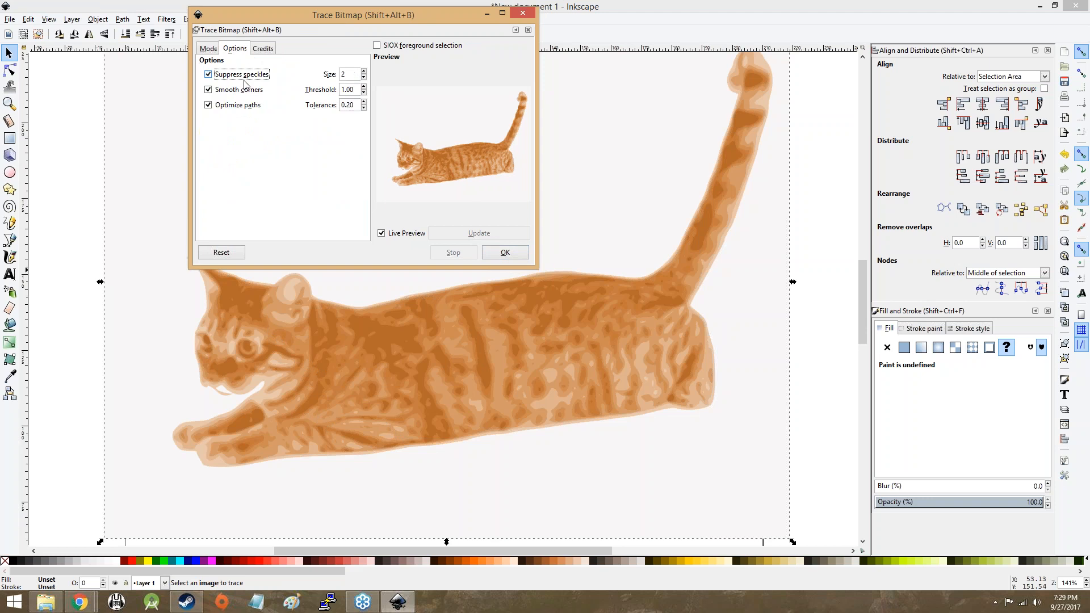
{"action": "left_click", "coordinate": [244, 89]}
{"action": "left_click", "coordinate": [236, 104]}
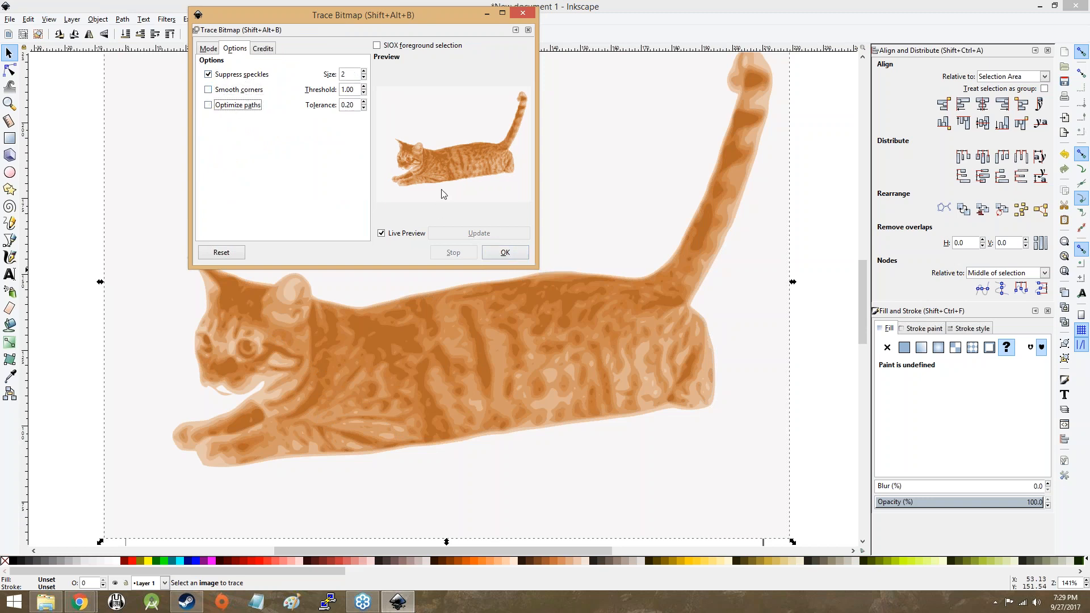
{"action": "left_click", "coordinate": [506, 253]}
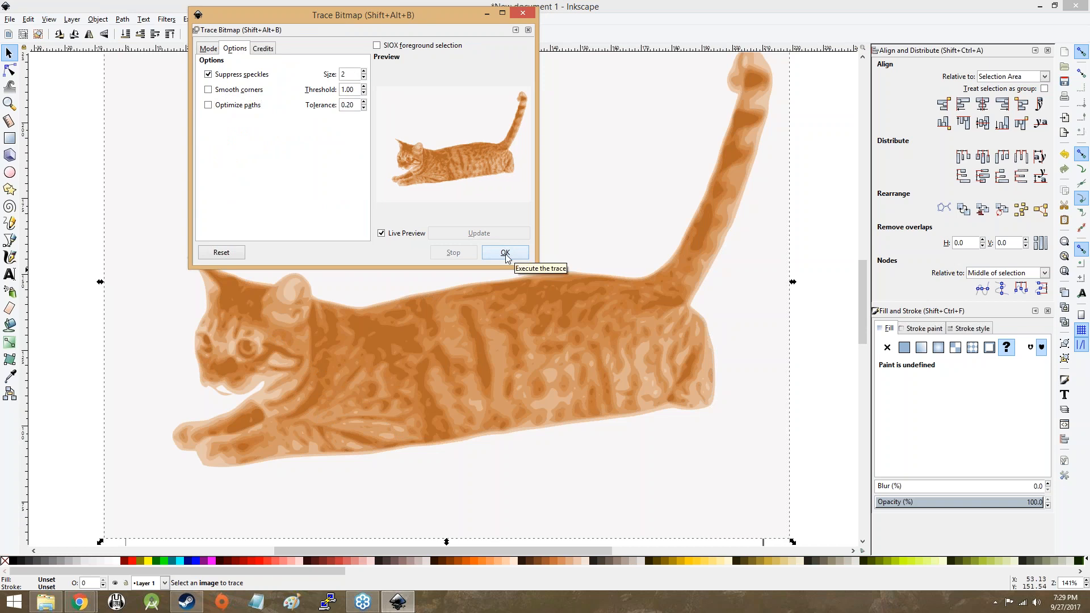
{"action": "left_click", "coordinate": [209, 49]}
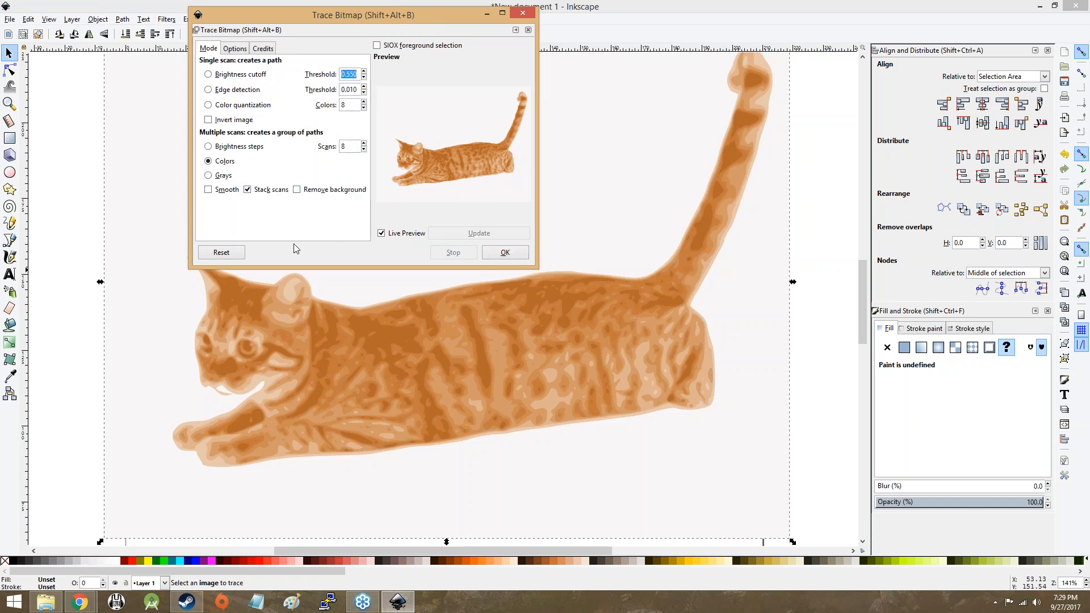
- Move the smoothed and unsmoothed 8-scan traces off the original photo and delete both
{"action": "left_click", "coordinate": [386, 390]}
{"action": "left_click_drag", "start_coordinate": [387, 389], "coordinate": [506, 412]}
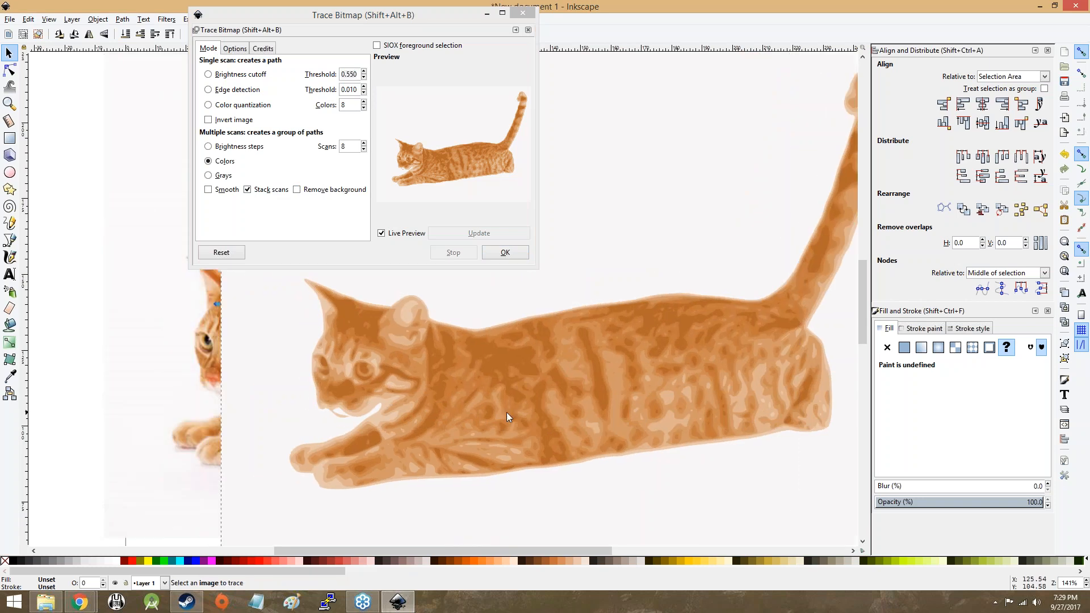
{"action": "key", "text": "Delete"}
{"action": "key", "text": "ctrl+a"}
{"action": "left_click", "coordinate": [504, 253]}
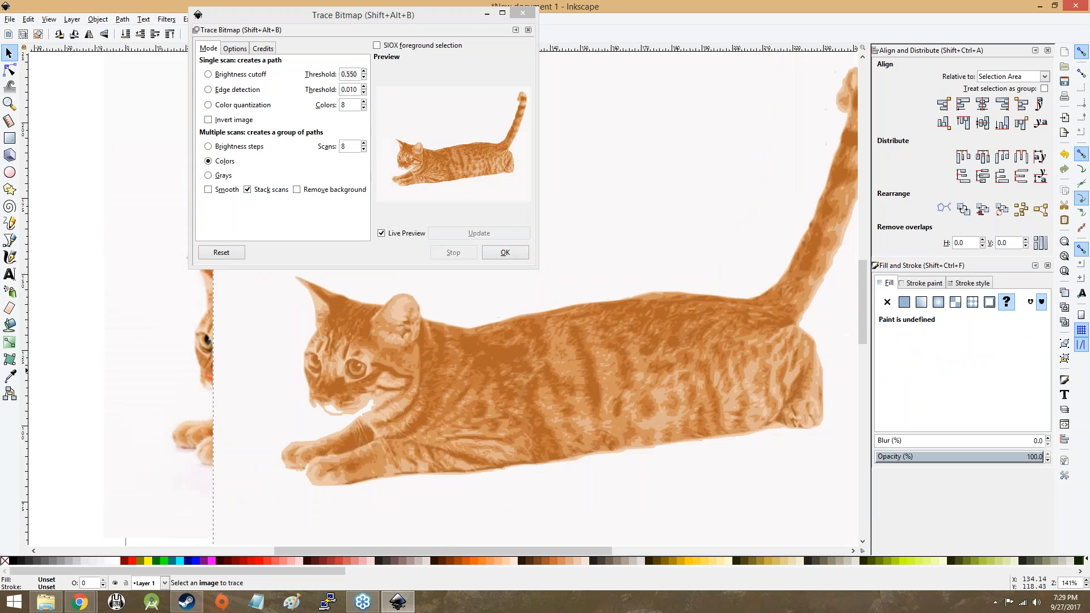
{"action": "key", "text": "Delete"}
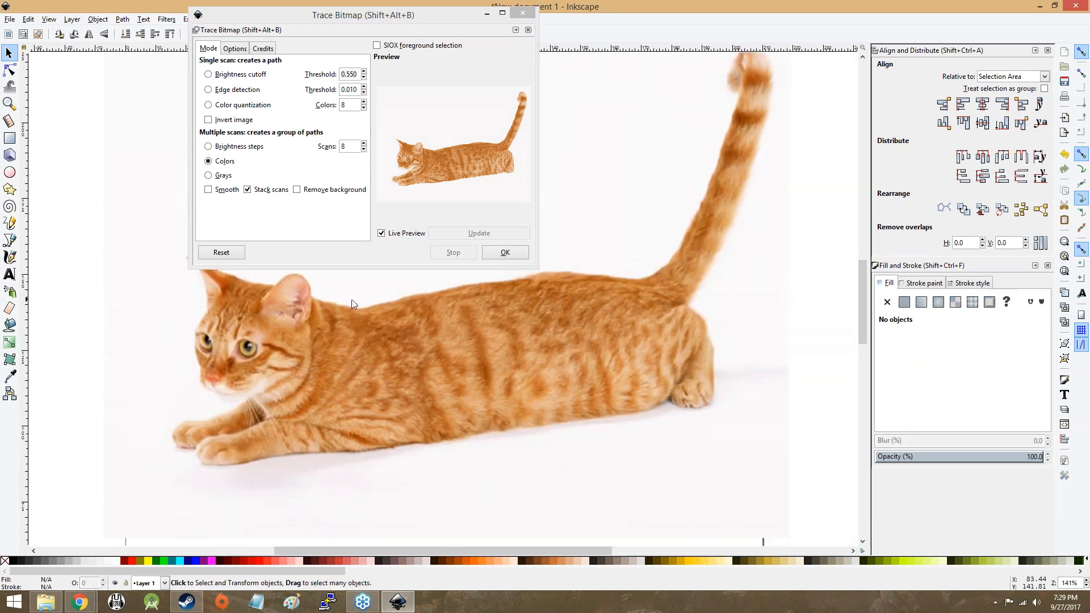
- Select the cat photo and trace it in Colors mode with 20 scans
{"action": "left_click", "coordinate": [302, 282]}
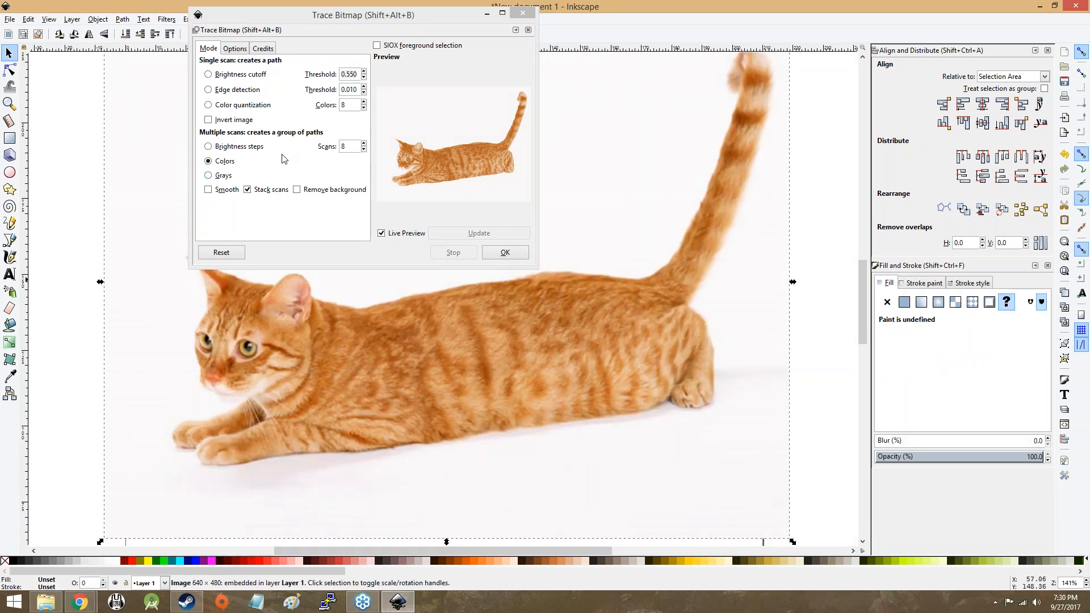
{"action": "left_click", "coordinate": [367, 146]}
{"action": "left_click", "coordinate": [366, 146]}
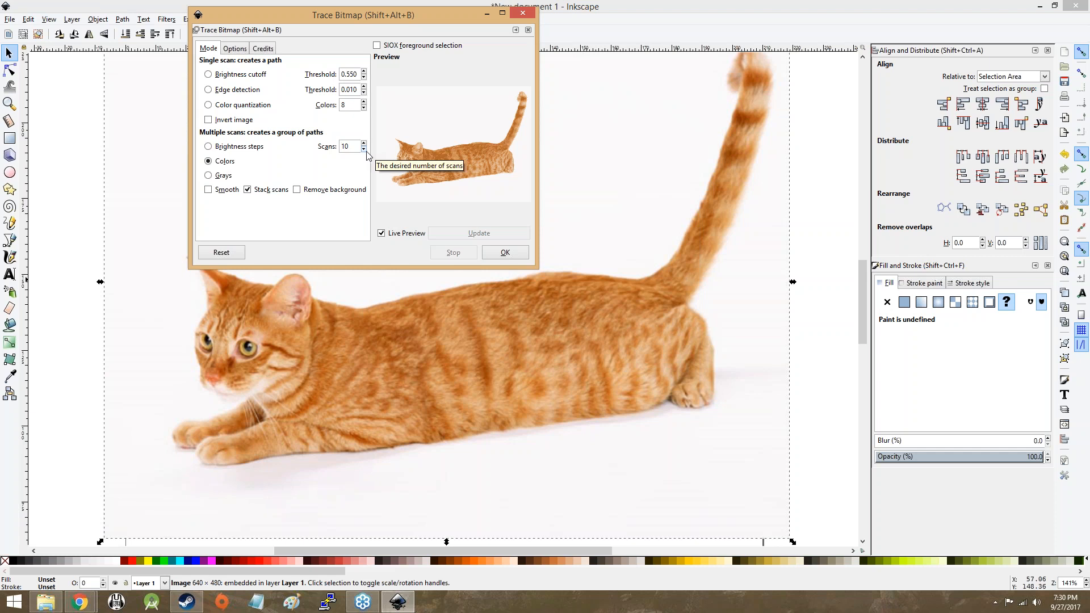
{"action": "left_click", "coordinate": [365, 141]}
{"action": "left_click", "coordinate": [365, 142]}
{"action": "left_click", "coordinate": [365, 142]}
{"action": "left_click", "coordinate": [365, 142]}
{"action": "left_click", "coordinate": [365, 142]}
{"action": "left_click", "coordinate": [365, 142]}
{"action": "left_click", "coordinate": [366, 142]}
{"action": "left_click", "coordinate": [366, 142]}
{"action": "left_click", "coordinate": [366, 143]}
{"action": "left_click", "coordinate": [366, 143]}
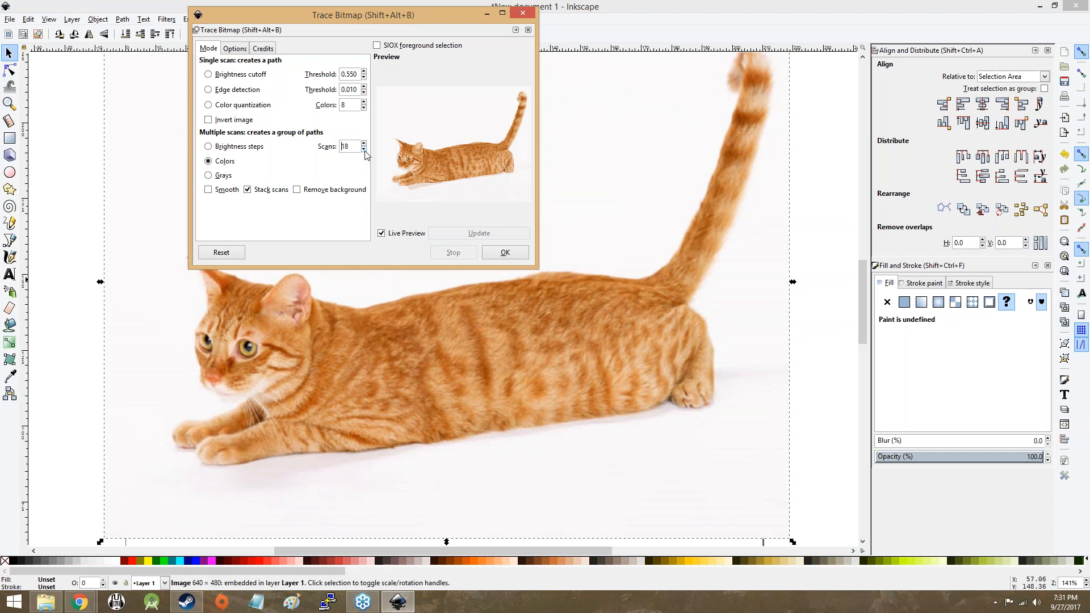
{"action": "left_click", "coordinate": [364, 150]}
{"action": "left_click", "coordinate": [365, 144]}
{"action": "left_click", "coordinate": [364, 144]}
{"action": "left_click", "coordinate": [363, 144]}
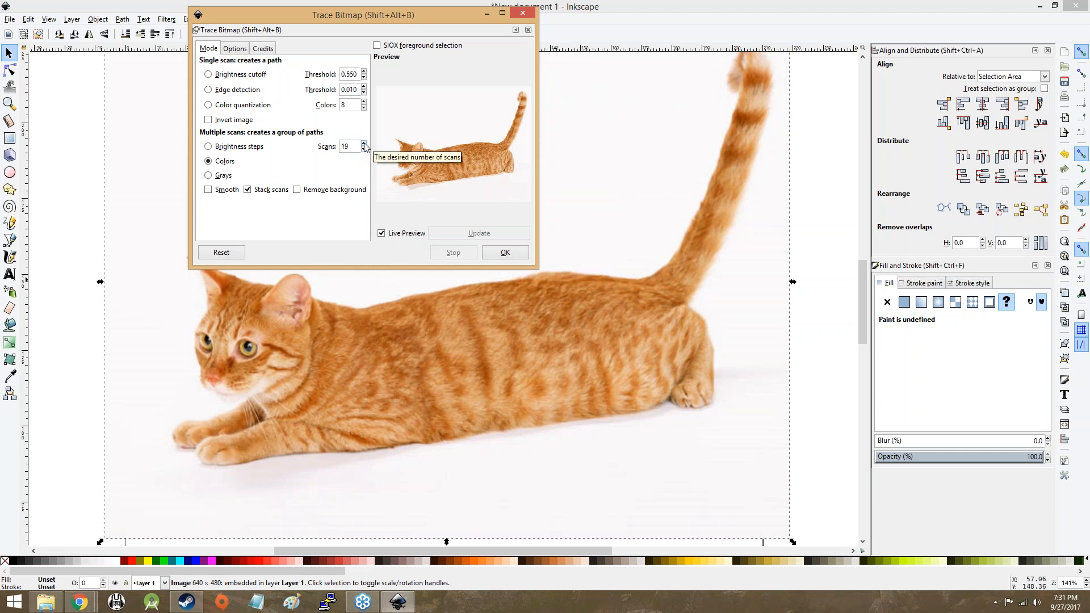
{"action": "left_click", "coordinate": [363, 143]}
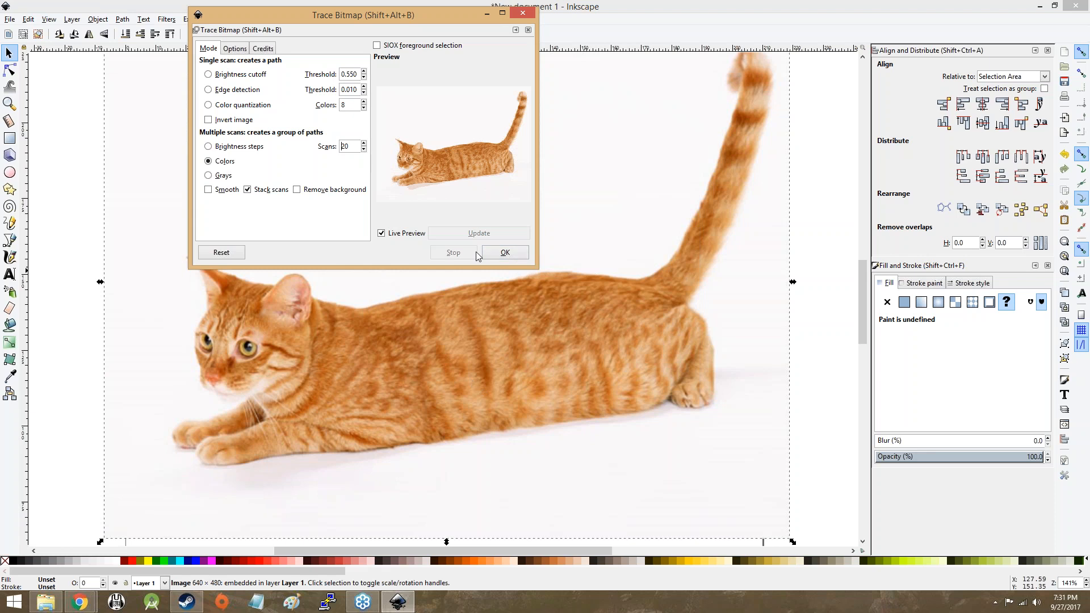
{"action": "left_click", "coordinate": [512, 256]}
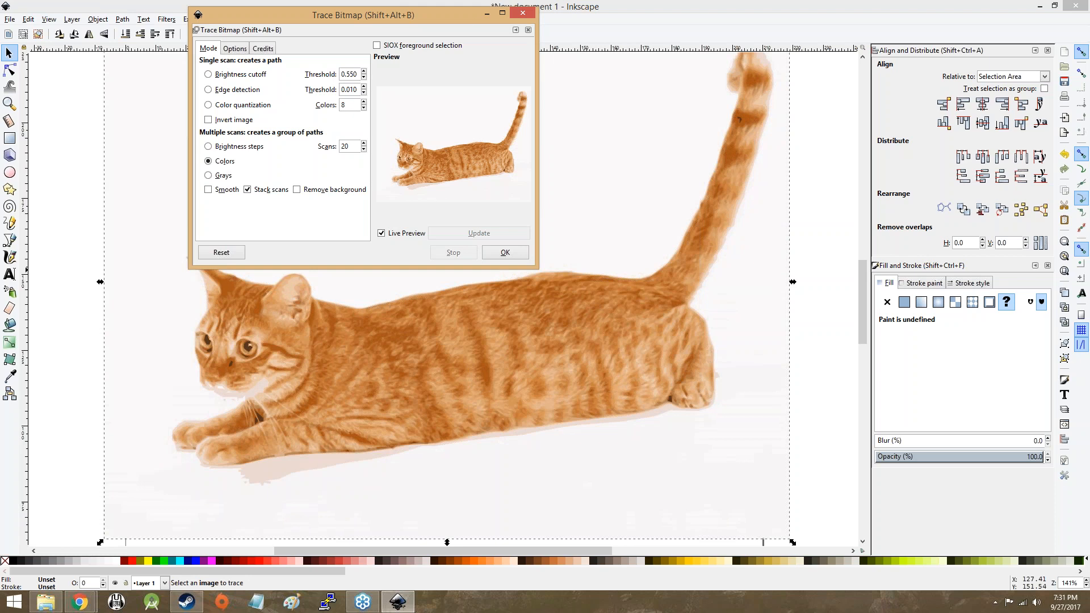
- Delete the 20-scan trace and retrace the cat photo in Colors mode with 112 scans
{"action": "left_click", "coordinate": [364, 144]}
{"action": "left_click_drag", "start_coordinate": [364, 144], "coordinate": [364, 144]}
{"action": "left_click", "coordinate": [447, 281]}
{"action": "mouse_move", "coordinate": [223, 327]}
{"action": "left_mouse_down"}
{"action": "mouse_move", "coordinate": [499, 379]}
{"action": "mouse_move", "coordinate": [570, 374]}
{"action": "mouse_move", "coordinate": [339, 372]}
{"action": "mouse_move", "coordinate": [672, 386]}
{"action": "mouse_move", "coordinate": [647, 383]}
{"action": "left_mouse_up"}
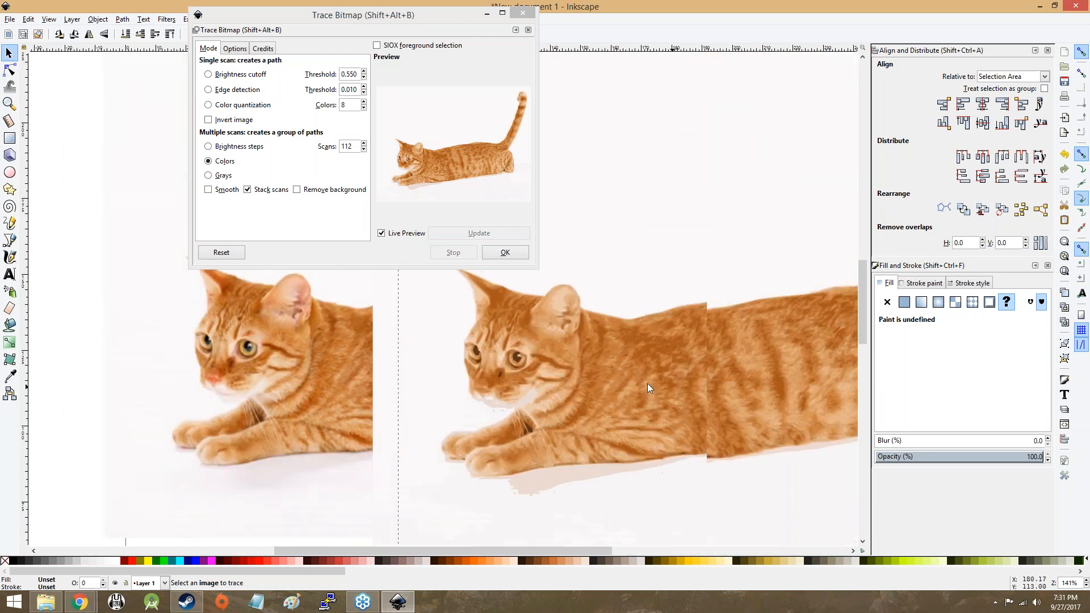
{"action": "key", "text": "Delete"}
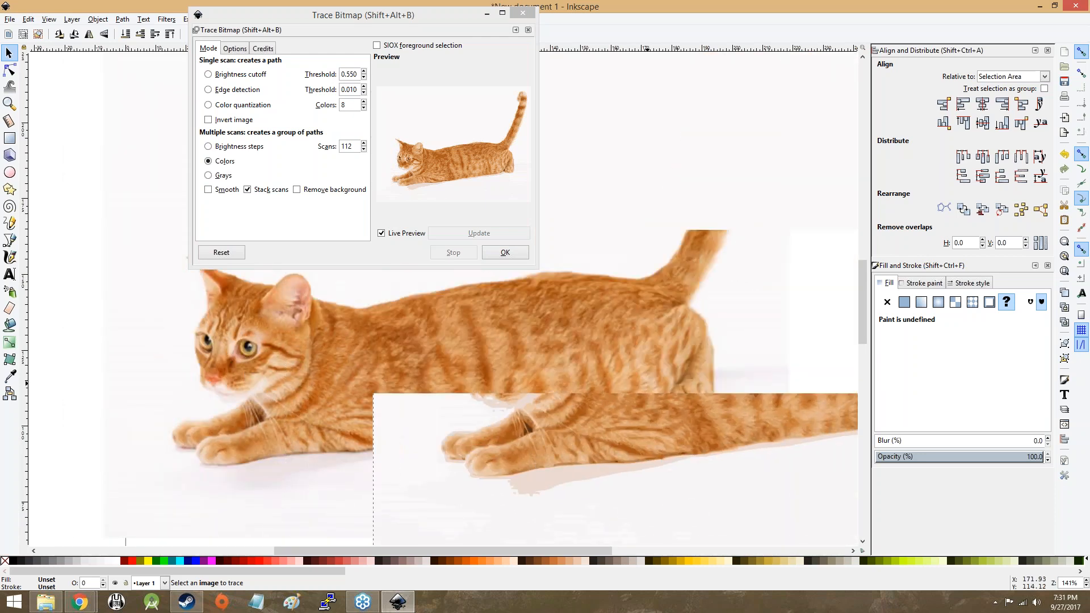
{"action": "key", "text": "ctrl+a"}
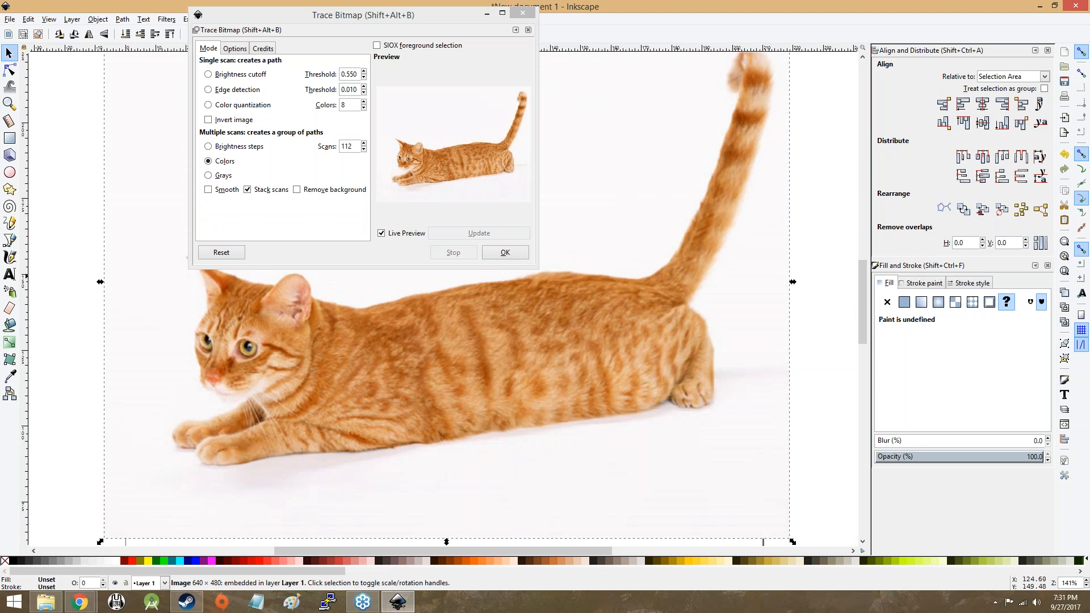
{"action": "left_click", "coordinate": [504, 252]}
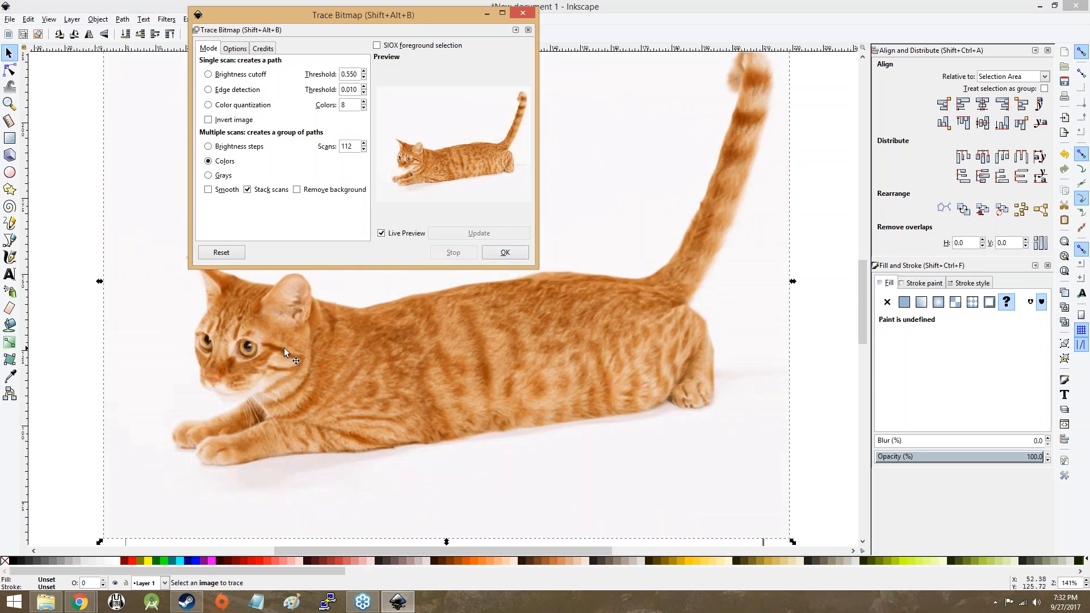
- Move the 112-scan trace sideways so that the original photo's head can be compared beside it
{"action": "left_click", "coordinate": [316, 366]}
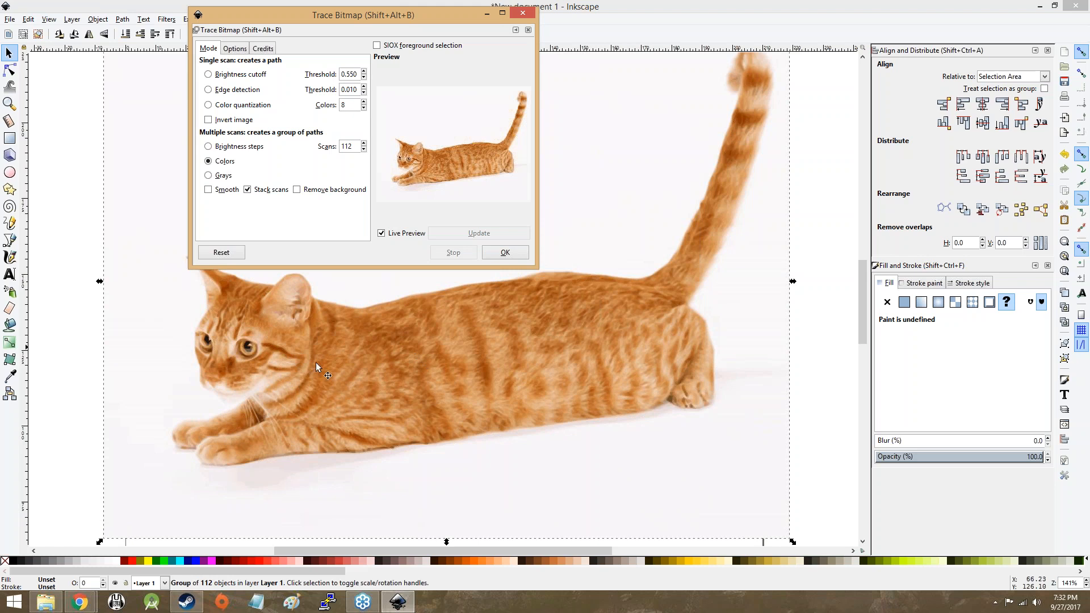
{"action": "left_click_drag", "start_coordinate": [499, 377], "coordinate": [1087, 349]}
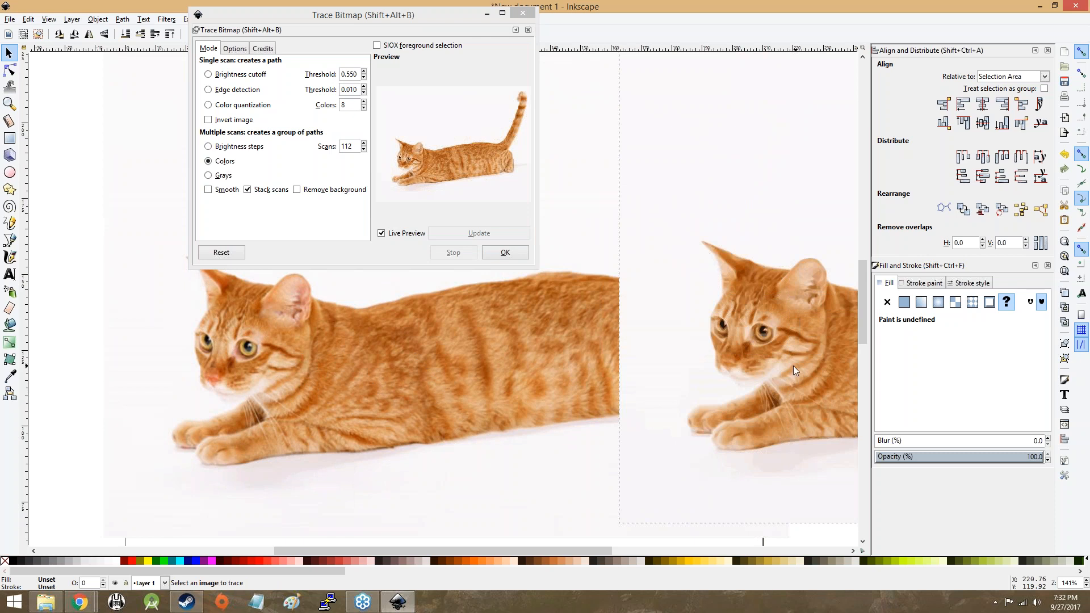
{"action": "left_click_drag", "start_coordinate": [793, 365], "coordinate": [573, 384]}
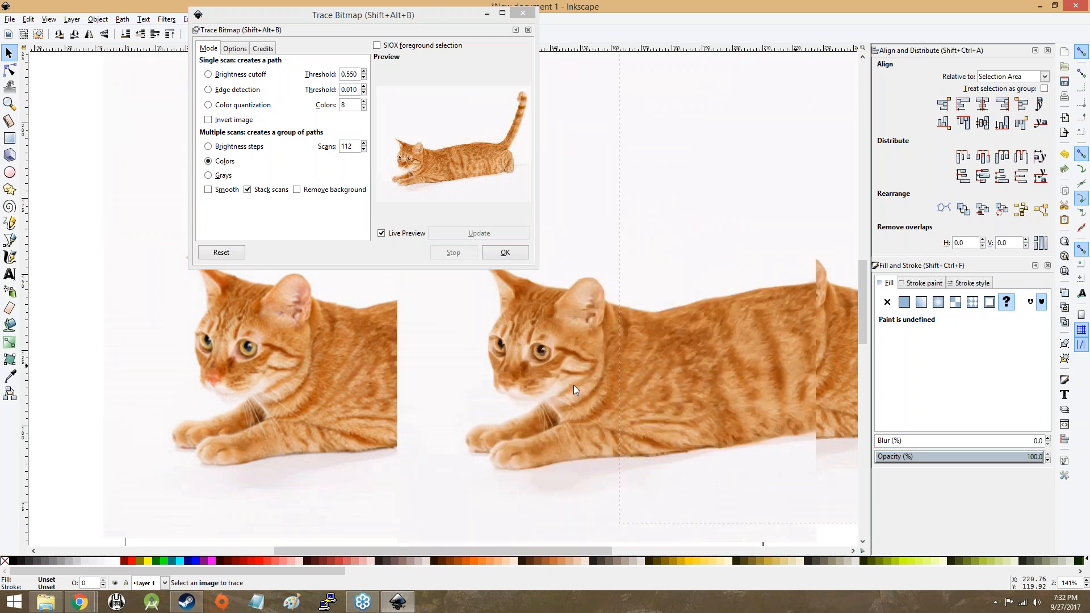
{"action": "left_click_drag", "start_coordinate": [573, 385], "coordinate": [526, 354]}
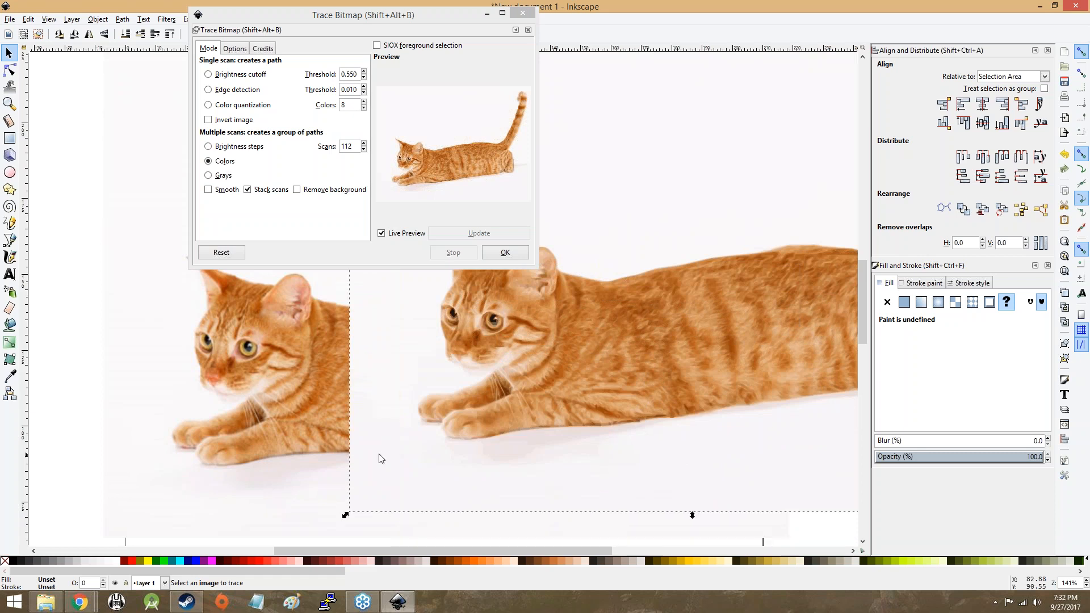
- Examine the 112-scan trace's eyes and face up close and compare its detail with the original photo
{"action": "scroll", "coordinate": [489, 319], "scroll_direction": "up", "scroll_amount": 11, "text": "ctrl"}
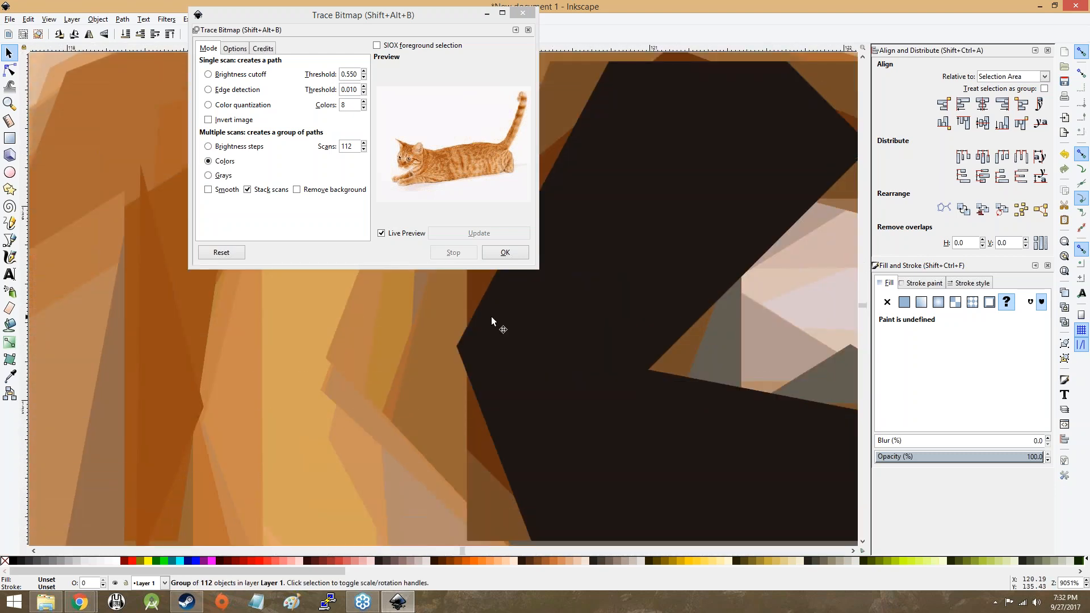
{"action": "scroll", "coordinate": [491, 316], "scroll_direction": "down", "scroll_amount": 3, "text": "ctrl"}
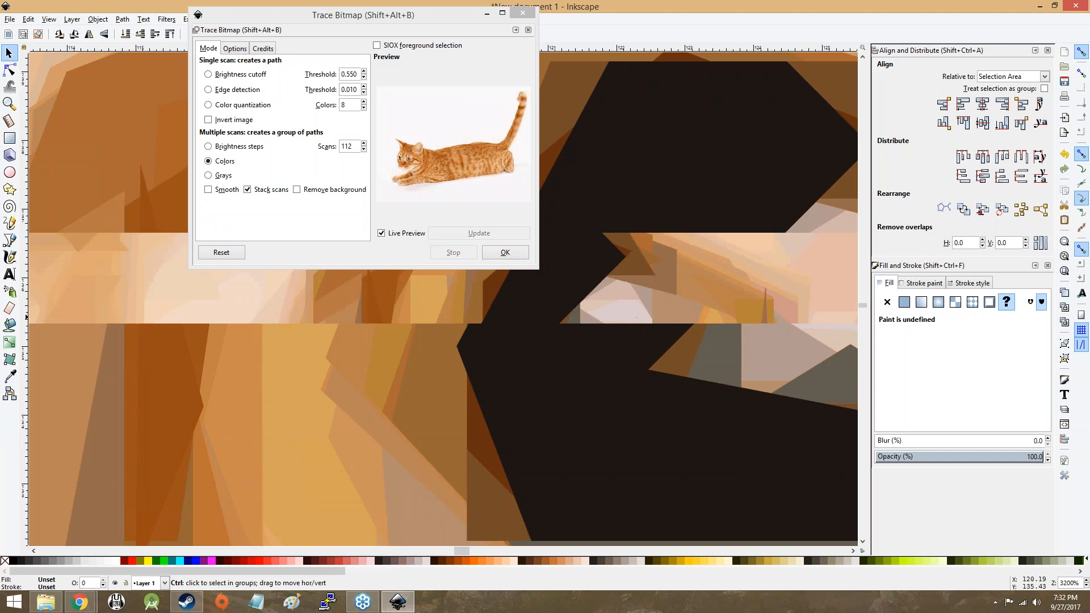
{"action": "scroll", "coordinate": [492, 316], "scroll_direction": "down", "scroll_amount": 8, "text": "ctrl"}
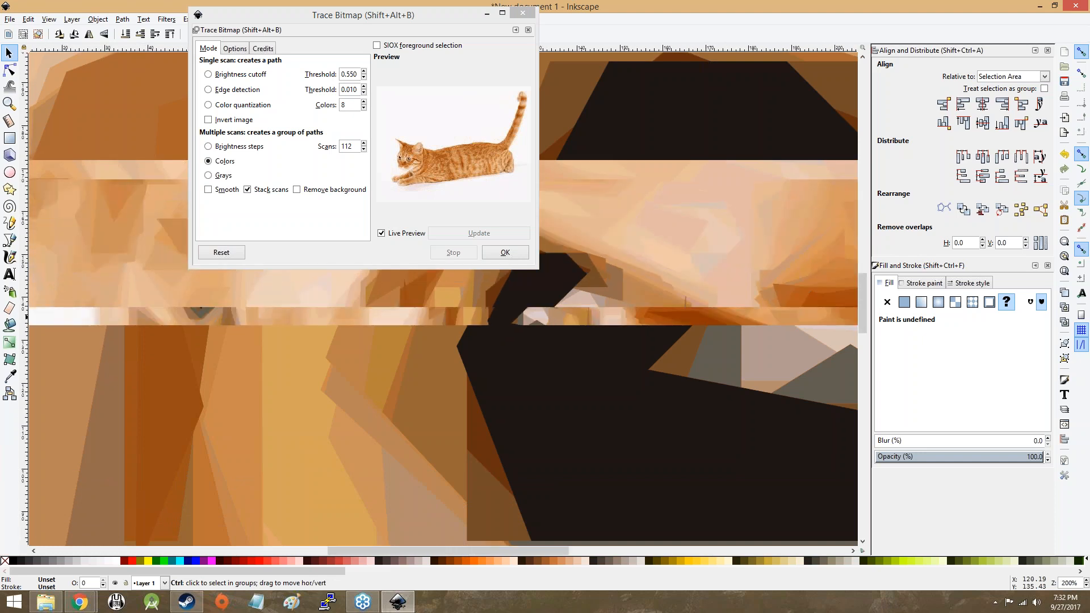
{"action": "scroll", "coordinate": [492, 316], "scroll_direction": "up", "scroll_amount": 2, "text": "ctrl"}
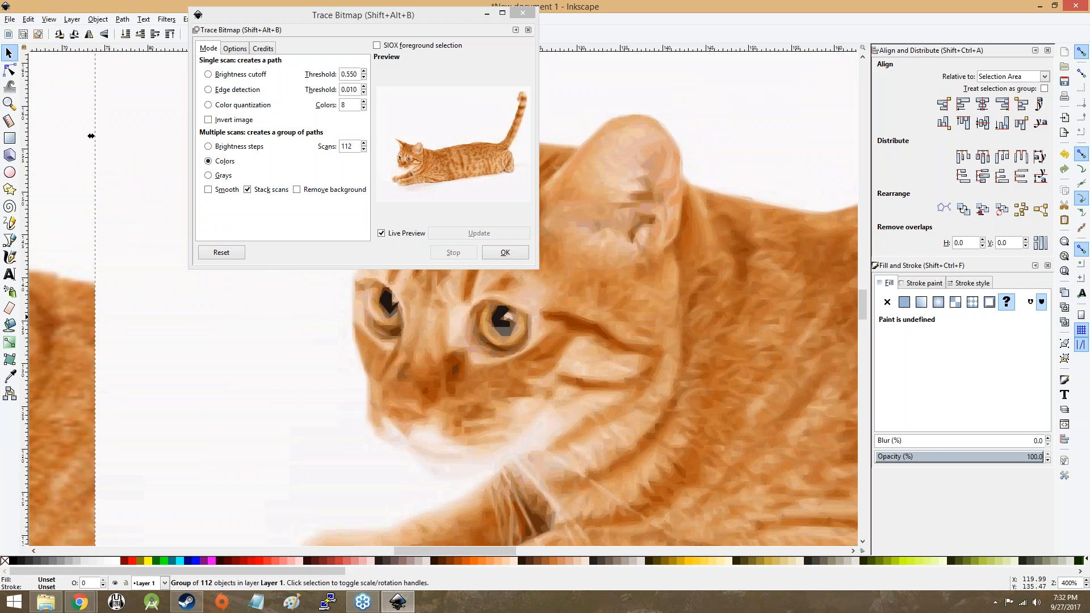
{"action": "scroll", "coordinate": [506, 356], "scroll_direction": "up", "scroll_amount": 1, "text": "ctrl"}
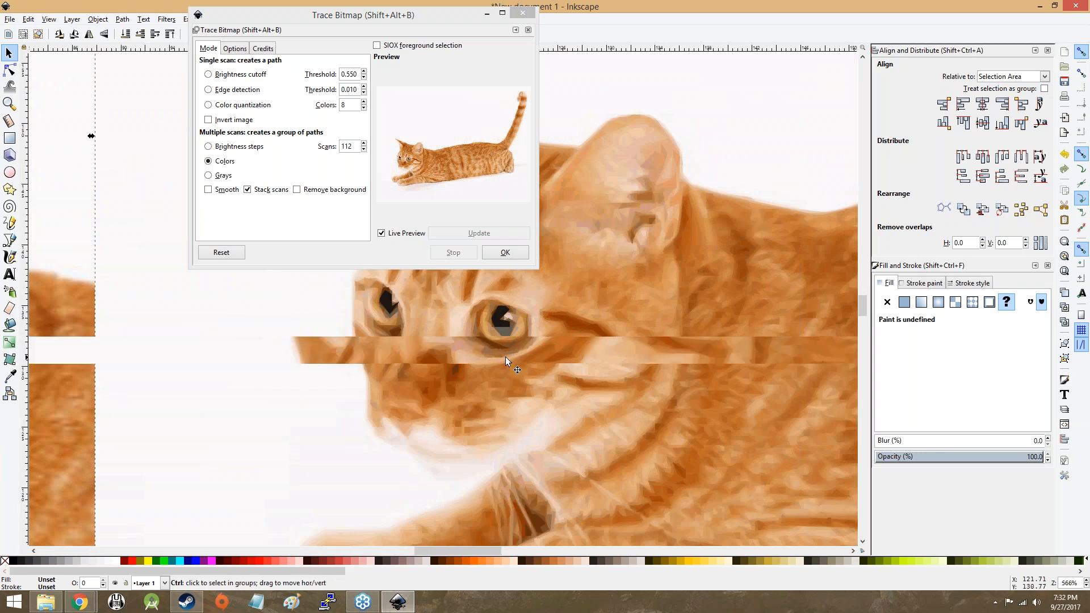
{"action": "scroll", "coordinate": [505, 359], "scroll_direction": "down", "scroll_amount": 1, "text": "ctrl"}
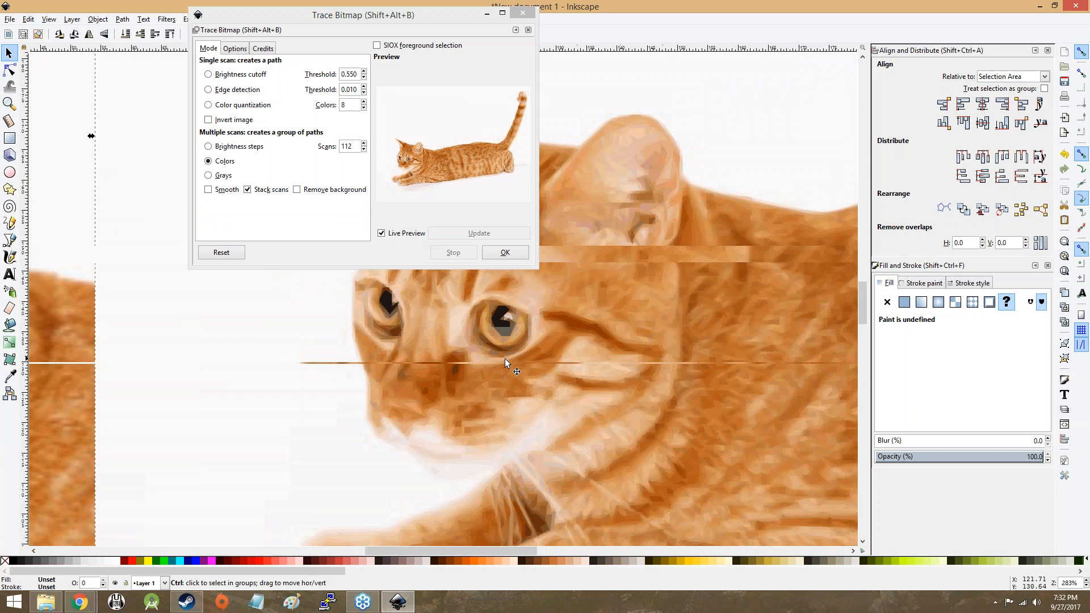
{"action": "scroll", "coordinate": [505, 359], "scroll_direction": "up", "scroll_amount": 1, "text": "ctrl"}
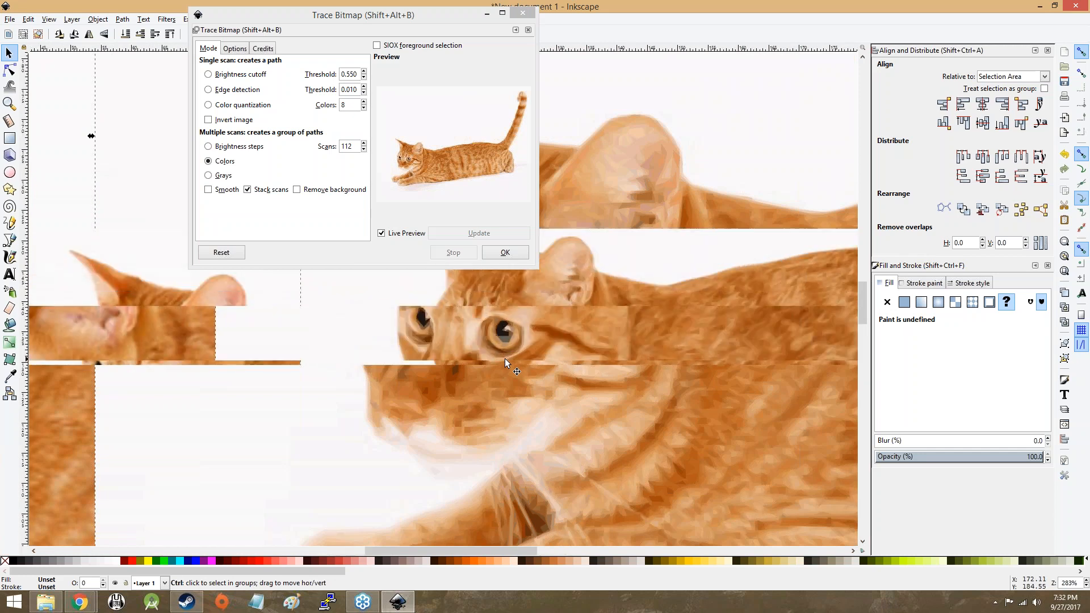
{"action": "scroll", "coordinate": [505, 358], "scroll_direction": "up", "scroll_amount": 2, "text": "ctrl"}
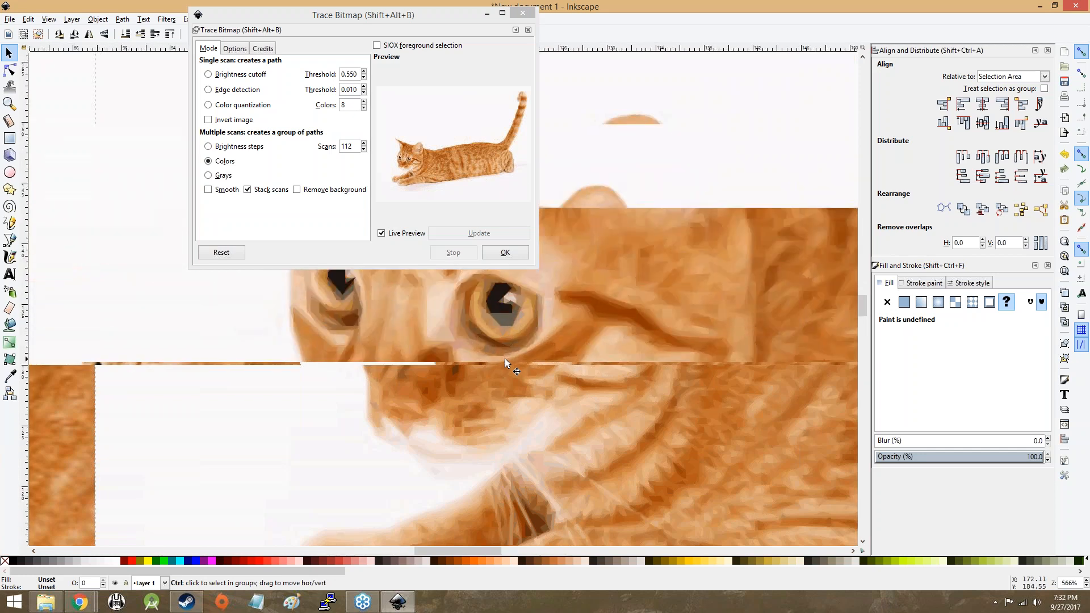
{"action": "scroll", "coordinate": [505, 359], "scroll_direction": "down", "scroll_amount": 4, "text": "ctrl"}
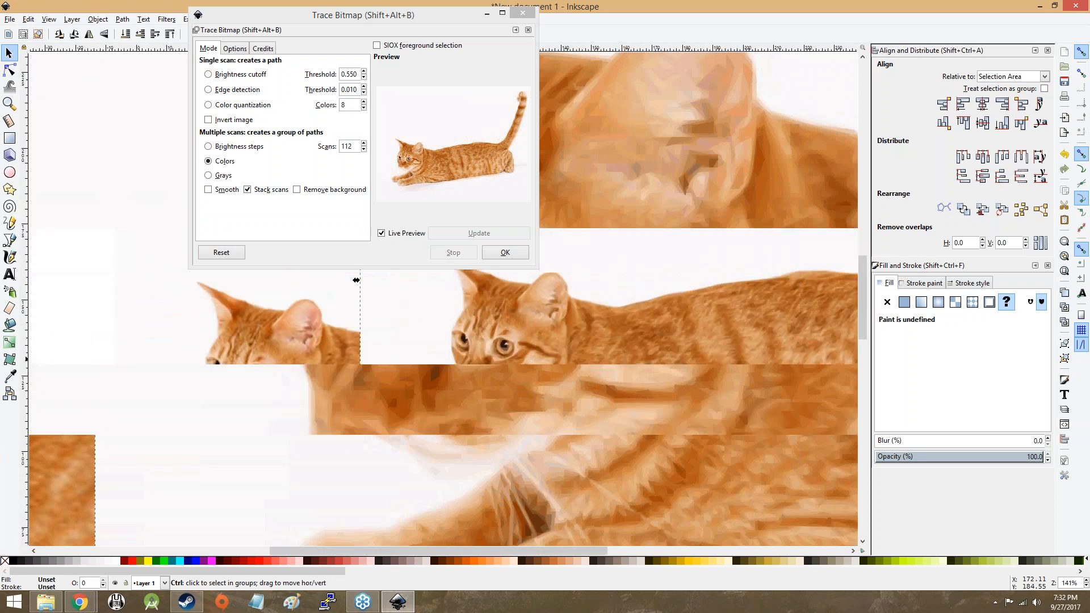
{"action": "scroll", "coordinate": [356, 280], "scroll_direction": "down", "scroll_amount": 1, "text": "ctrl"}
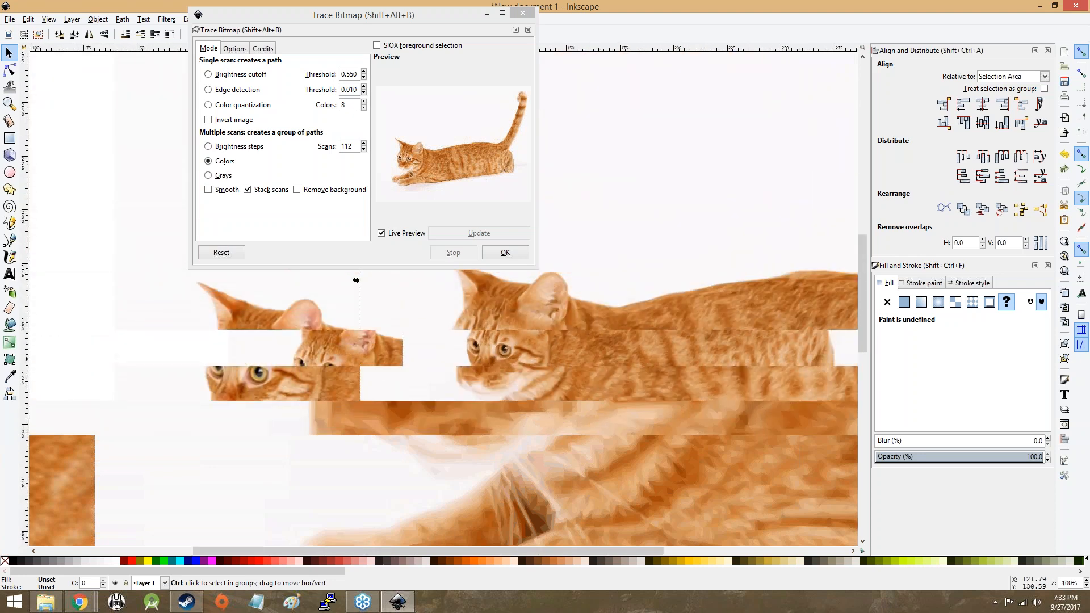
{"action": "scroll", "coordinate": [503, 356], "scroll_direction": "down", "scroll_amount": 1, "text": "ctrl"}
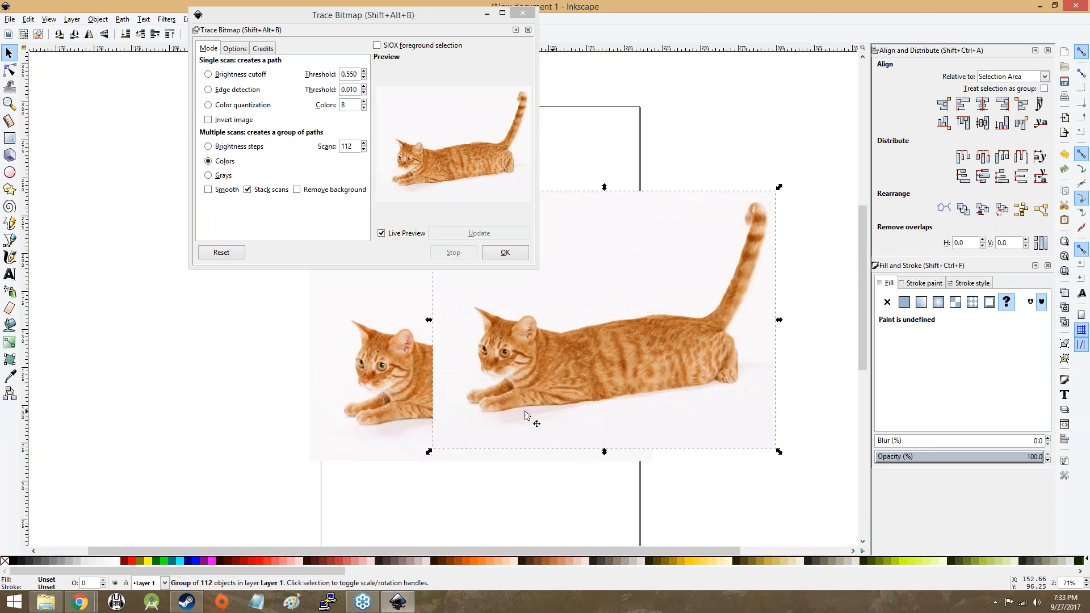
{"action": "scroll", "coordinate": [499, 359], "scroll_direction": "up", "scroll_amount": 2}
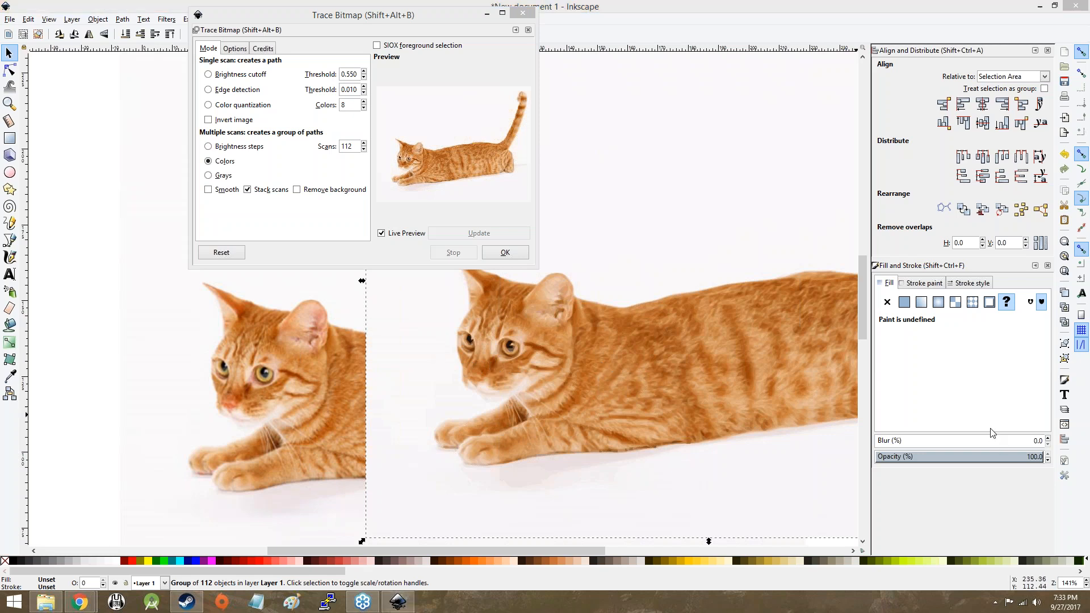
{"action": "left_click", "coordinate": [642, 377]}
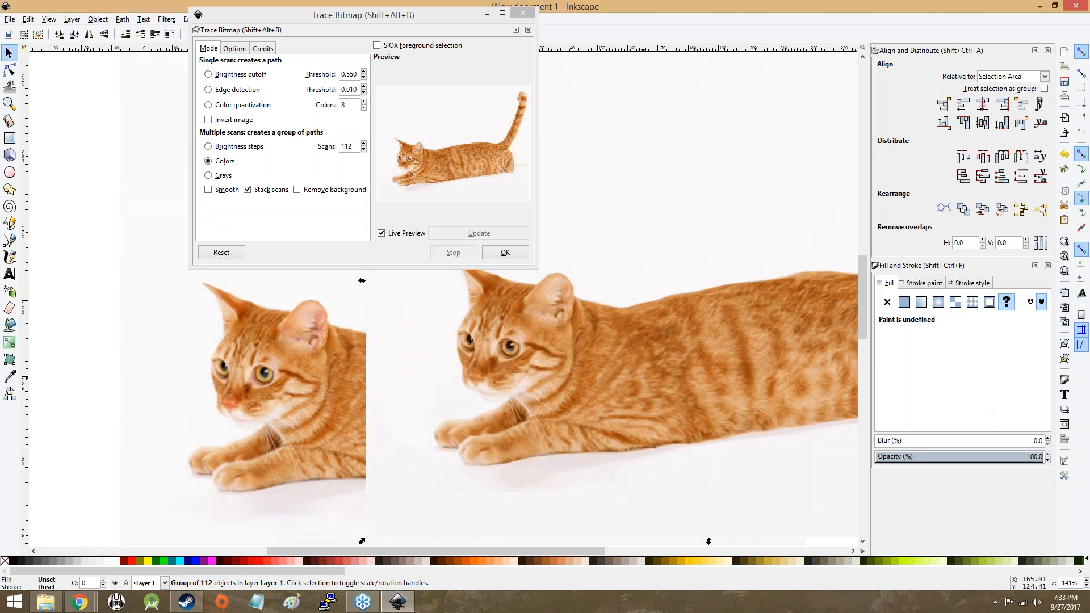
{"action": "left_click", "coordinate": [642, 377]}
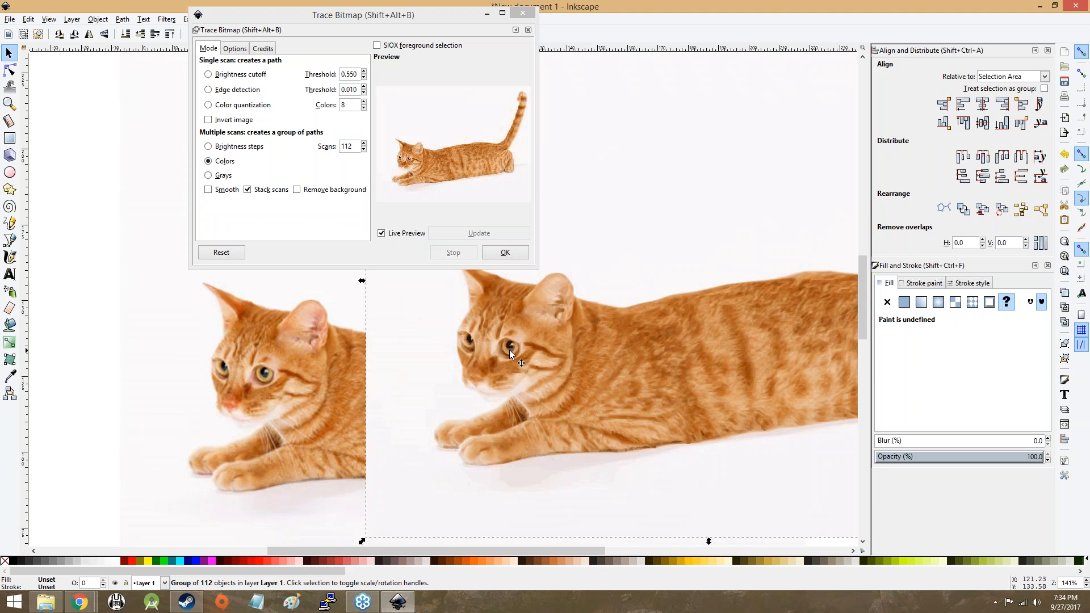
- Delete the 112-scan trace and retrace the cat photo in Colors mode with 70 scans
{"action": "key", "text": "Delete"}
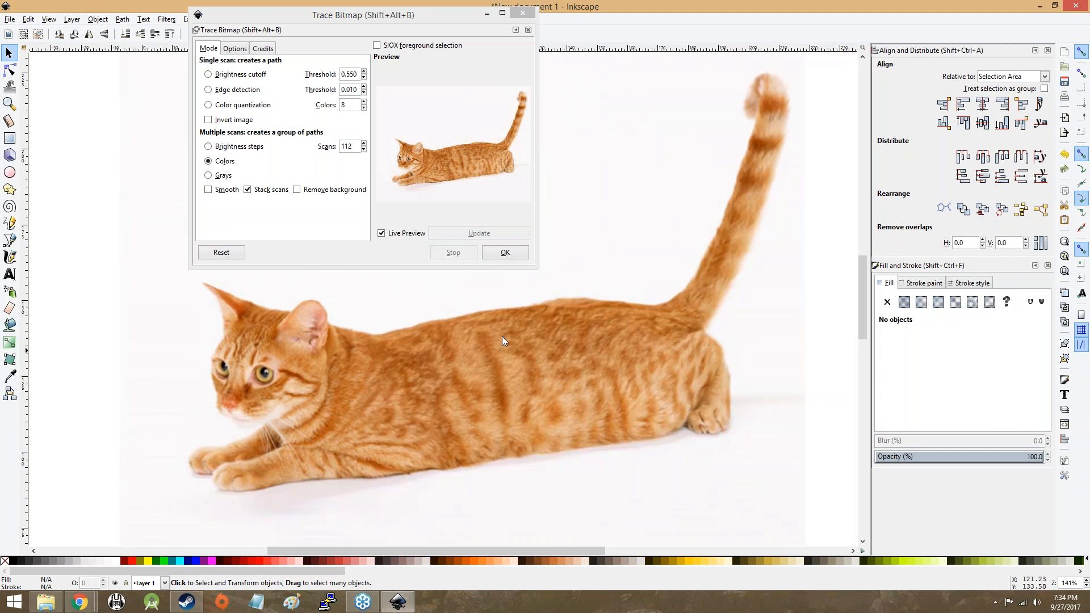
{"action": "left_click", "coordinate": [364, 149]}
{"action": "left_click", "coordinate": [364, 149]}
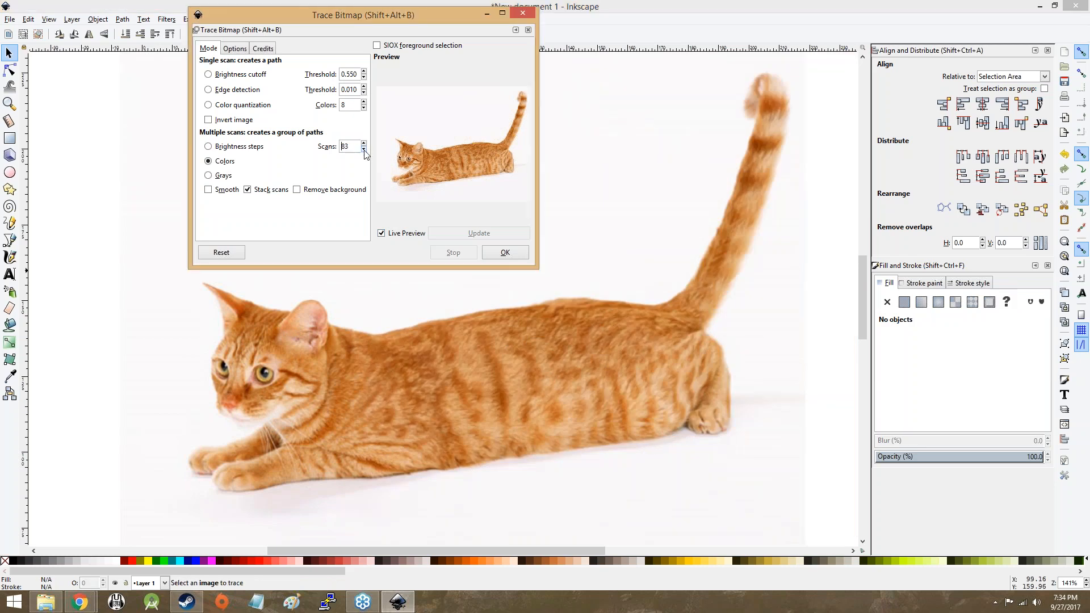
{"action": "left_click", "coordinate": [364, 149]}
{"action": "left_click", "coordinate": [364, 150]}
{"action": "left_click", "coordinate": [397, 284]}
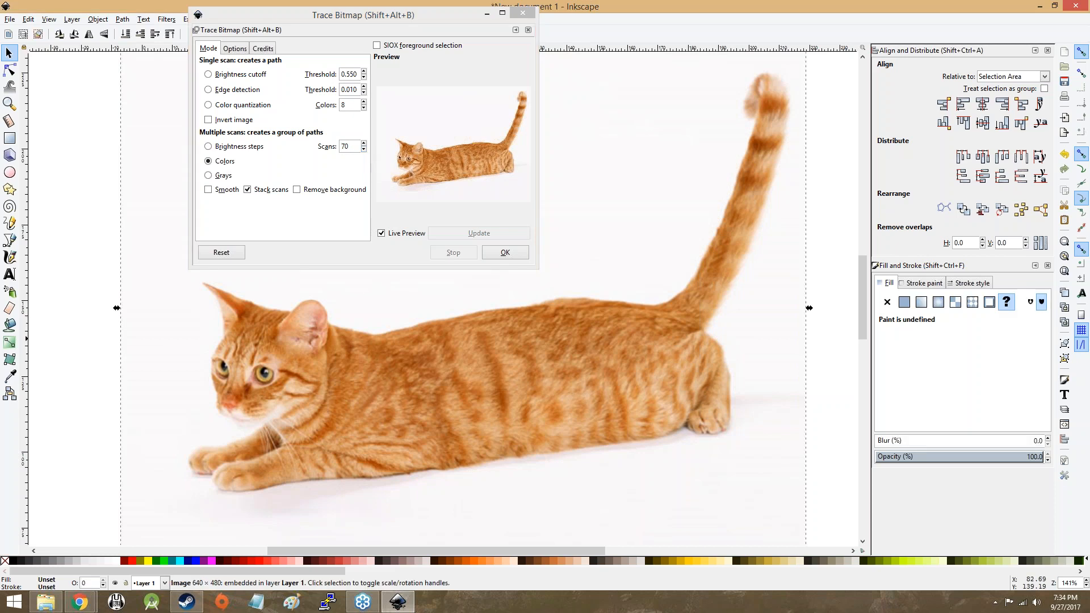
{"action": "left_click", "coordinate": [502, 254]}
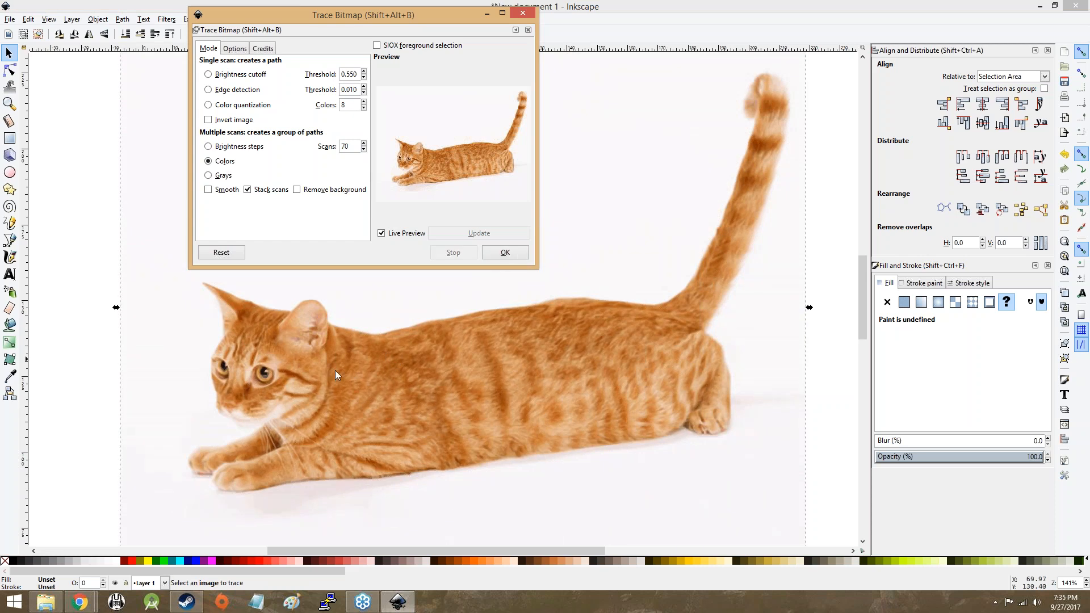
- Close the Trace Bitmap dialog and examine the 70-scan trace's fur, back and head up close
{"action": "left_click_drag", "start_coordinate": [492, 364], "coordinate": [493, 363]}
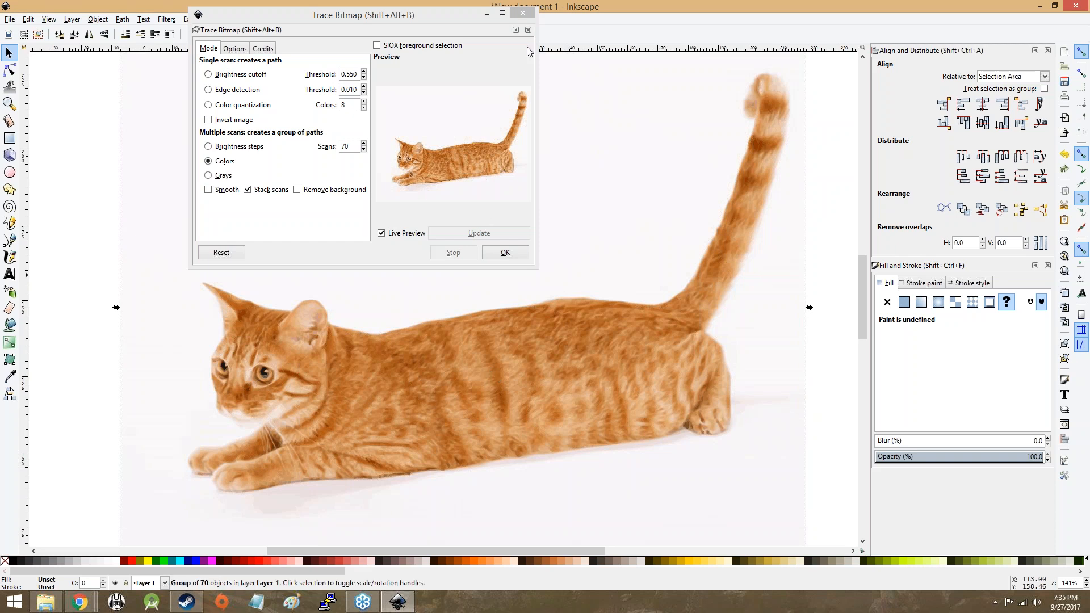
{"action": "left_click", "coordinate": [522, 13]}
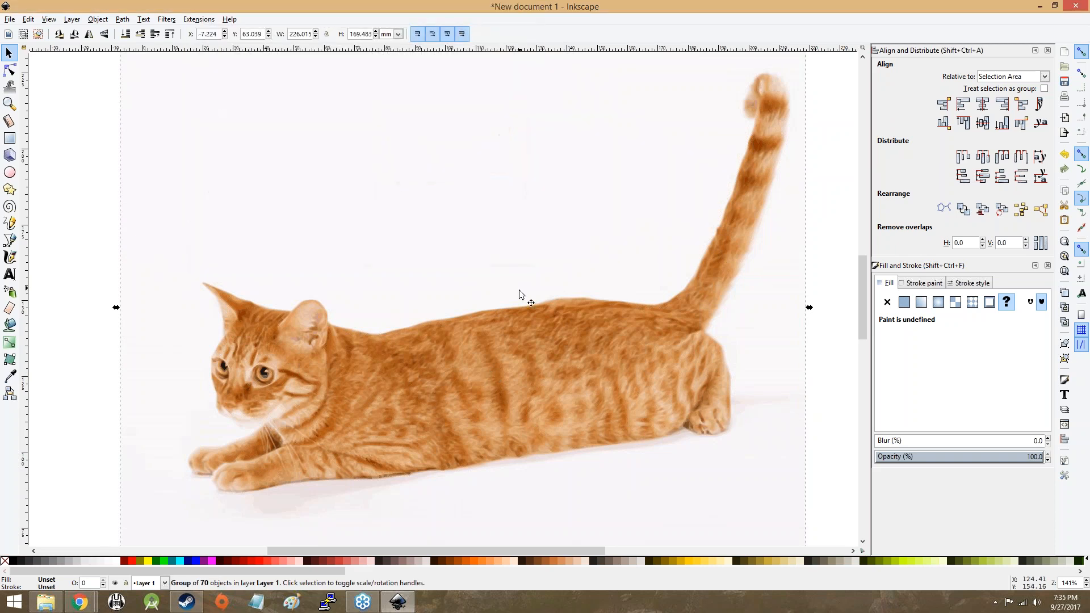
{"action": "scroll", "coordinate": [516, 290], "scroll_direction": "down", "scroll_amount": 3}
{"action": "scroll", "coordinate": [517, 289], "scroll_direction": "up", "scroll_amount": 5}
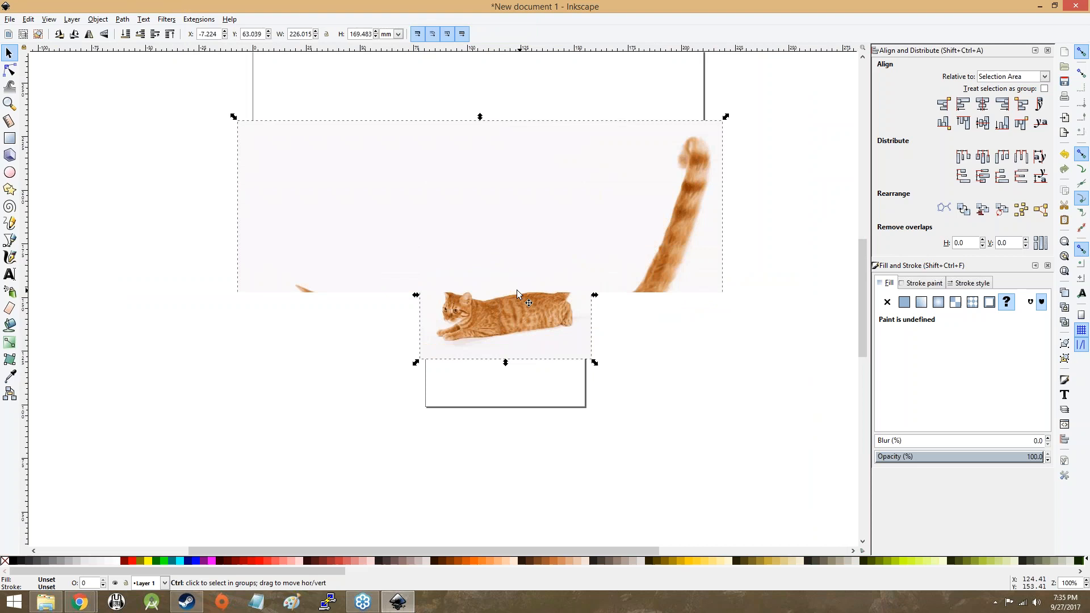
{"action": "scroll", "coordinate": [517, 294], "scroll_direction": "down", "scroll_amount": 4}
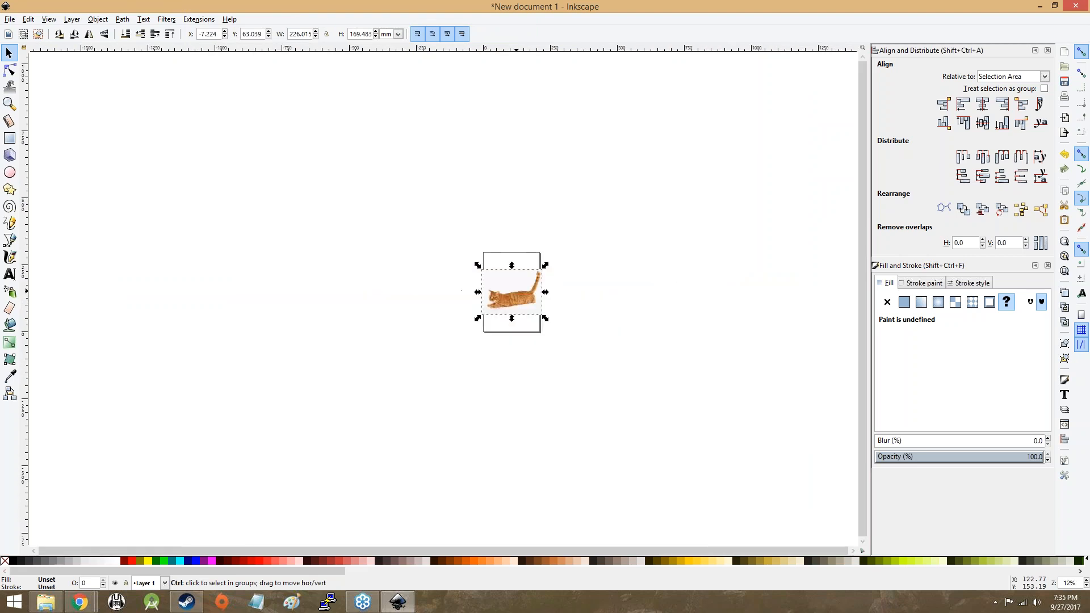
{"action": "scroll", "coordinate": [516, 294], "scroll_direction": "up", "scroll_amount": 12}
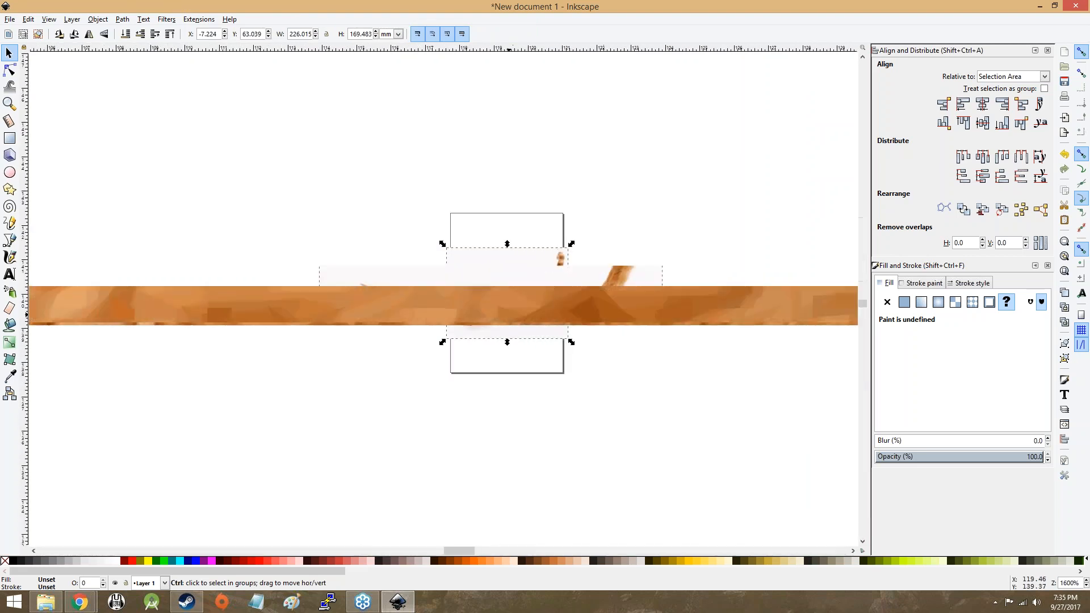
{"action": "scroll", "coordinate": [509, 314], "scroll_direction": "down", "scroll_amount": 2}
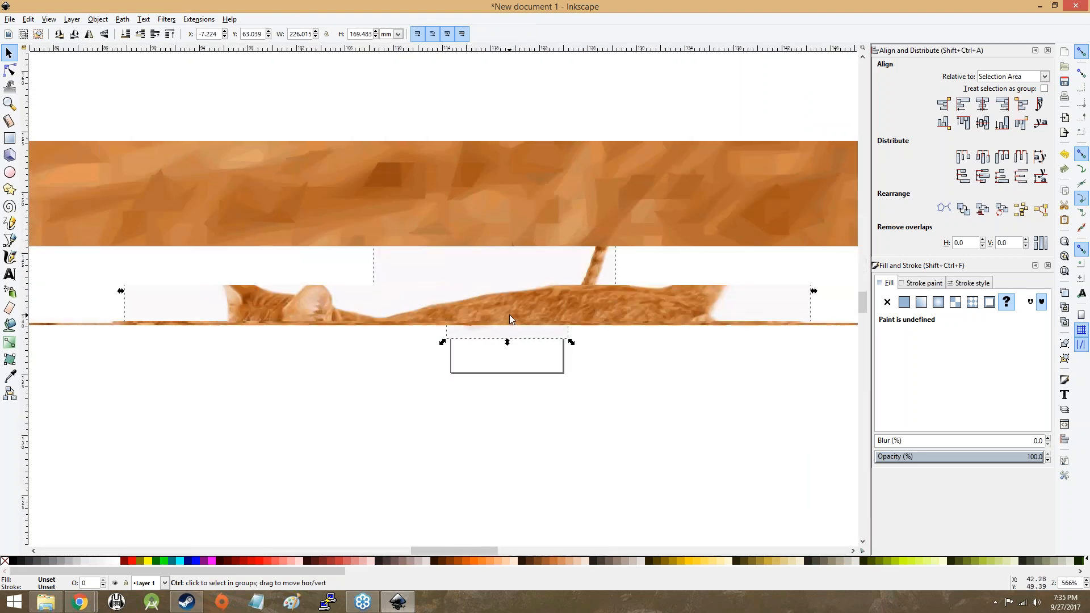
{"action": "scroll", "coordinate": [494, 284], "scroll_direction": "down", "scroll_amount": 4}
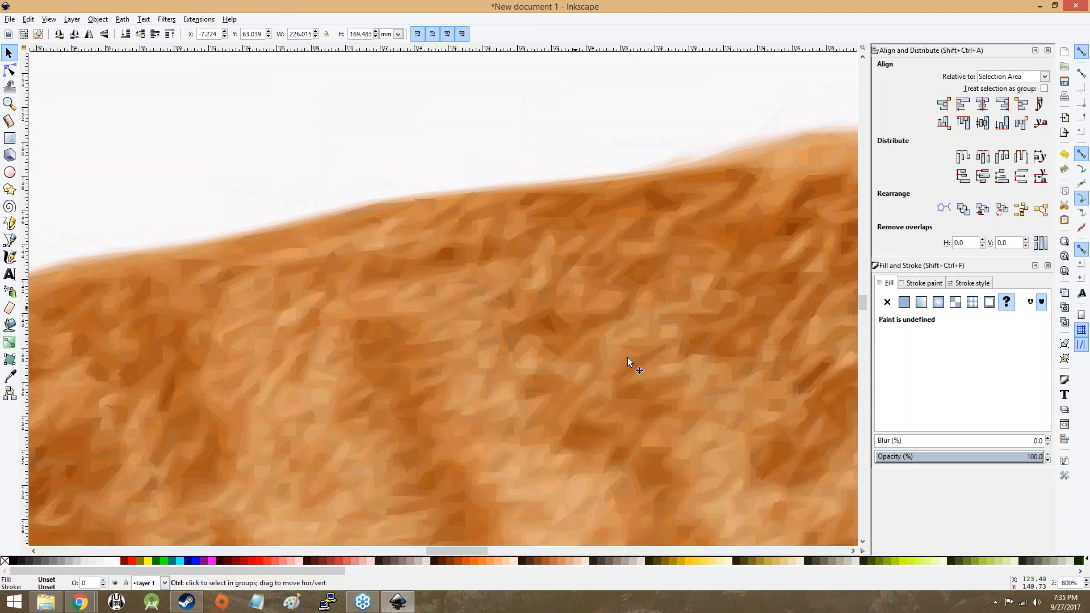
{"action": "scroll", "coordinate": [485, 339], "scroll_direction": "up", "scroll_amount": 1}
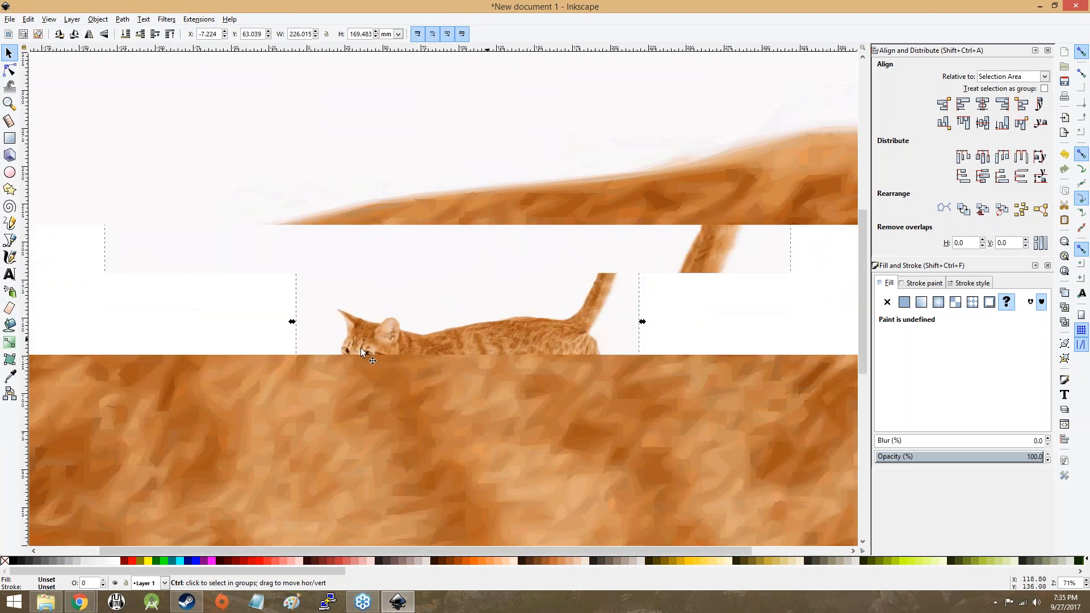
{"action": "scroll", "coordinate": [482, 316], "scroll_direction": "up", "scroll_amount": 3}
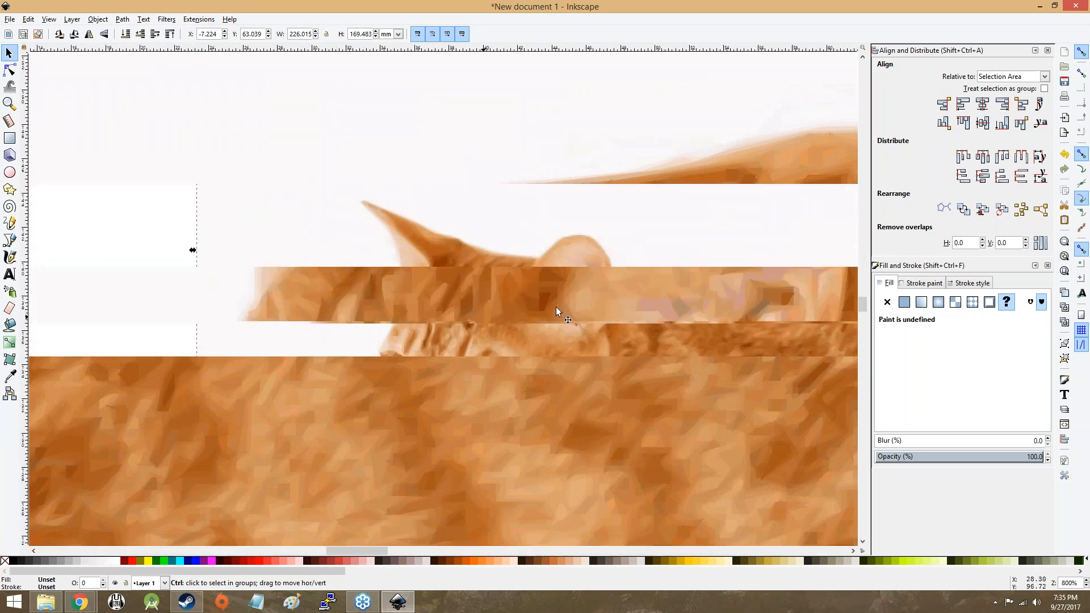
{"action": "scroll", "coordinate": [569, 297], "scroll_direction": "down", "scroll_amount": 1}
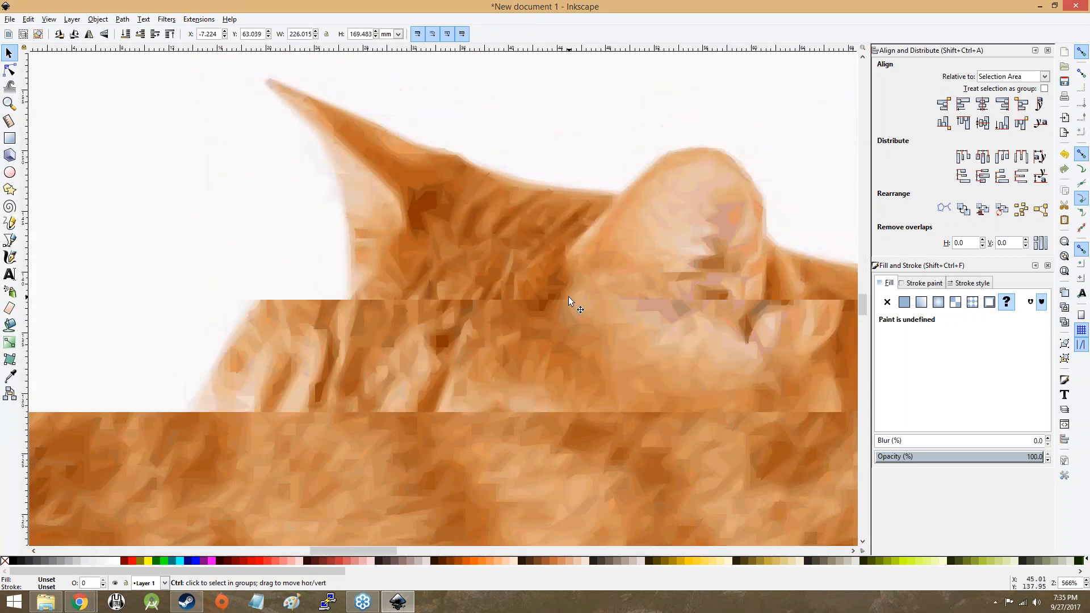
{"action": "scroll", "coordinate": [567, 297], "scroll_direction": "down", "scroll_amount": 5}
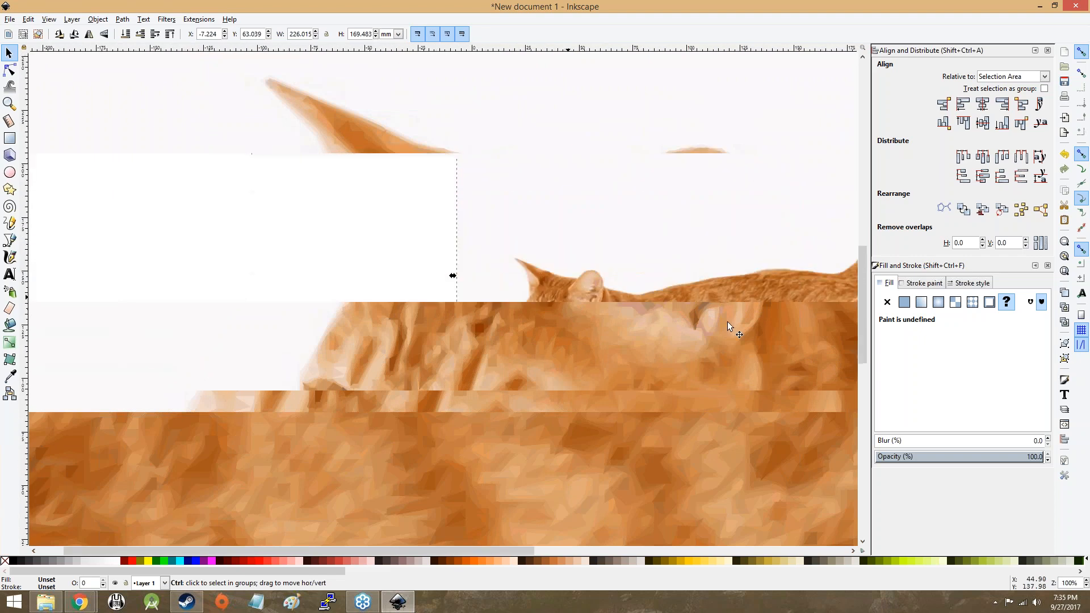
- Clear the original photo from beneath the 70-scan trace and ungroup the trace into its separate paths
{"action": "left_click_drag", "start_coordinate": [727, 322], "coordinate": [480, 310]}
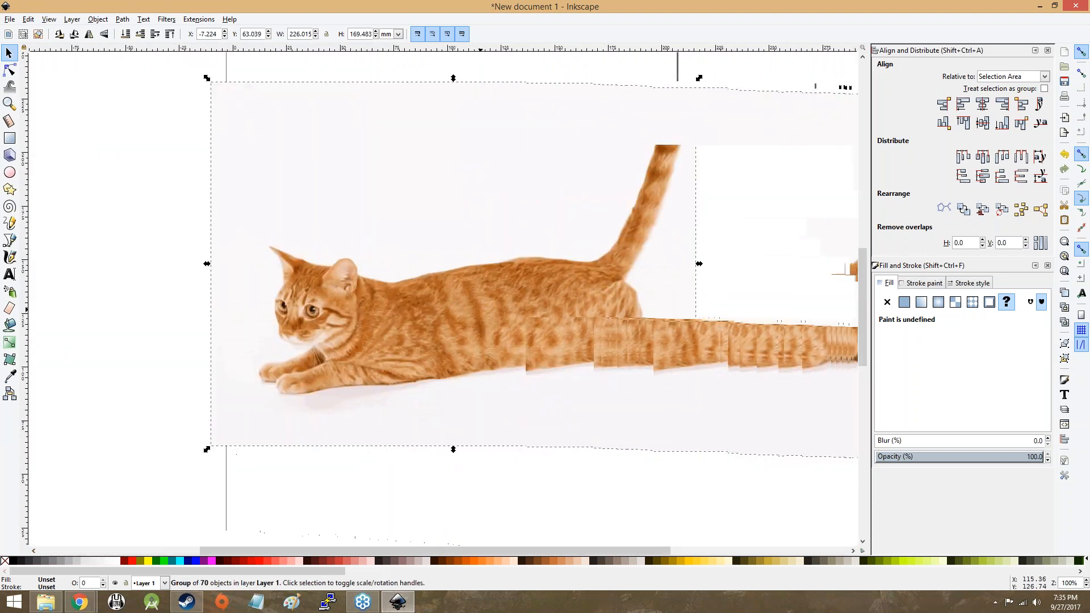
{"action": "left_click_drag", "start_coordinate": [621, 306], "coordinate": [703, 303]}
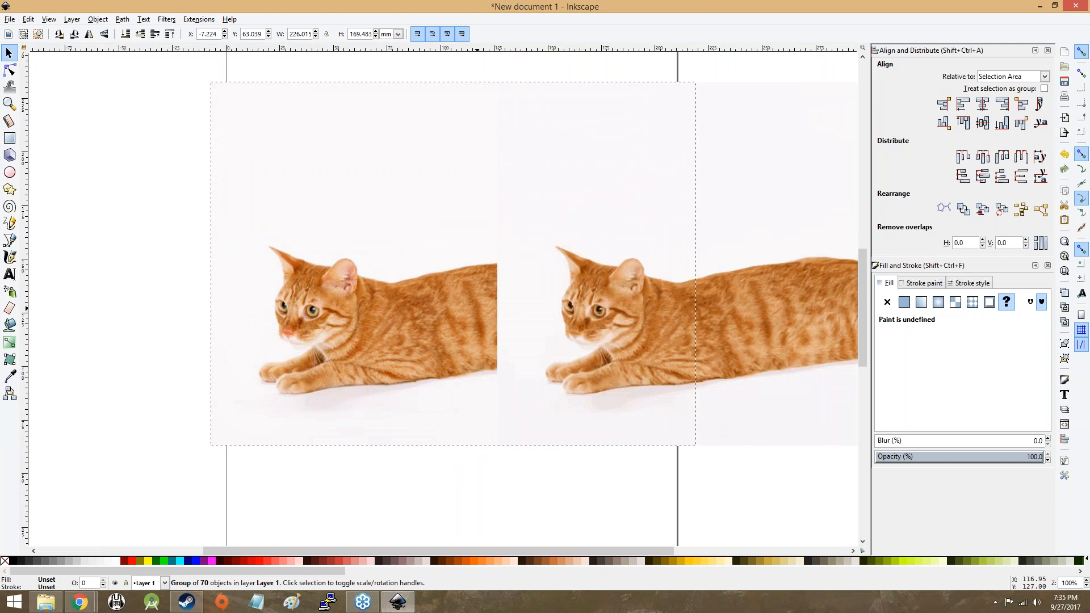
{"action": "left_click", "coordinate": [492, 327]}
{"action": "mouse_move", "coordinate": [405, 323]}
{"action": "left_mouse_down"}
{"action": "mouse_move", "coordinate": [332, 314]}
{"action": "mouse_move", "coordinate": [352, 316]}
{"action": "left_mouse_up"}
{"action": "right_click", "coordinate": [352, 316]}
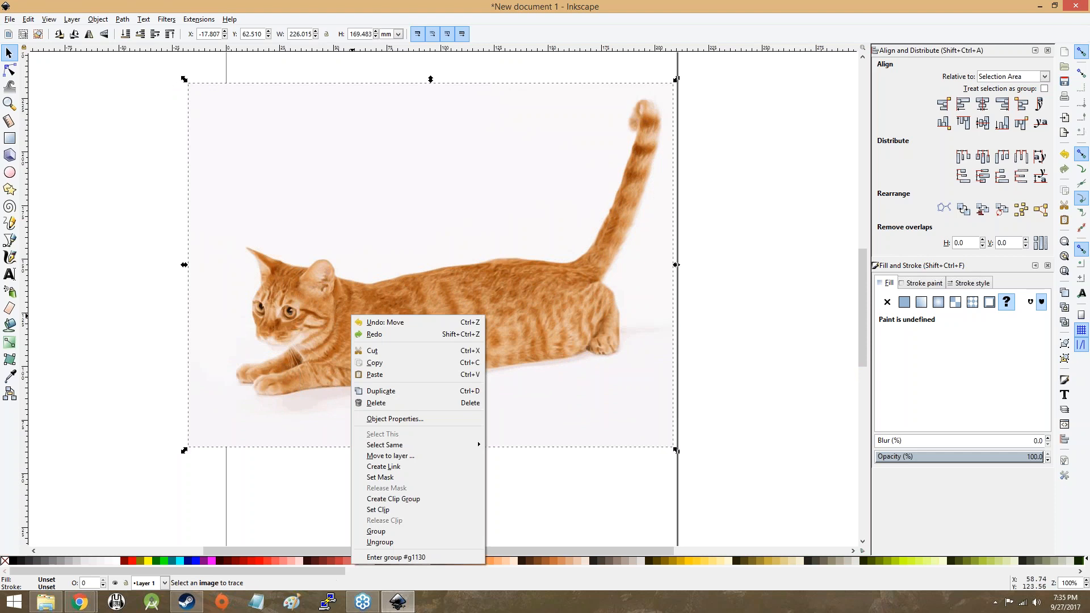
{"action": "left_click", "coordinate": [404, 542]}
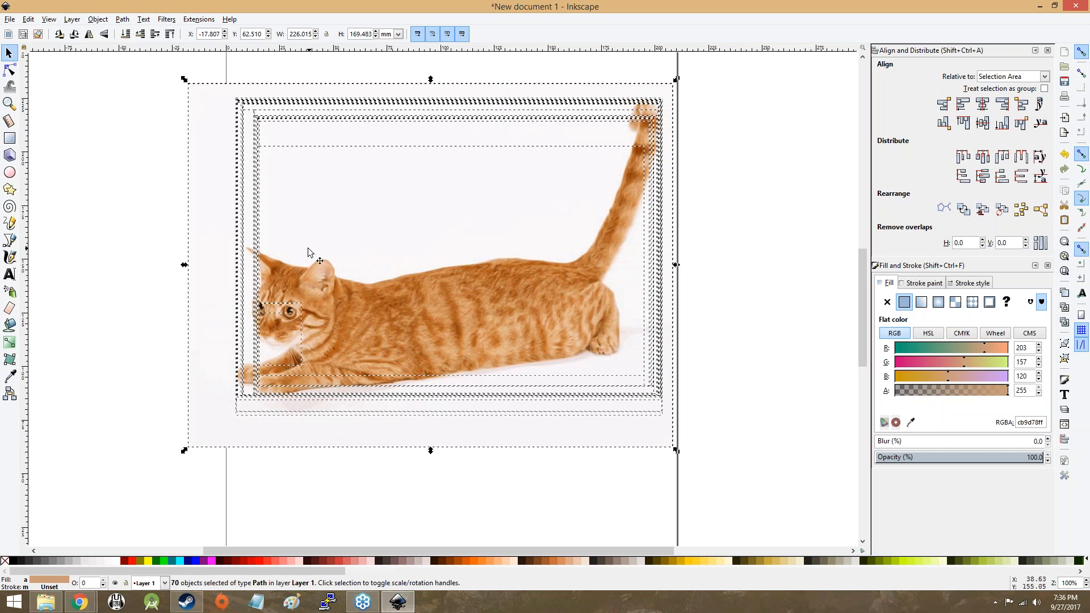
- Deselect the ungrouped paths and delete the large near-white background paths around the cat one by one
{"action": "left_click", "coordinate": [231, 213]}
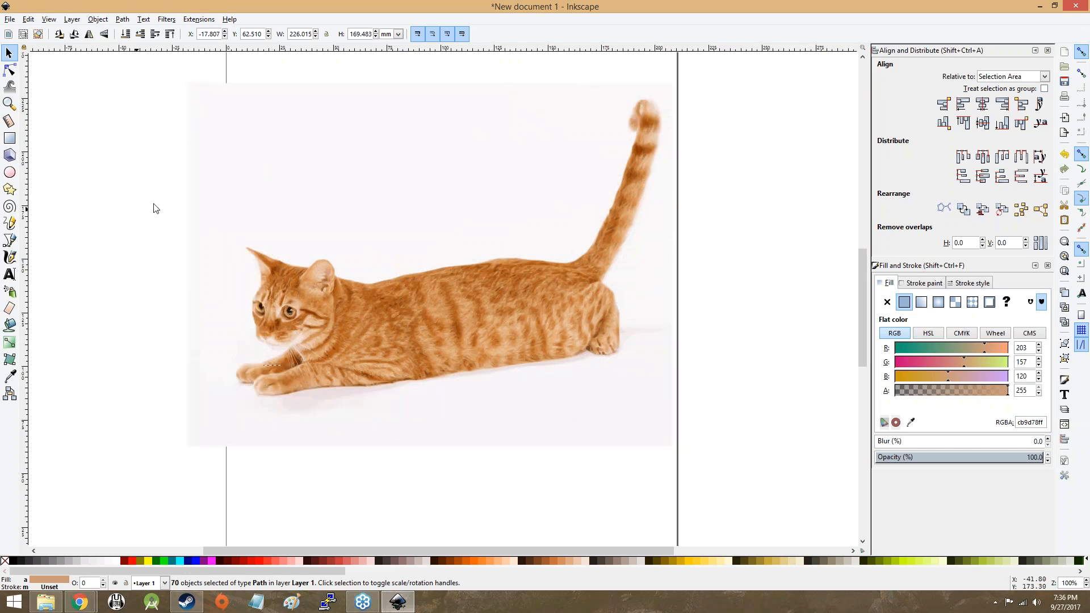
{"action": "key", "text": "Delete"}
{"action": "left_click", "coordinate": [229, 205]}
{"action": "key", "text": "Delete"}
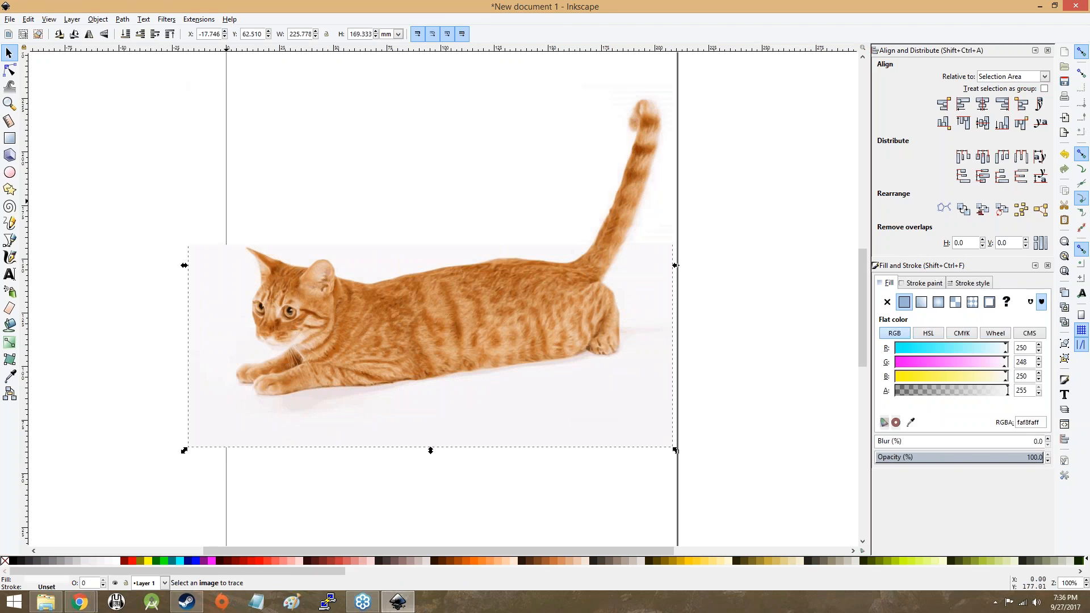
{"action": "key", "text": "Delete"}
{"action": "left_click", "coordinate": [206, 397]}
{"action": "key", "text": "Delete"}
{"action": "left_click", "coordinate": [206, 409]}
{"action": "key", "text": "Delete"}
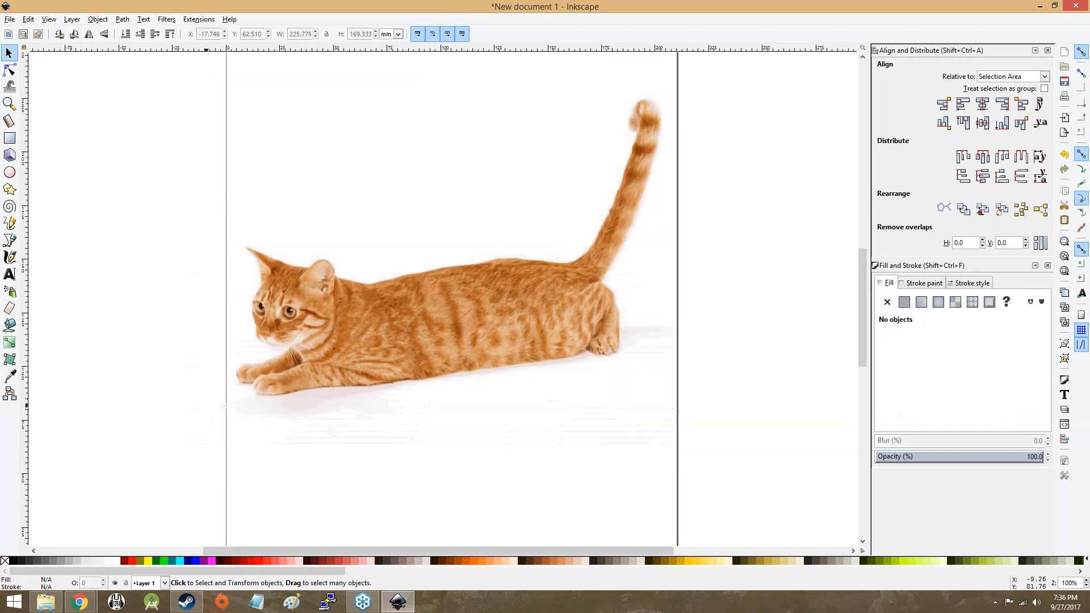
- Delete the pale shadow and leftover background paths beneath the cat's paws and belly, leaving only the cat
{"action": "left_click", "coordinate": [248, 413]}
{"action": "key", "text": "Delete"}
{"action": "left_click", "coordinate": [293, 407]}
{"action": "key", "text": "Delete"}
{"action": "left_click", "coordinate": [297, 402]}
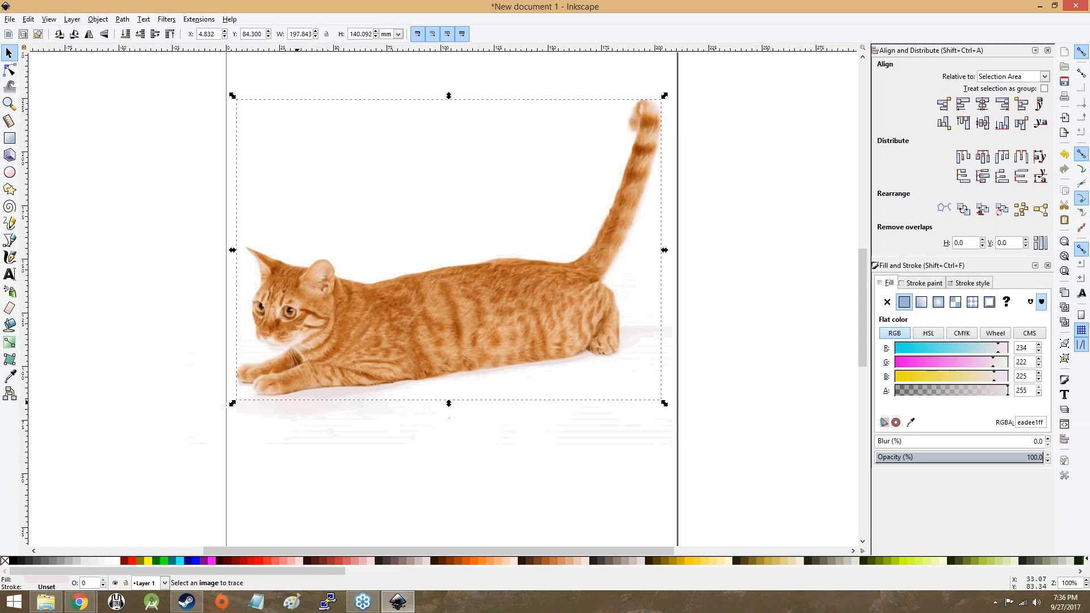
{"action": "key", "text": "Delete"}
{"action": "left_click", "coordinate": [300, 402]}
{"action": "key", "text": "Delete"}
{"action": "left_click", "coordinate": [302, 400]}
{"action": "key", "text": "Delete"}
{"action": "left_click", "coordinate": [303, 400]}
{"action": "key", "text": "Delete"}
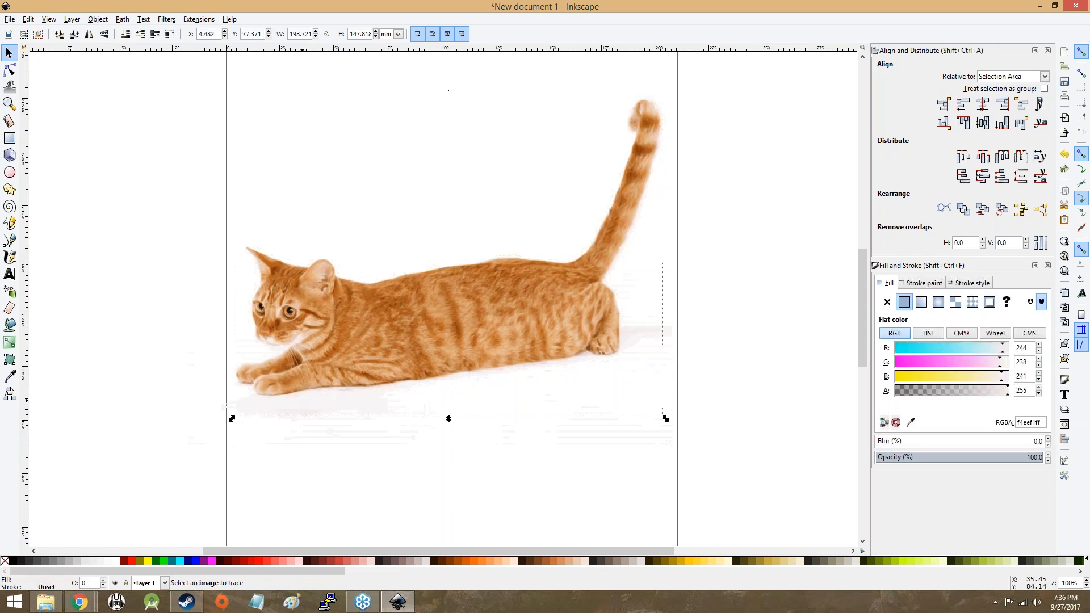
{"action": "left_click", "coordinate": [310, 400]}
{"action": "key", "text": "Delete"}
{"action": "left_click", "coordinate": [310, 400]}
{"action": "key", "text": "Delete"}
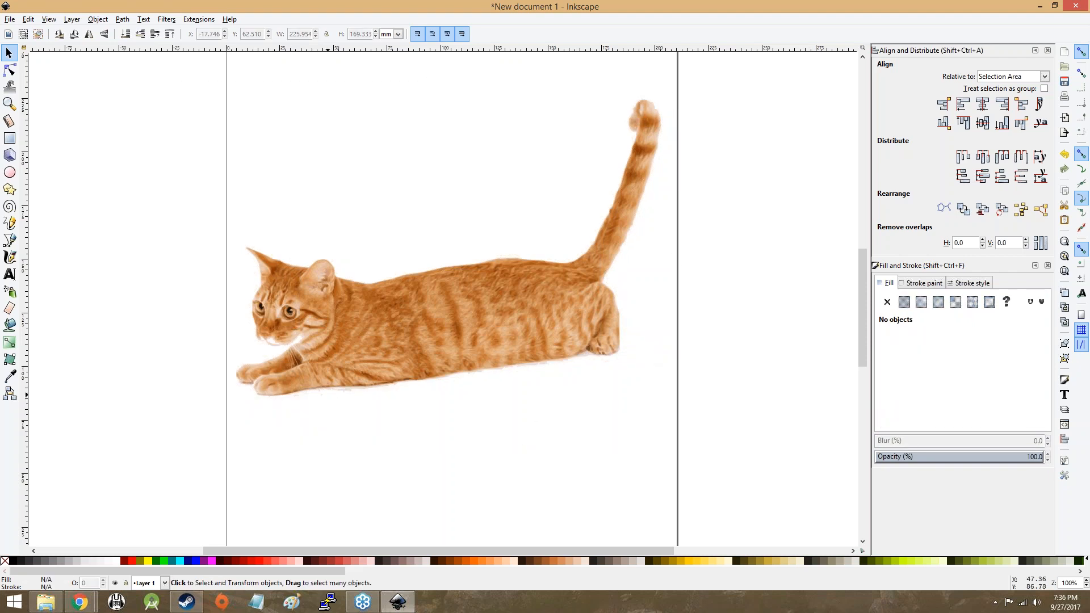
{"action": "left_click", "coordinate": [349, 398]}
{"action": "key", "text": "Delete"}
- Move the topmost brown stripe paths off the cat one at a time onto empty canvas around the page
{"action": "scroll", "coordinate": [383, 346], "scroll_direction": "down", "scroll_amount": 2}
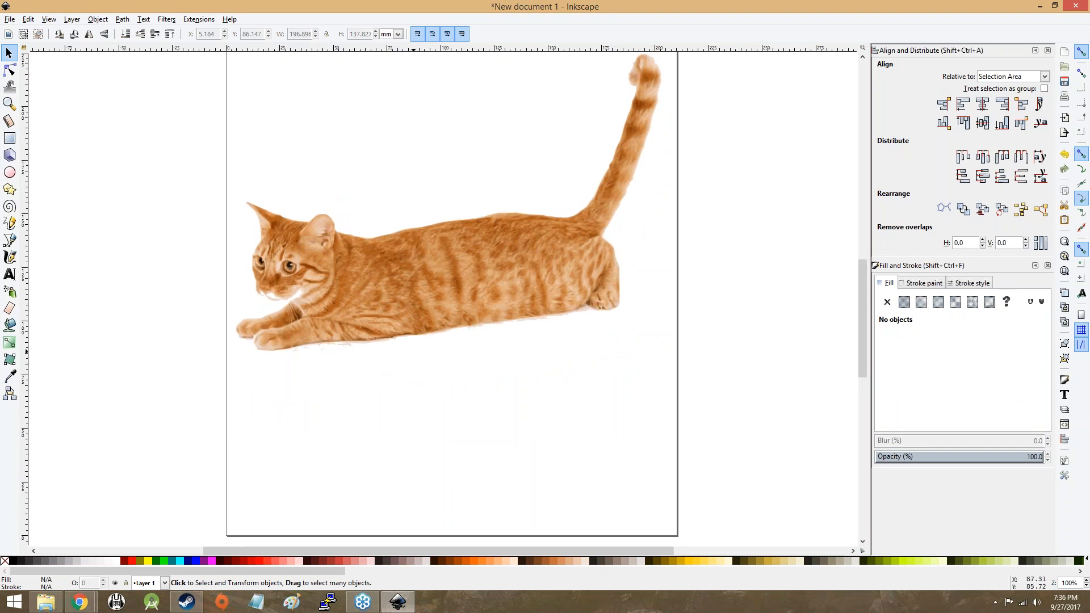
{"action": "scroll", "coordinate": [442, 295], "scroll_direction": "up", "scroll_amount": 1}
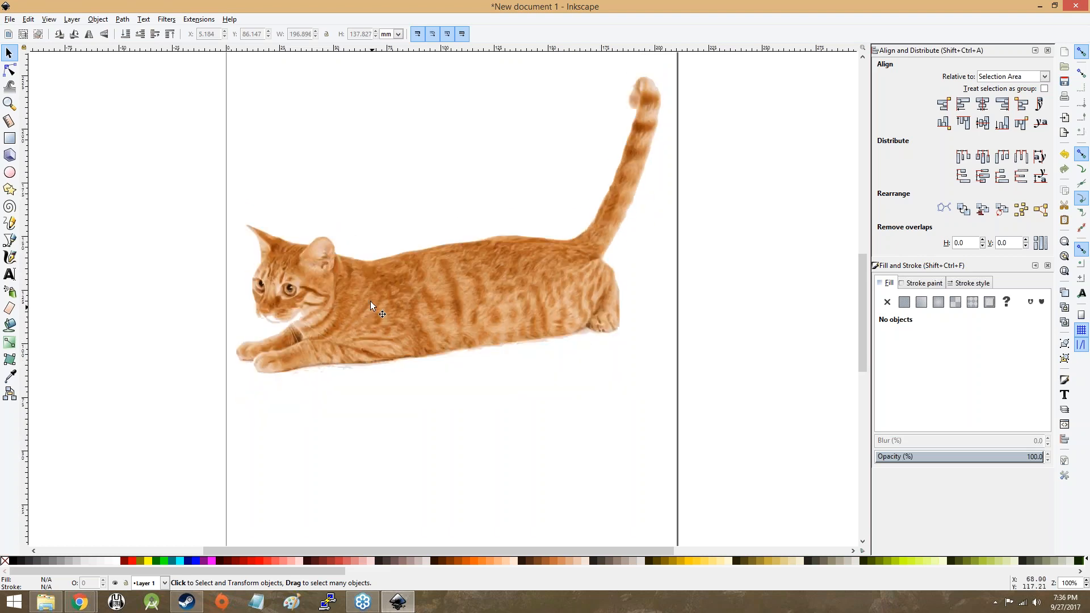
{"action": "mouse_move", "coordinate": [341, 297]}
{"action": "left_mouse_down"}
{"action": "mouse_move", "coordinate": [612, 307]}
{"action": "mouse_move", "coordinate": [583, 428]}
{"action": "mouse_move", "coordinate": [506, 476]}
{"action": "left_mouse_up"}
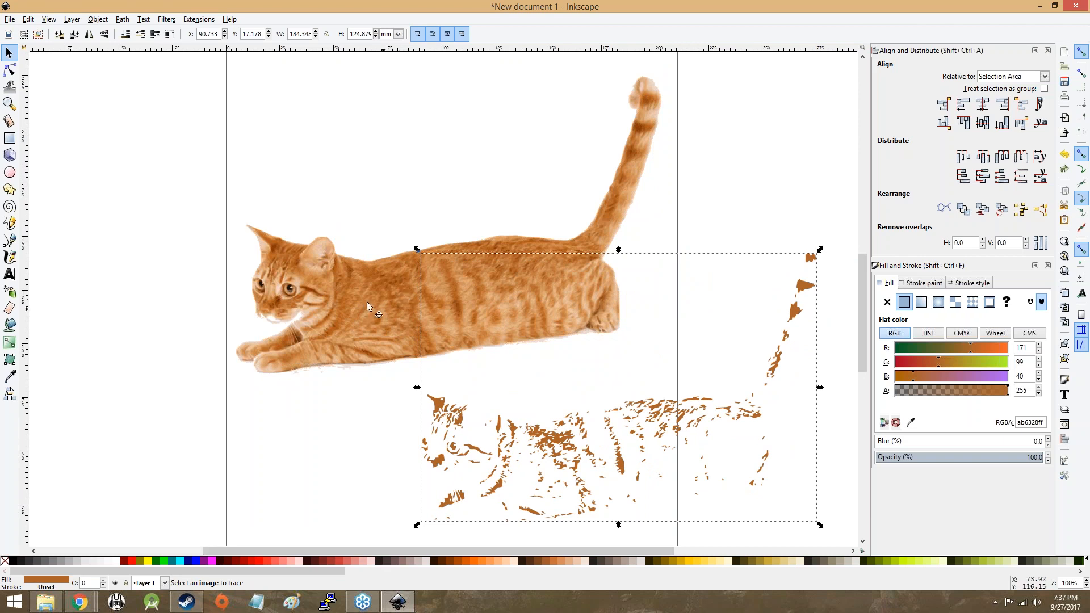
{"action": "mouse_move", "coordinate": [364, 300]}
{"action": "left_mouse_down"}
{"action": "mouse_move", "coordinate": [369, 203]}
{"action": "mouse_move", "coordinate": [195, 121]}
{"action": "mouse_move", "coordinate": [124, 112]}
{"action": "left_mouse_up"}
{"action": "scroll", "coordinate": [324, 243], "scroll_direction": "down", "scroll_amount": 3}
{"action": "scroll", "coordinate": [324, 243], "scroll_direction": "up", "scroll_amount": 3}
{"action": "scroll", "coordinate": [324, 243], "scroll_direction": "down", "scroll_amount": 2}
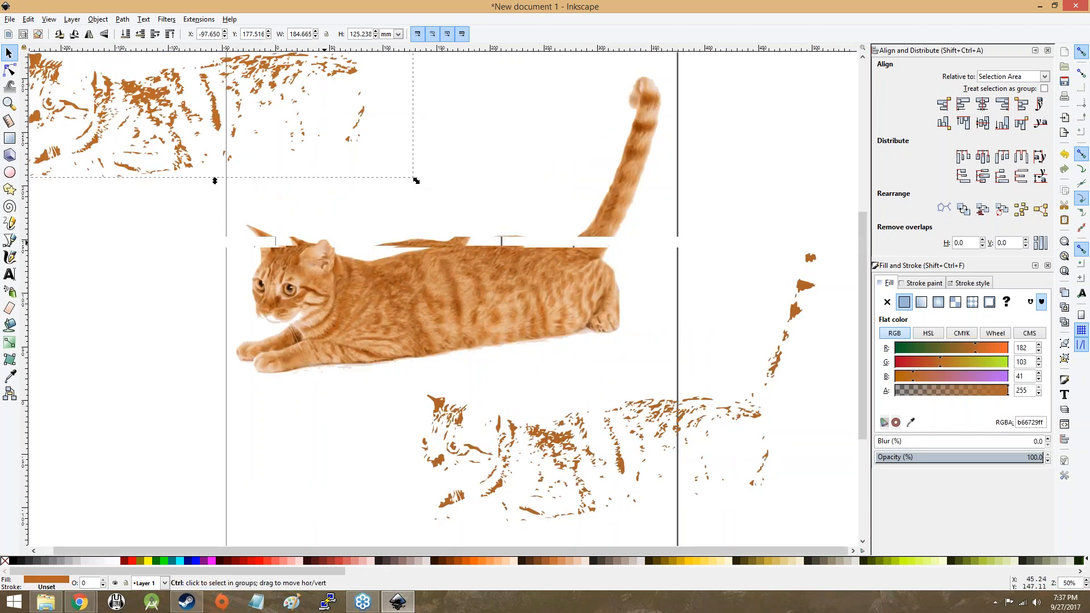
{"action": "scroll", "coordinate": [388, 251], "scroll_direction": "up", "scroll_amount": 1}
{"action": "scroll", "coordinate": [404, 279], "scroll_direction": "down", "scroll_amount": 1}
{"action": "mouse_move", "coordinate": [396, 279]}
{"action": "left_mouse_down"}
{"action": "mouse_move", "coordinate": [596, 195]}
{"action": "mouse_move", "coordinate": [671, 181]}
{"action": "left_mouse_up"}
{"action": "mouse_move", "coordinate": [382, 282]}
{"action": "left_mouse_down"}
{"action": "mouse_move", "coordinate": [125, 405]}
{"action": "mouse_move", "coordinate": [658, 415]}
{"action": "mouse_move", "coordinate": [249, 256]}
{"action": "mouse_move", "coordinate": [159, 280]}
{"action": "mouse_move", "coordinate": [370, 269]}
{"action": "mouse_move", "coordinate": [453, 133]}
{"action": "left_mouse_up"}
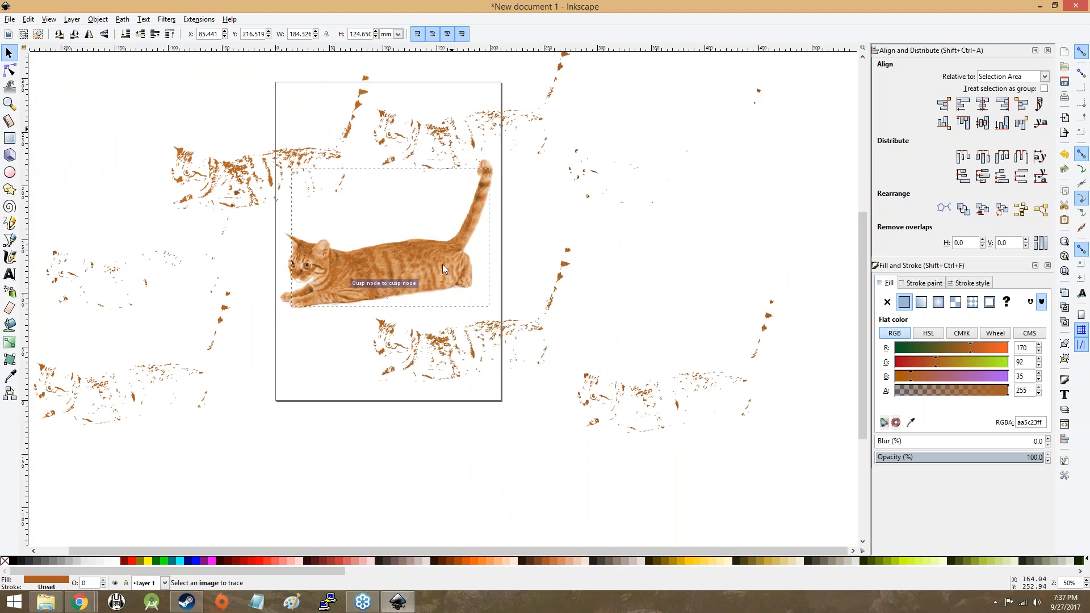
{"action": "left_click", "coordinate": [371, 268]}
{"action": "mouse_move", "coordinate": [369, 270]}
{"action": "left_mouse_down"}
{"action": "mouse_move", "coordinate": [665, 265]}
{"action": "mouse_move", "coordinate": [355, 423]}
{"action": "mouse_move", "coordinate": [349, 455]}
{"action": "left_mouse_up"}
{"action": "left_click_drag", "start_coordinate": [355, 298], "coordinate": [157, 202]}
{"action": "left_click_drag", "start_coordinate": [102, 149], "coordinate": [103, 150]}
{"action": "mouse_move", "coordinate": [362, 277]}
{"action": "left_mouse_down"}
{"action": "mouse_move", "coordinate": [466, 288]}
{"action": "mouse_move", "coordinate": [607, 498]}
{"action": "mouse_move", "coordinate": [607, 515]}
{"action": "mouse_move", "coordinate": [332, 297]}
{"action": "mouse_move", "coordinate": [162, 496]}
{"action": "mouse_move", "coordinate": [494, 487]}
{"action": "mouse_move", "coordinate": [502, 500]}
{"action": "mouse_move", "coordinate": [206, 191]}
{"action": "mouse_move", "coordinate": [165, 133]}
{"action": "left_mouse_up"}
{"action": "mouse_move", "coordinate": [322, 267]}
{"action": "left_mouse_down"}
{"action": "mouse_move", "coordinate": [613, 250]}
{"action": "mouse_move", "coordinate": [659, 173]}
{"action": "left_mouse_up"}
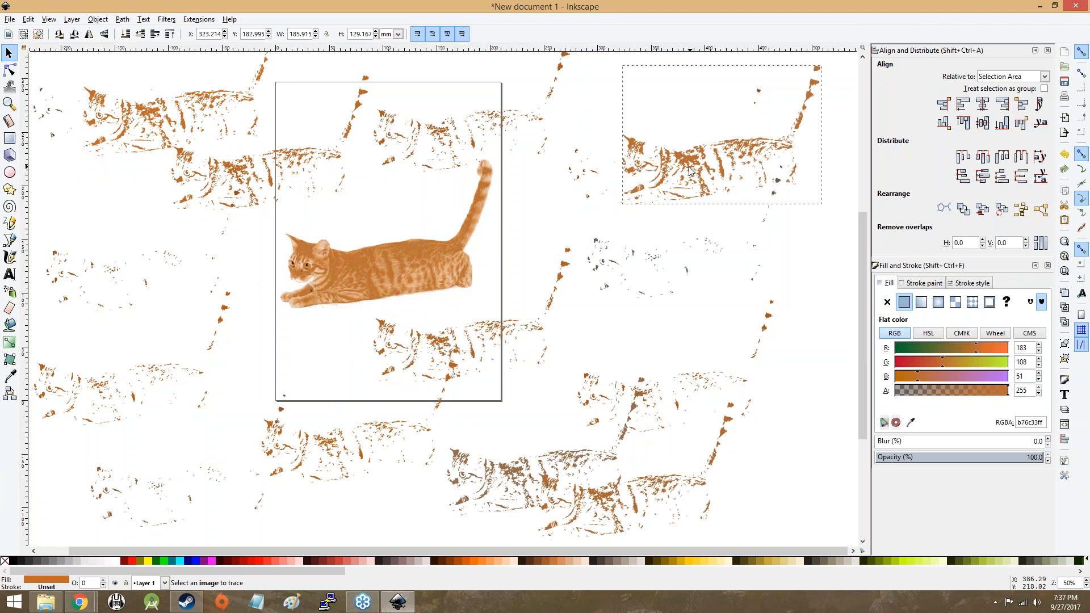
- Move the remaining striped brown, orange and pink paths off the cat one at a time onto the canvas around the page
{"action": "mouse_move", "coordinate": [489, 268]}
{"action": "left_mouse_down"}
{"action": "mouse_move", "coordinate": [141, 309]}
{"action": "mouse_move", "coordinate": [126, 361]}
{"action": "left_mouse_up"}
{"action": "left_click_drag", "start_coordinate": [346, 250], "coordinate": [127, 175]}
{"action": "left_click_drag", "start_coordinate": [372, 334], "coordinate": [397, 182]}
{"action": "left_click_drag", "start_coordinate": [664, 267], "coordinate": [664, 269]}
{"action": "mouse_move", "coordinate": [368, 275]}
{"action": "left_mouse_down"}
{"action": "mouse_move", "coordinate": [591, 417]}
{"action": "mouse_move", "coordinate": [290, 382]}
{"action": "mouse_move", "coordinate": [195, 445]}
{"action": "left_mouse_up"}
{"action": "mouse_move", "coordinate": [346, 258]}
{"action": "left_mouse_down"}
{"action": "mouse_move", "coordinate": [109, 286]}
{"action": "mouse_move", "coordinate": [306, 224]}
{"action": "mouse_move", "coordinate": [146, 116]}
{"action": "mouse_move", "coordinate": [578, 197]}
{"action": "mouse_move", "coordinate": [640, 145]}
{"action": "left_mouse_up"}
{"action": "mouse_move", "coordinate": [370, 276]}
{"action": "left_mouse_down"}
{"action": "mouse_move", "coordinate": [689, 302]}
{"action": "mouse_move", "coordinate": [522, 430]}
{"action": "mouse_move", "coordinate": [534, 432]}
{"action": "left_mouse_up"}
{"action": "left_click_drag", "start_coordinate": [377, 271], "coordinate": [85, 448]}
{"action": "mouse_move", "coordinate": [363, 253]}
{"action": "left_mouse_down"}
{"action": "mouse_move", "coordinate": [168, 139]}
{"action": "mouse_move", "coordinate": [182, 259]}
{"action": "mouse_move", "coordinate": [183, 222]}
{"action": "left_mouse_up"}
{"action": "mouse_move", "coordinate": [432, 244]}
{"action": "left_mouse_down"}
{"action": "mouse_move", "coordinate": [583, 212]}
{"action": "mouse_move", "coordinate": [721, 225]}
{"action": "left_mouse_up"}
{"action": "mouse_move", "coordinate": [405, 256]}
{"action": "left_mouse_down"}
{"action": "mouse_move", "coordinate": [709, 391]}
{"action": "mouse_move", "coordinate": [833, 466]}
{"action": "left_mouse_up"}
{"action": "mouse_move", "coordinate": [383, 270]}
{"action": "left_mouse_down"}
{"action": "mouse_move", "coordinate": [170, 534]}
{"action": "mouse_move", "coordinate": [154, 521]}
{"action": "left_mouse_up"}
{"action": "mouse_move", "coordinate": [349, 272]}
{"action": "left_mouse_down"}
{"action": "mouse_move", "coordinate": [187, 102]}
{"action": "mouse_move", "coordinate": [42, 82]}
{"action": "left_mouse_up"}
{"action": "mouse_move", "coordinate": [408, 266]}
{"action": "left_mouse_down"}
{"action": "mouse_move", "coordinate": [685, 87]}
{"action": "mouse_move", "coordinate": [659, 108]}
{"action": "mouse_move", "coordinate": [667, 355]}
{"action": "mouse_move", "coordinate": [733, 380]}
{"action": "mouse_move", "coordinate": [420, 298]}
{"action": "mouse_move", "coordinate": [552, 409]}
{"action": "mouse_move", "coordinate": [392, 515]}
{"action": "left_mouse_up"}
{"action": "mouse_move", "coordinate": [357, 284]}
{"action": "left_mouse_down"}
{"action": "mouse_move", "coordinate": [322, 322]}
{"action": "mouse_move", "coordinate": [97, 420]}
{"action": "mouse_move", "coordinate": [93, 481]}
{"action": "mouse_move", "coordinate": [73, 184]}
{"action": "mouse_move", "coordinate": [66, 212]}
{"action": "mouse_move", "coordinate": [312, 107]}
{"action": "mouse_move", "coordinate": [321, 66]}
{"action": "left_mouse_up"}
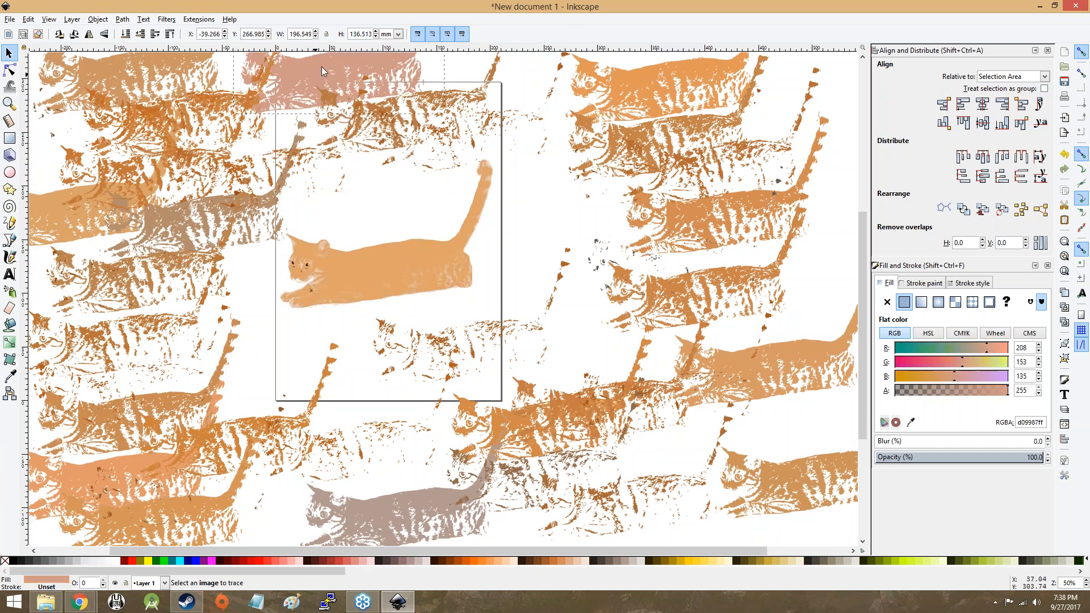
- Move the solid tan silhouette paths off the cat one by one to uncover the pale peach base shape
{"action": "mouse_move", "coordinate": [373, 278]}
{"action": "left_mouse_down"}
{"action": "mouse_move", "coordinate": [586, 141]}
{"action": "mouse_move", "coordinate": [612, 364]}
{"action": "mouse_move", "coordinate": [511, 438]}
{"action": "mouse_move", "coordinate": [533, 463]}
{"action": "mouse_move", "coordinate": [361, 322]}
{"action": "mouse_move", "coordinate": [327, 435]}
{"action": "mouse_move", "coordinate": [186, 322]}
{"action": "mouse_move", "coordinate": [120, 346]}
{"action": "mouse_move", "coordinate": [372, 171]}
{"action": "left_mouse_up"}
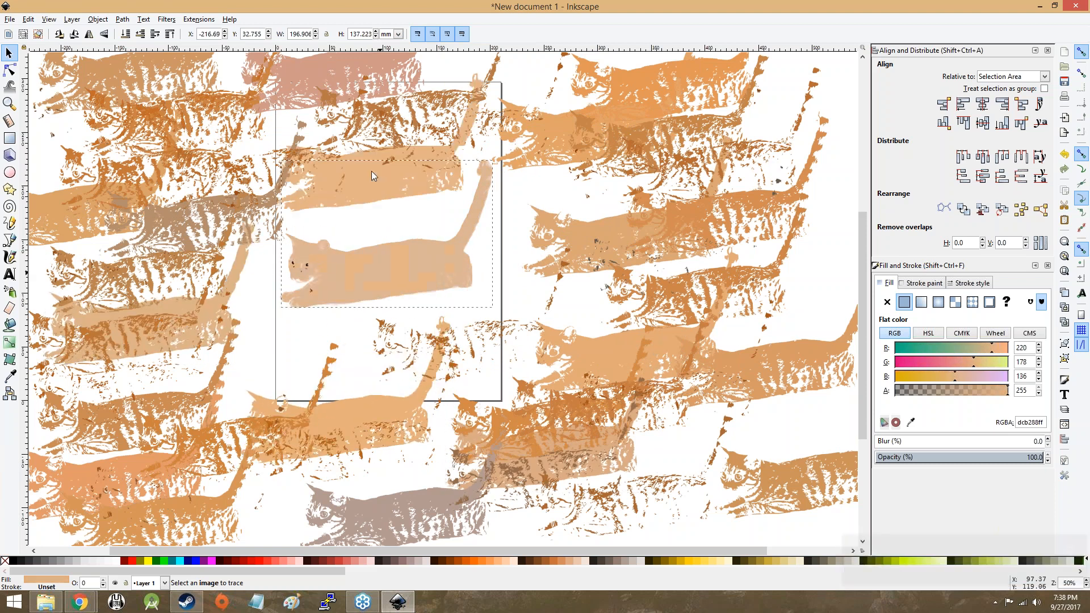
{"action": "left_click_drag", "start_coordinate": [382, 231], "coordinate": [594, 195]}
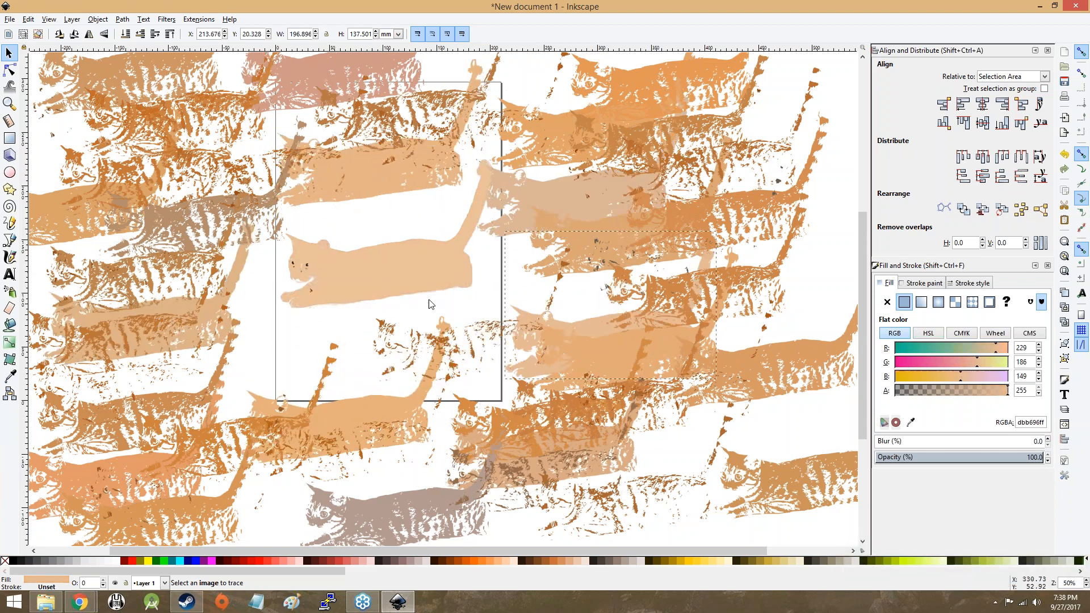
{"action": "mouse_move", "coordinate": [379, 291]}
{"action": "left_mouse_down"}
{"action": "mouse_move", "coordinate": [669, 420]}
{"action": "mouse_move", "coordinate": [754, 479]}
{"action": "left_mouse_up"}
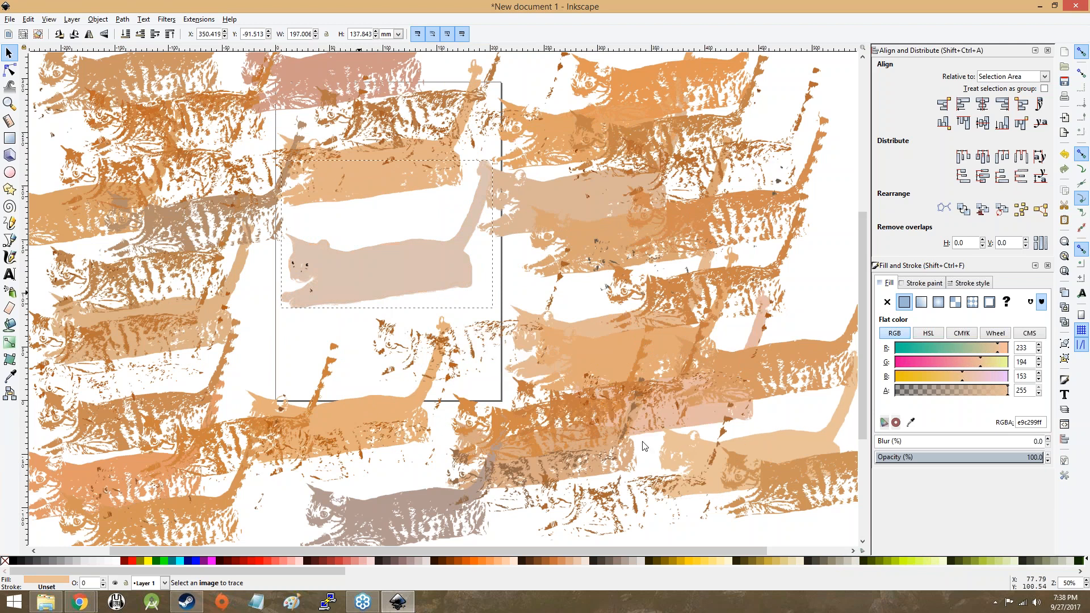
{"action": "mouse_move", "coordinate": [353, 277]}
{"action": "left_mouse_down"}
{"action": "mouse_move", "coordinate": [520, 368]}
{"action": "mouse_move", "coordinate": [597, 427]}
{"action": "mouse_move", "coordinate": [332, 532]}
{"action": "left_mouse_up"}
- Place the dark grey-brown marking path (625c51ff) back over the pale peach silhouette and adjust how the two line up
{"action": "mouse_move", "coordinate": [373, 277]}
{"action": "left_mouse_down"}
{"action": "mouse_move", "coordinate": [349, 338]}
{"action": "mouse_move", "coordinate": [375, 258]}
{"action": "mouse_move", "coordinate": [370, 269]}
{"action": "left_mouse_up"}
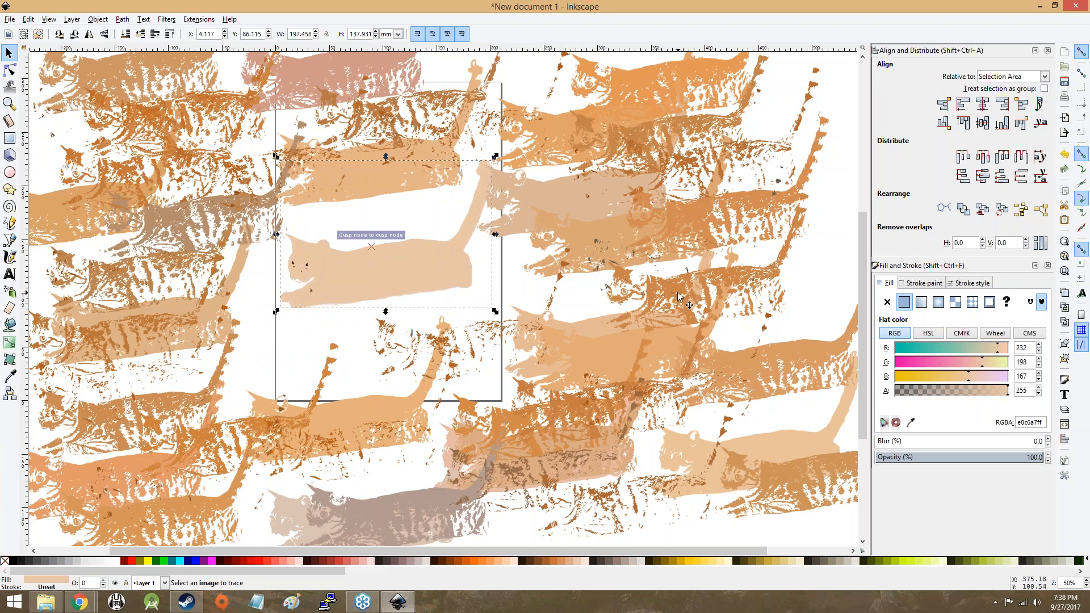
{"action": "left_click_drag", "start_coordinate": [452, 274], "coordinate": [371, 288]}
{"action": "scroll", "coordinate": [370, 288], "scroll_direction": "up", "scroll_amount": 4, "text": "ctrl"}
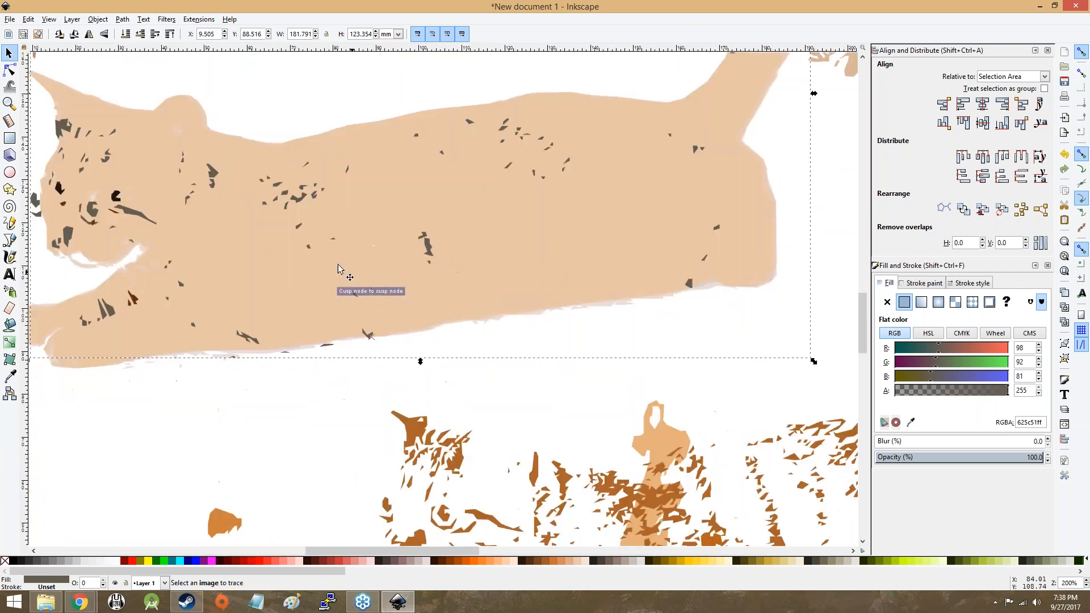
{"action": "left_click", "coordinate": [445, 261]}
{"action": "left_click_drag", "start_coordinate": [441, 287], "coordinate": [434, 288]}
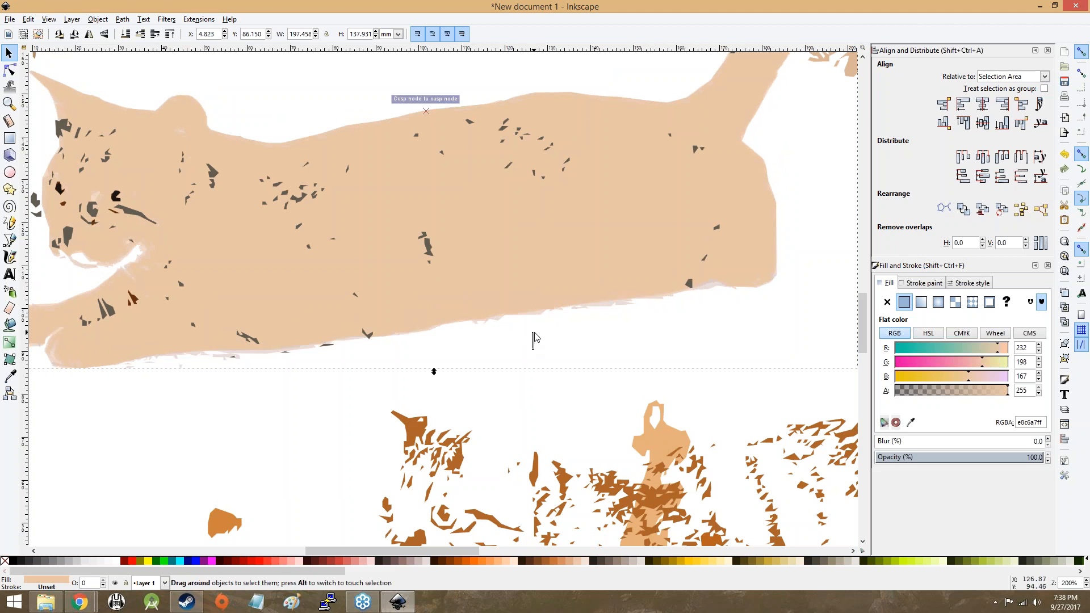
{"action": "left_click", "coordinate": [533, 344]}
{"action": "mouse_move", "coordinate": [147, 211]}
{"action": "left_mouse_down"}
{"action": "mouse_move", "coordinate": [168, 212]}
{"action": "mouse_move", "coordinate": [164, 204]}
{"action": "left_mouse_up"}
- Lay the mid-orange stripe path (ca844aff) over the peach silhouette
{"action": "scroll", "coordinate": [382, 208], "scroll_direction": "down", "scroll_amount": 4}
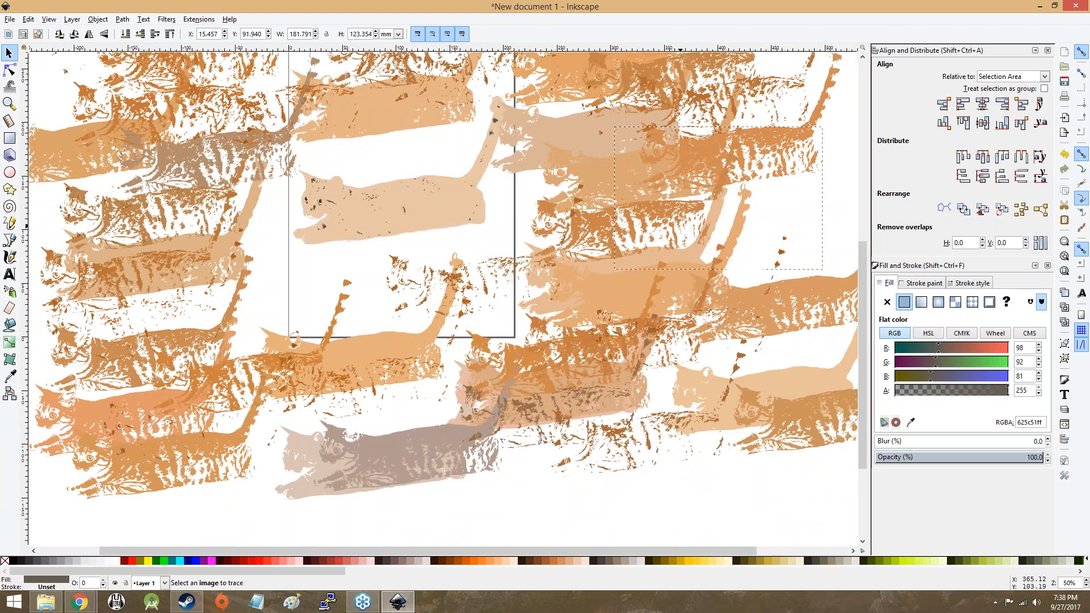
{"action": "left_click", "coordinate": [354, 202]}
{"action": "left_click_drag", "start_coordinate": [359, 202], "coordinate": [356, 199]}
- Delete the small near-black and dark brown detail paths around the cat's eyes and front leg
{"action": "scroll", "coordinate": [357, 200], "scroll_direction": "up", "scroll_amount": 3}
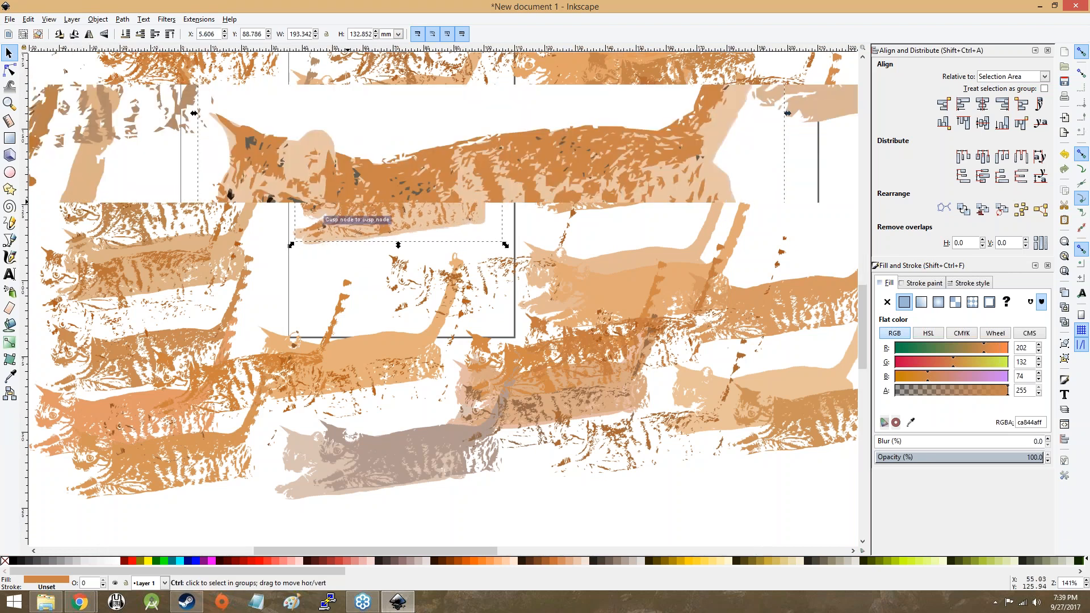
{"action": "left_click", "coordinate": [269, 205], "text": "ctrl"}
{"action": "left_click_drag", "start_coordinate": [268, 204], "coordinate": [270, 204]}
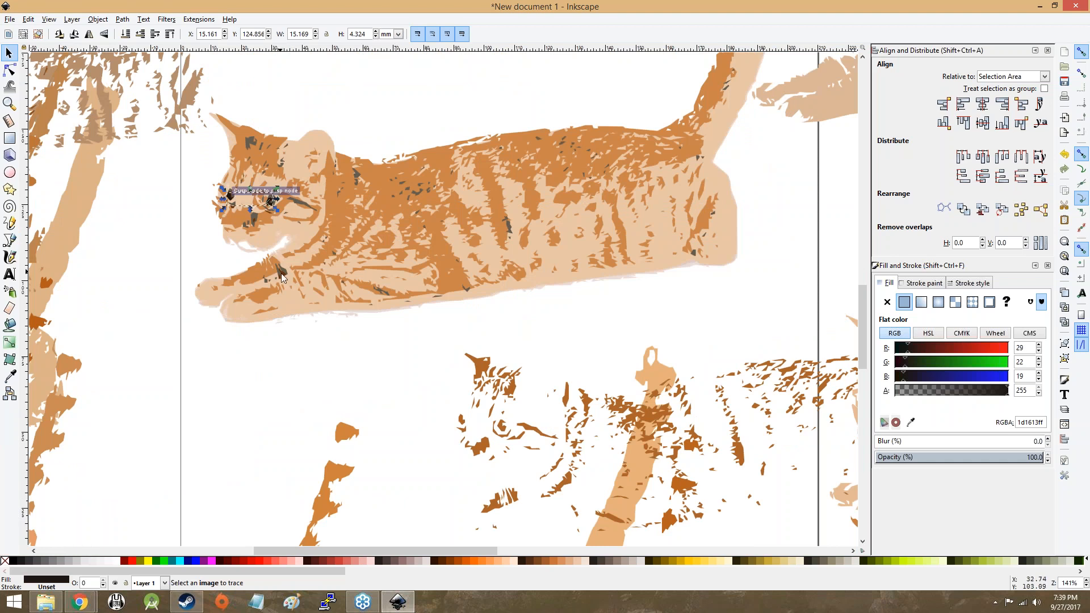
{"action": "left_click", "coordinate": [280, 268], "text": "ctrl"}
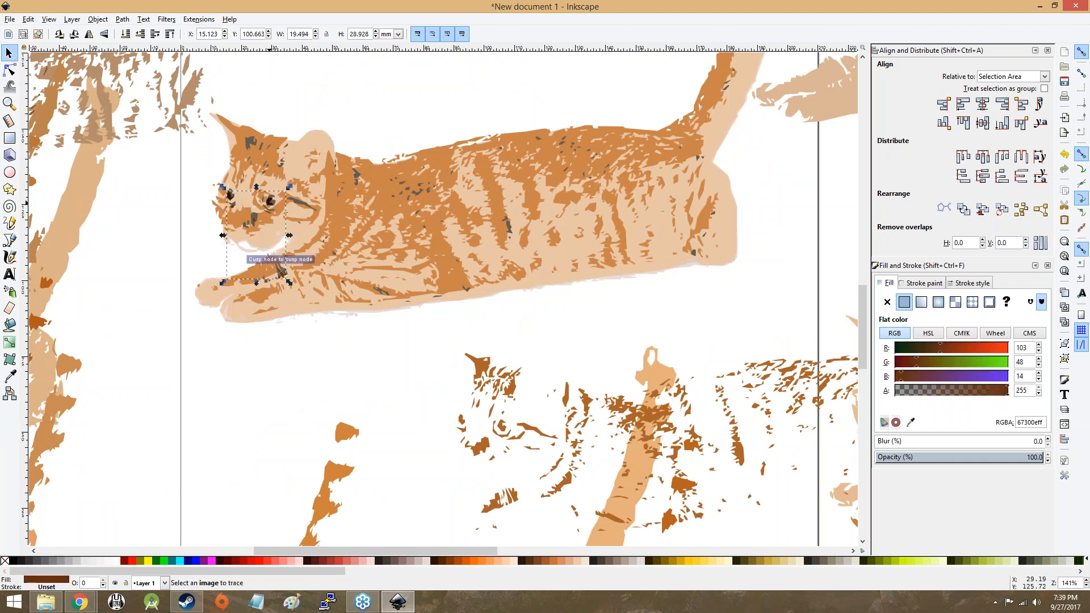
{"action": "left_click", "coordinate": [270, 203], "text": "ctrl"}
{"action": "left_click", "coordinate": [267, 202]}
{"action": "key", "text": "Delete"}
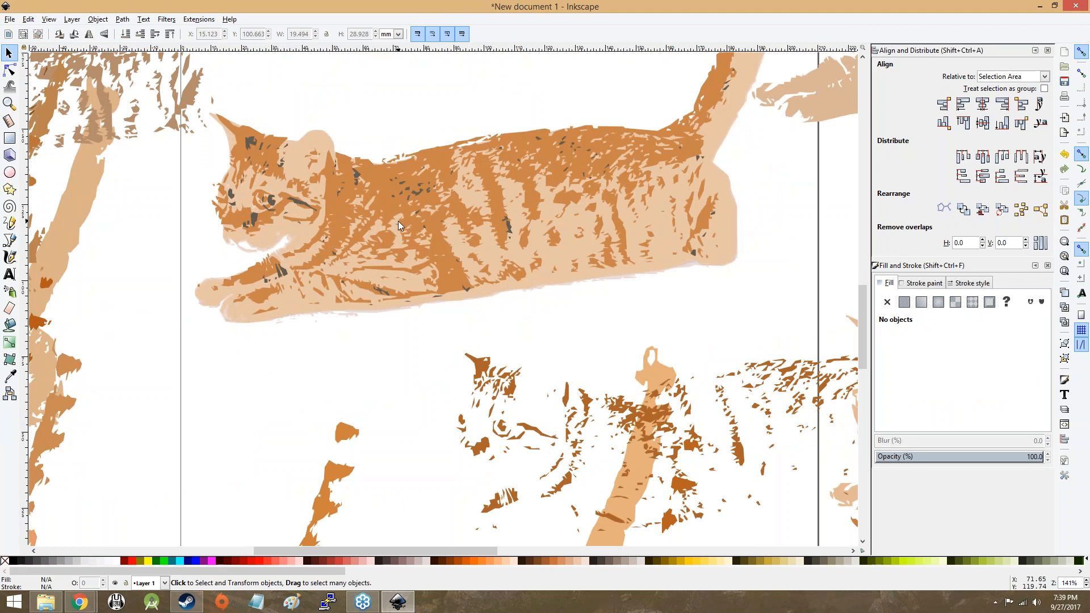
- Nudge the mid-orange stripe path and the dark grey-brown marking path until they line up on the cat's face and body
{"action": "left_click_drag", "start_coordinate": [282, 175], "coordinate": [286, 173]}
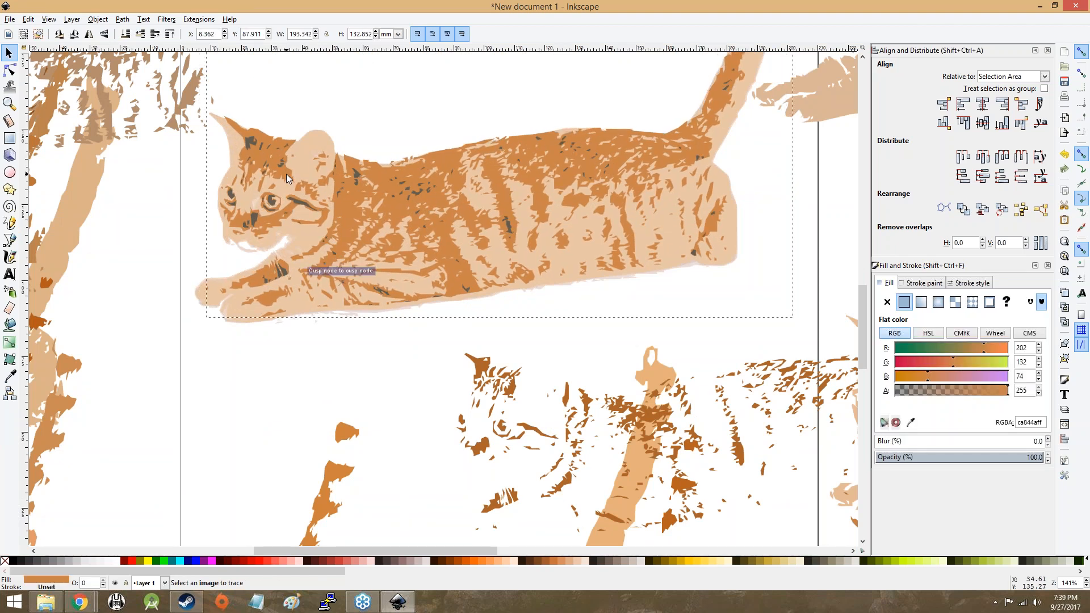
{"action": "left_click", "coordinate": [269, 200]}
{"action": "left_click_drag", "start_coordinate": [270, 203], "coordinate": [268, 202]}
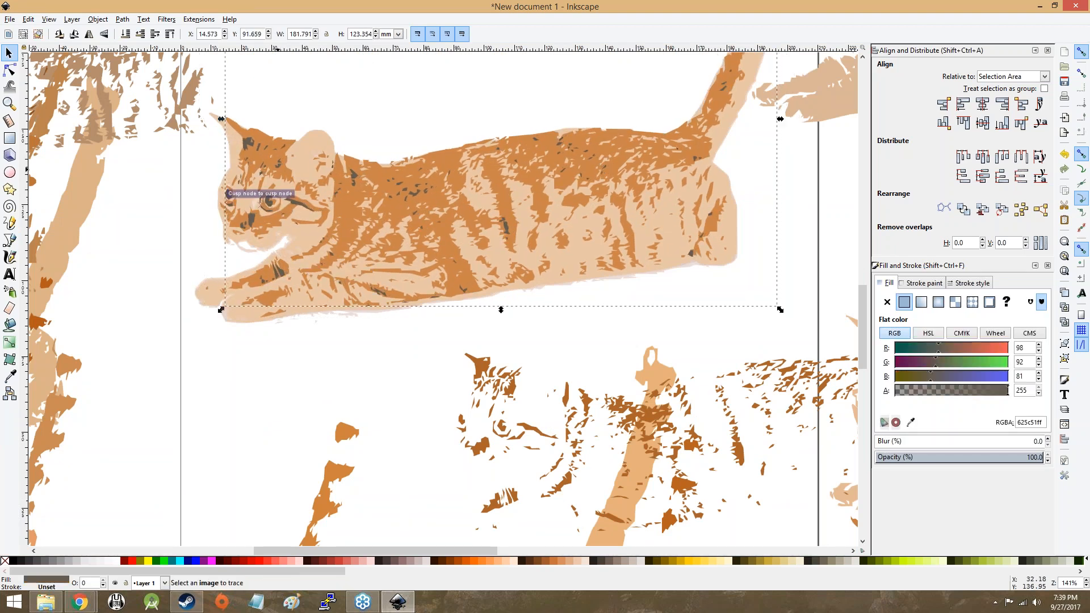
{"action": "left_click", "coordinate": [270, 157]}
{"action": "left_click_drag", "start_coordinate": [266, 156], "coordinate": [262, 157]}
- Set the c47739ff stripe path aside on empty canvas and lay the darker orange b66729ff stripe path over the cat
{"action": "scroll", "coordinate": [499, 327], "scroll_direction": "down", "scroll_amount": 3, "text": "ctrl"}
{"action": "scroll", "coordinate": [500, 327], "scroll_direction": "down", "scroll_amount": 2, "text": "ctrl"}
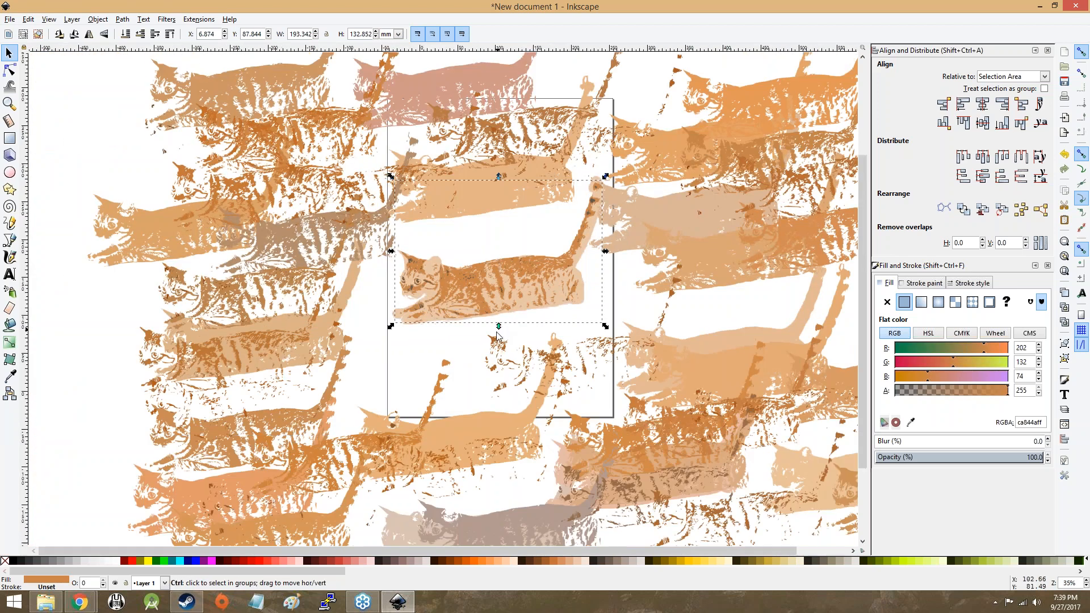
{"action": "scroll", "coordinate": [474, 358], "scroll_direction": "up", "scroll_amount": 2, "text": "ctrl"}
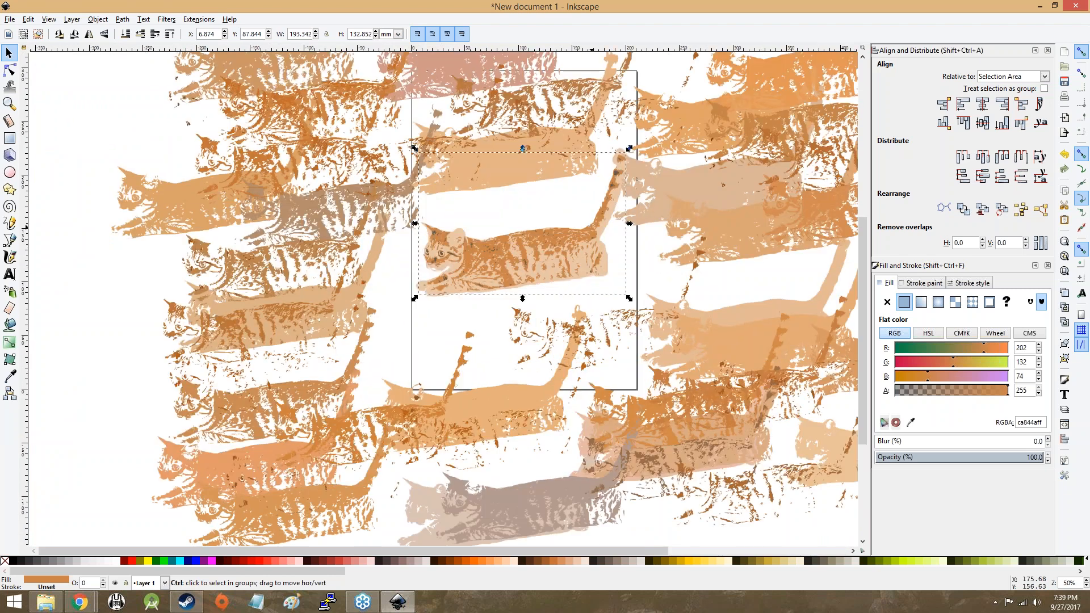
{"action": "left_click_drag", "start_coordinate": [240, 159], "coordinate": [85, 226]}
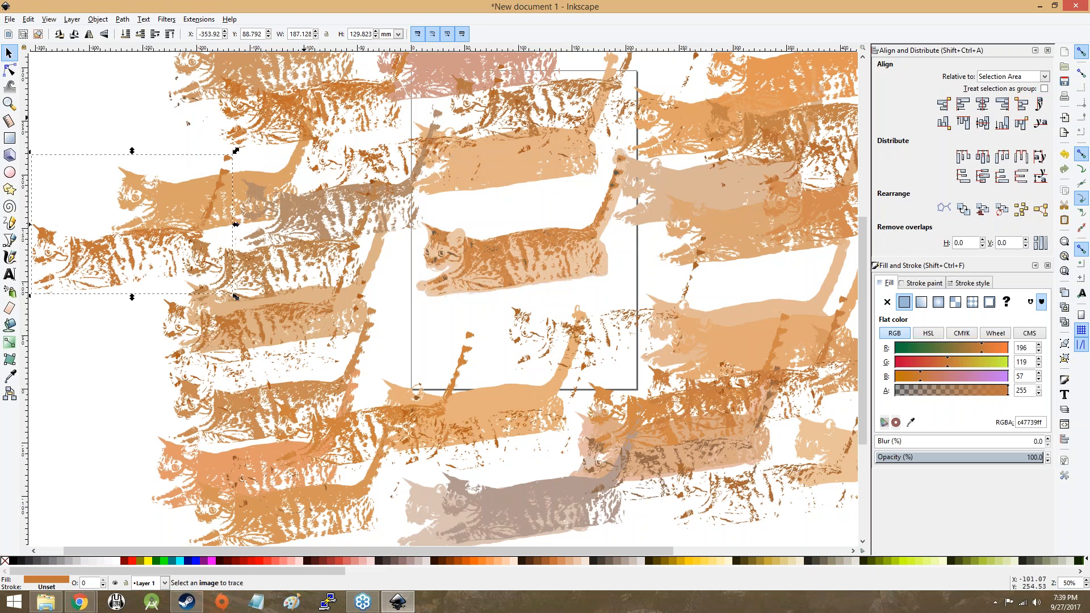
{"action": "left_click_drag", "start_coordinate": [372, 156], "coordinate": [495, 250]}
{"action": "scroll", "coordinate": [495, 250], "scroll_direction": "up", "scroll_amount": 4, "text": "ctrl"}
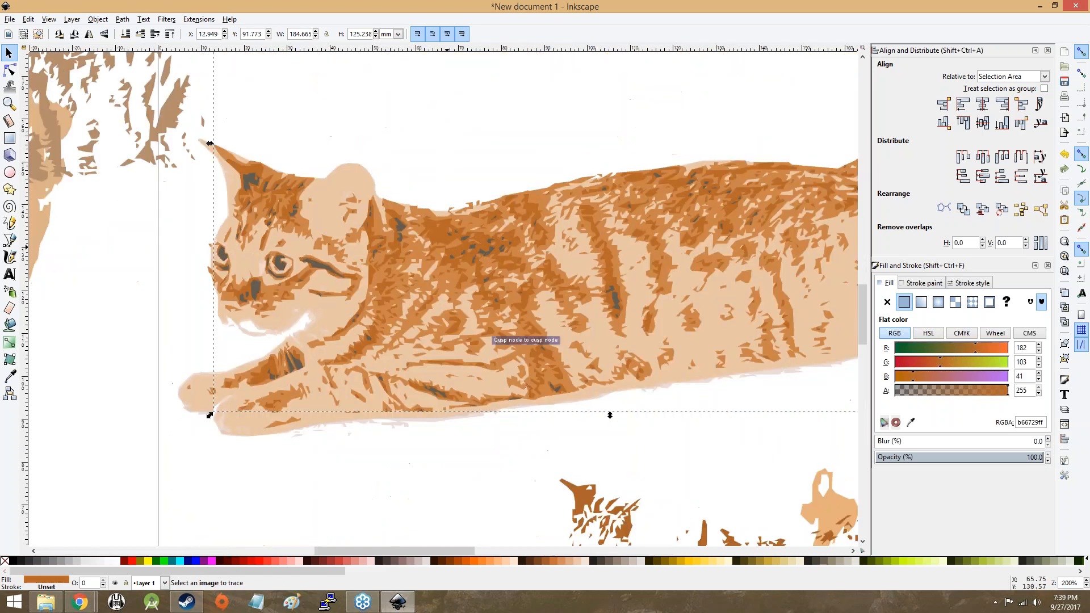
{"action": "scroll", "coordinate": [278, 281], "scroll_direction": "down", "scroll_amount": 3, "text": "ctrl"}
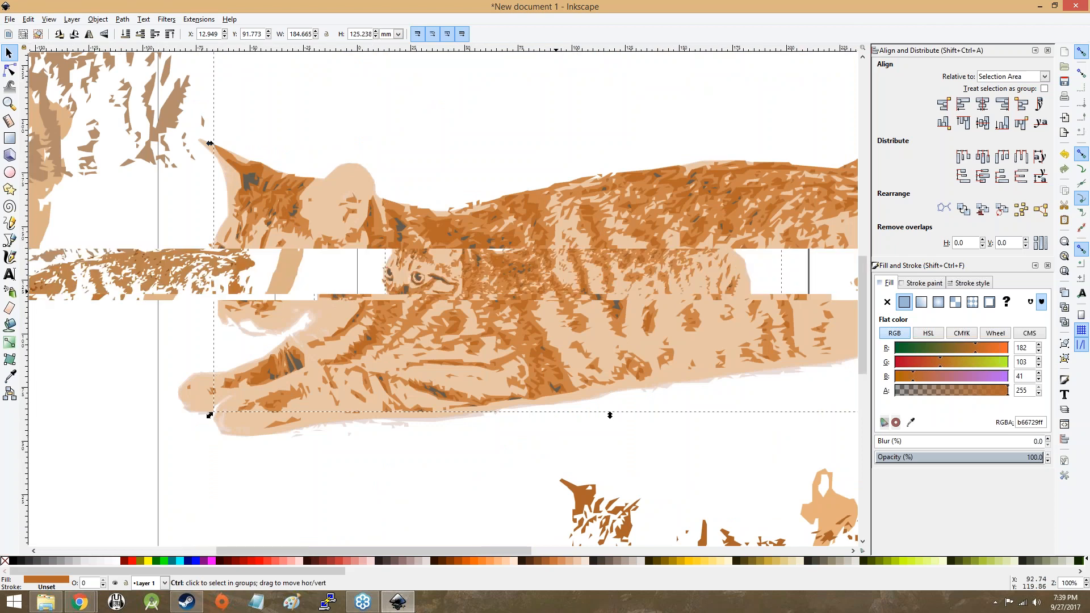
{"action": "scroll", "coordinate": [482, 272], "scroll_direction": "down", "scroll_amount": 2, "text": "ctrl"}
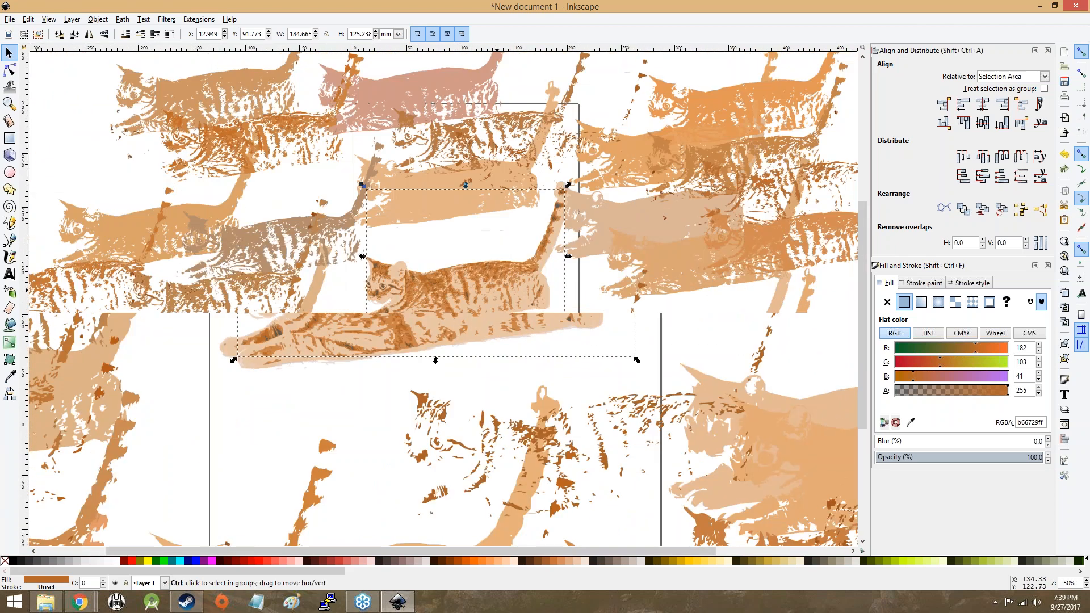
- Delete the pale pinkish silhouette beside the page and lay the light orange path (daa26aff) over the cat
{"action": "left_click", "coordinate": [619, 219]}
{"action": "left_click_drag", "start_coordinate": [619, 219], "coordinate": [631, 151]}
{"action": "key", "text": "Delete"}
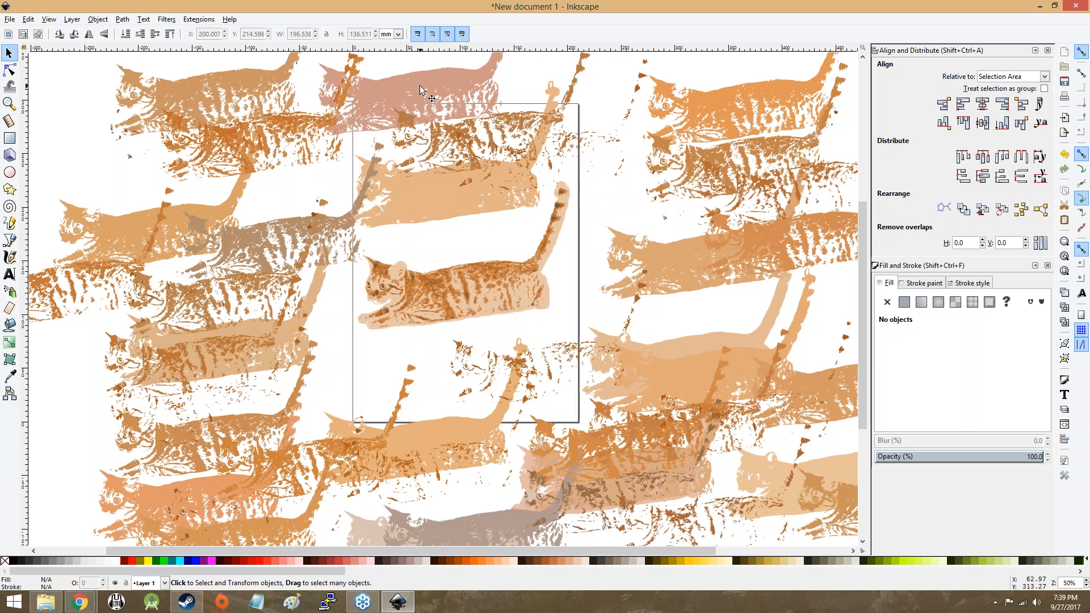
{"action": "left_click_drag", "start_coordinate": [418, 90], "coordinate": [467, 284]}
{"action": "left_click_drag", "start_coordinate": [430, 175], "coordinate": [420, 124]}
{"action": "left_click_drag", "start_coordinate": [111, 231], "coordinate": [417, 287]}
{"action": "scroll", "coordinate": [417, 288], "scroll_direction": "up", "scroll_amount": 3}
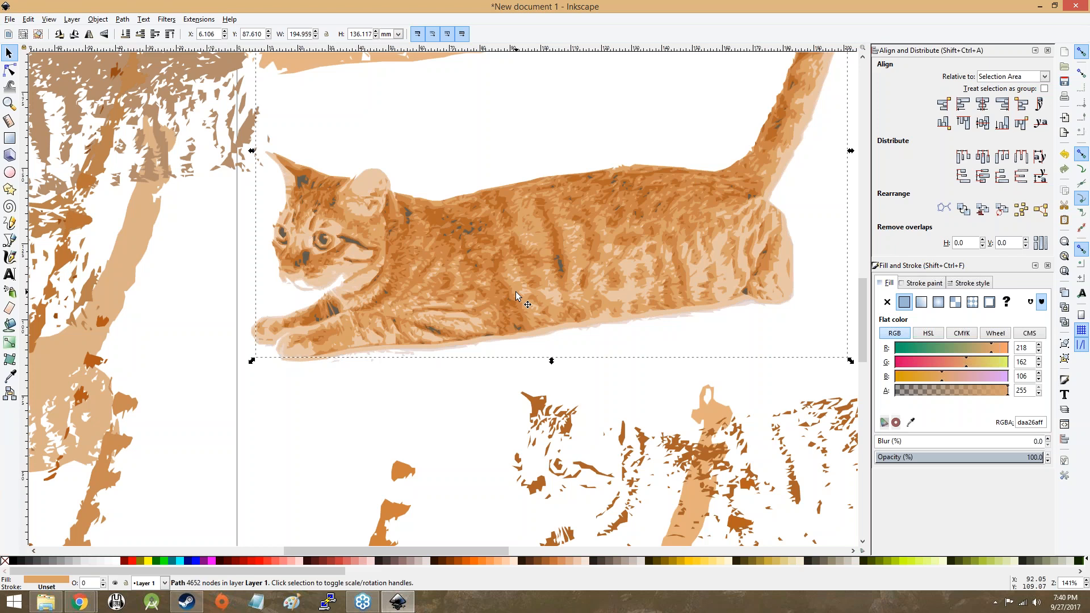
- Delete the batches of spare cat paths lying to the left of and below the page
{"action": "scroll", "coordinate": [515, 291], "scroll_direction": "down", "scroll_amount": 6}
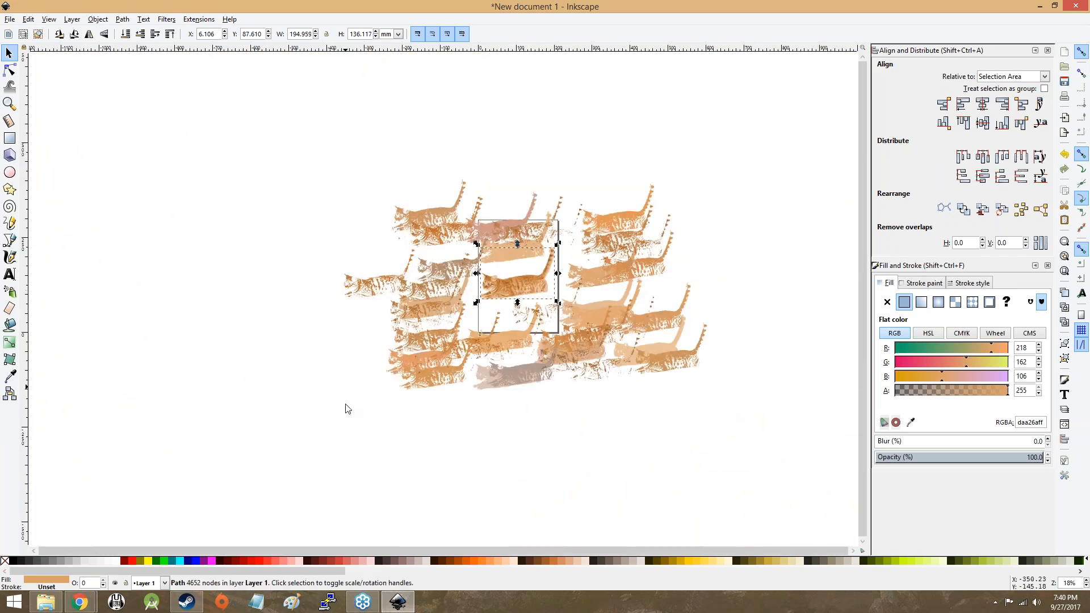
{"action": "left_click_drag", "start_coordinate": [461, 170], "coordinate": [462, 170]}
{"action": "left_click", "coordinate": [314, 394]}
{"action": "left_click_drag", "start_coordinate": [314, 394], "coordinate": [468, 172]}
{"action": "key", "text": "Delete"}
{"action": "left_click_drag", "start_coordinate": [390, 420], "coordinate": [493, 190]}
{"action": "key", "text": "Delete"}
{"action": "left_click_drag", "start_coordinate": [414, 400], "coordinate": [729, 274]}
{"action": "key", "text": "Delete"}
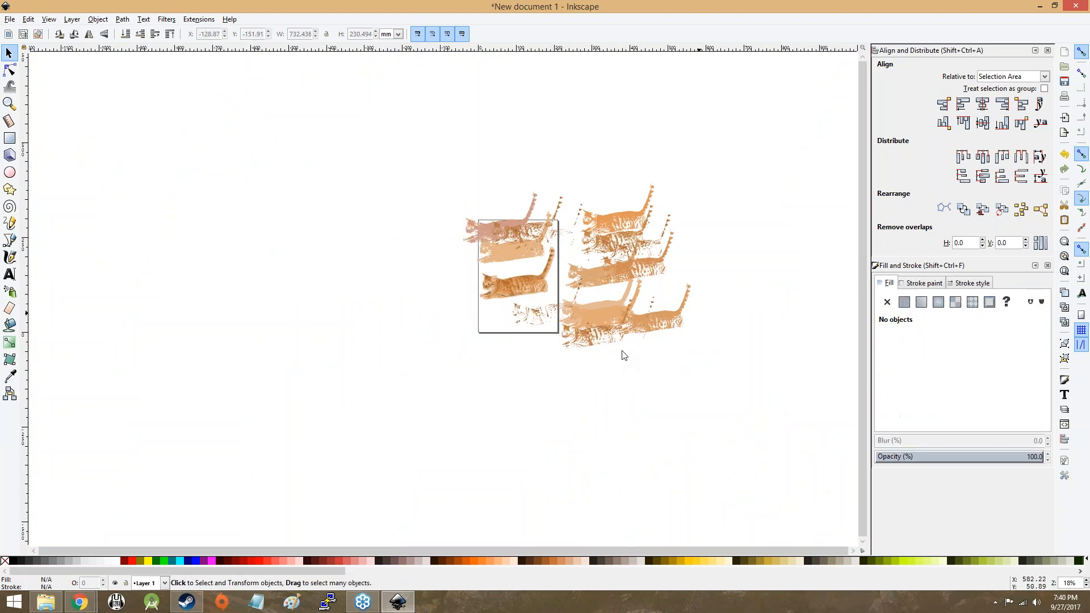
- Delete the spare cat paths still lying right of the page and over it, keeping only the reassembled cat
{"action": "left_click_drag", "start_coordinate": [596, 369], "coordinate": [706, 214]}
{"action": "key", "text": "Delete"}
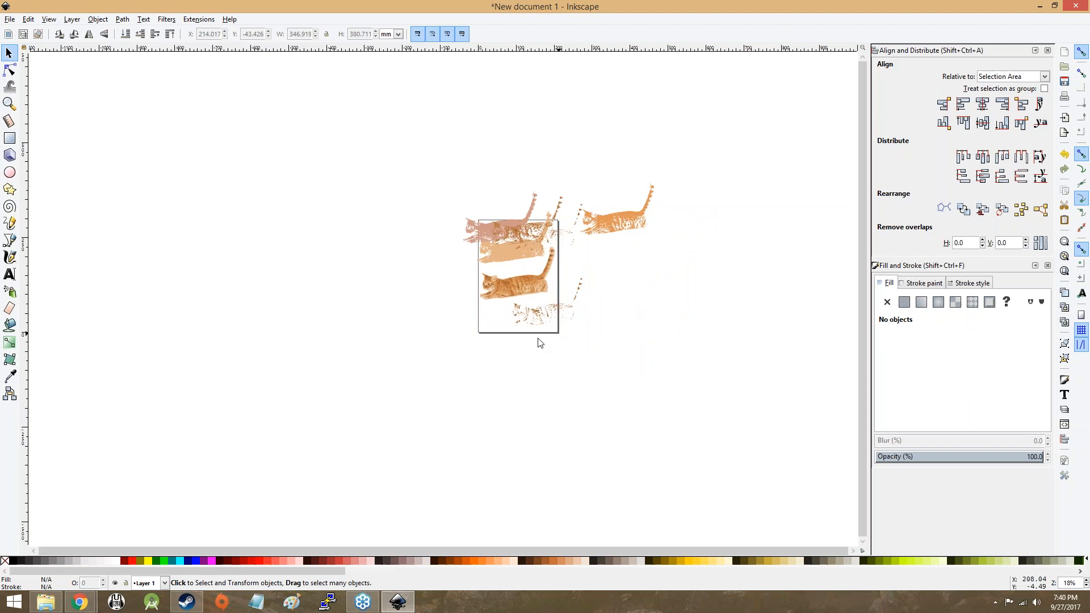
{"action": "left_click", "coordinate": [573, 307]}
{"action": "key", "text": "Delete"}
{"action": "left_click", "coordinate": [616, 221]}
{"action": "key", "text": "Delete"}
{"action": "left_click_drag", "start_coordinate": [452, 190], "coordinate": [595, 256]}
{"action": "key", "text": "Delete"}
{"action": "left_click", "coordinate": [511, 247]}
{"action": "key", "text": "Delete"}
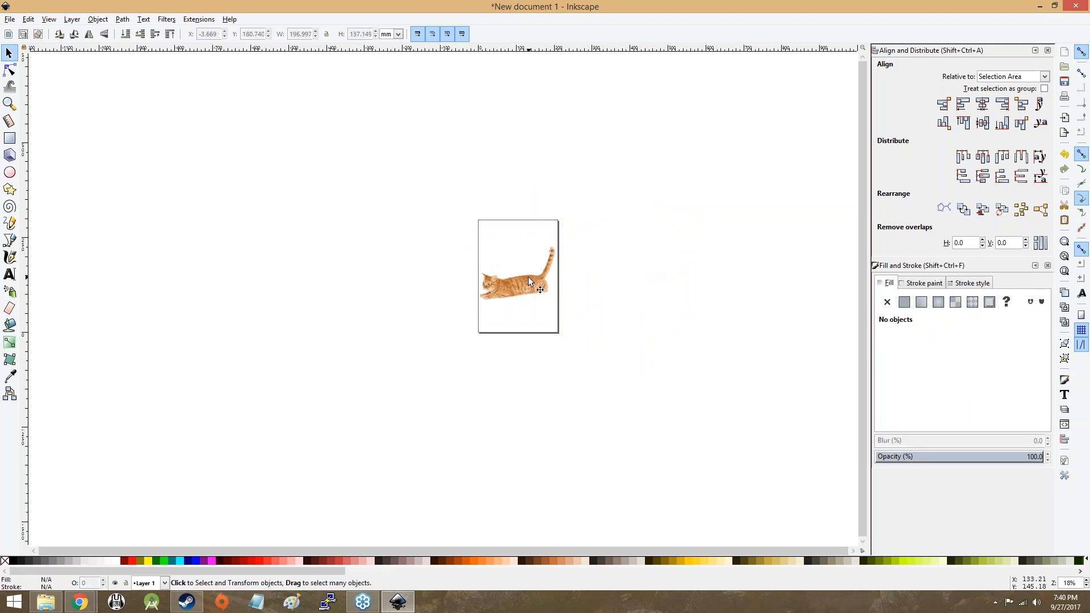
- Select all the paths of the reassembled cat and group them into one object
{"action": "scroll", "coordinate": [534, 279], "scroll_direction": "up", "scroll_amount": 4}
{"action": "left_click_drag", "start_coordinate": [296, 168], "coordinate": [635, 398]}
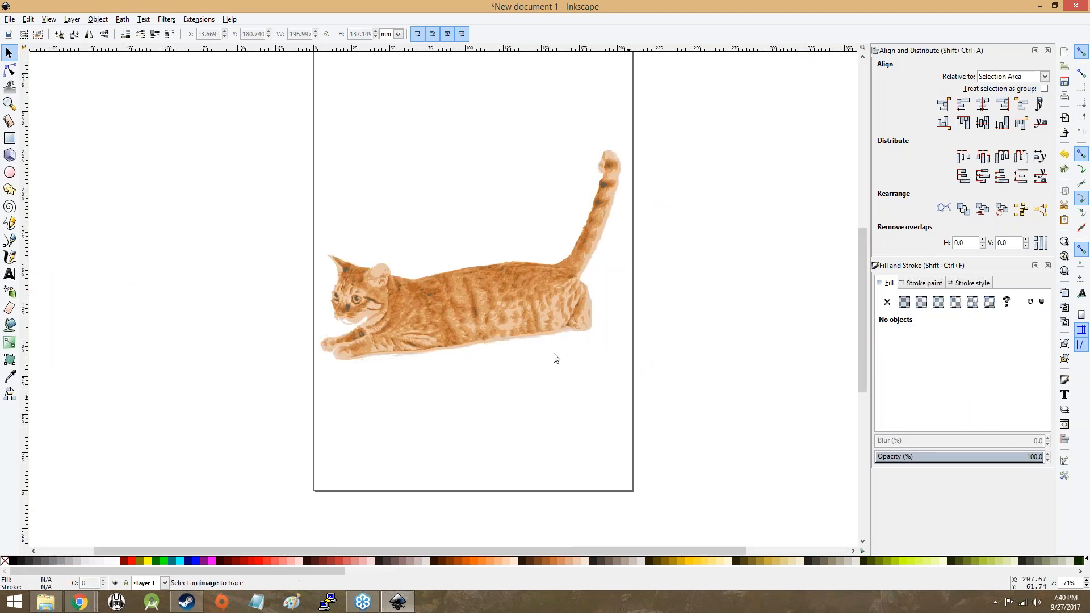
{"action": "left_click_drag", "start_coordinate": [207, 72], "coordinate": [744, 474]}
{"action": "right_click", "coordinate": [483, 307]}
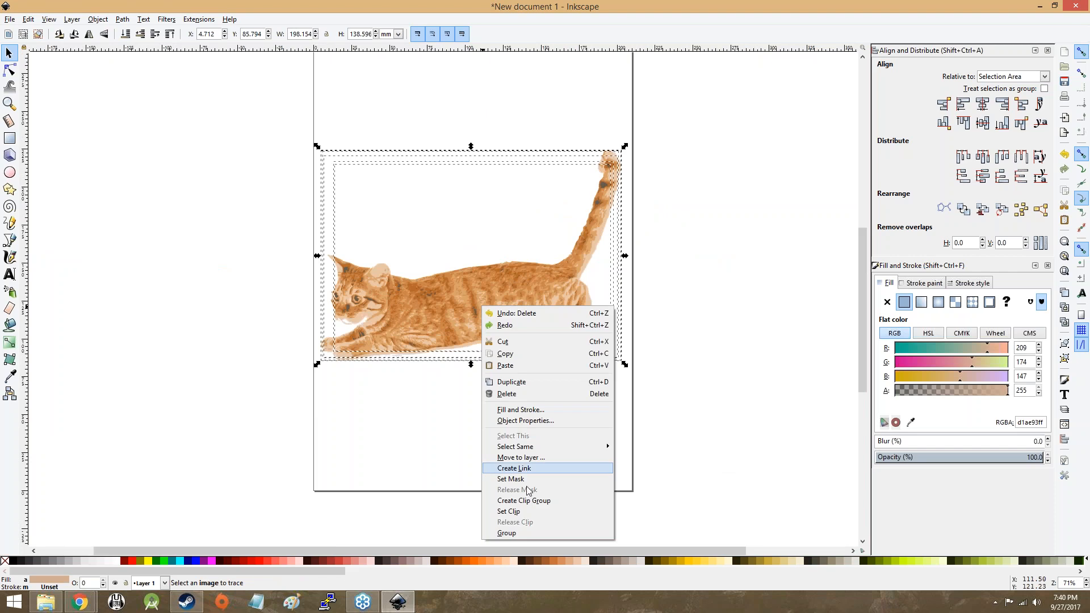
{"action": "left_click", "coordinate": [506, 533]}
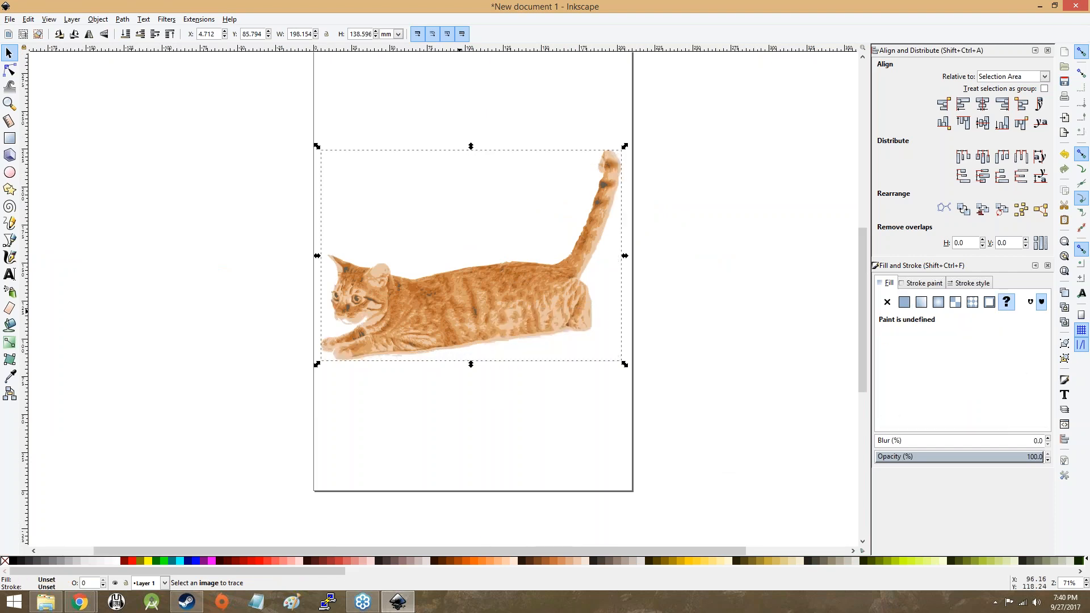
- Shift the grouped cat slightly upward on the page and examine its color patches up close
{"action": "mouse_move", "coordinate": [460, 312]}
{"action": "left_mouse_down"}
{"action": "mouse_move", "coordinate": [584, 272]}
{"action": "mouse_move", "coordinate": [319, 348]}
{"action": "mouse_move", "coordinate": [448, 242]}
{"action": "mouse_move", "coordinate": [621, 205]}
{"action": "mouse_move", "coordinate": [454, 295]}
{"action": "mouse_move", "coordinate": [495, 307]}
{"action": "mouse_move", "coordinate": [447, 305]}
{"action": "left_mouse_up"}
{"action": "scroll", "coordinate": [447, 304], "scroll_direction": "up", "scroll_amount": 2}
{"action": "scroll", "coordinate": [448, 305], "scroll_direction": "up", "scroll_amount": 1}
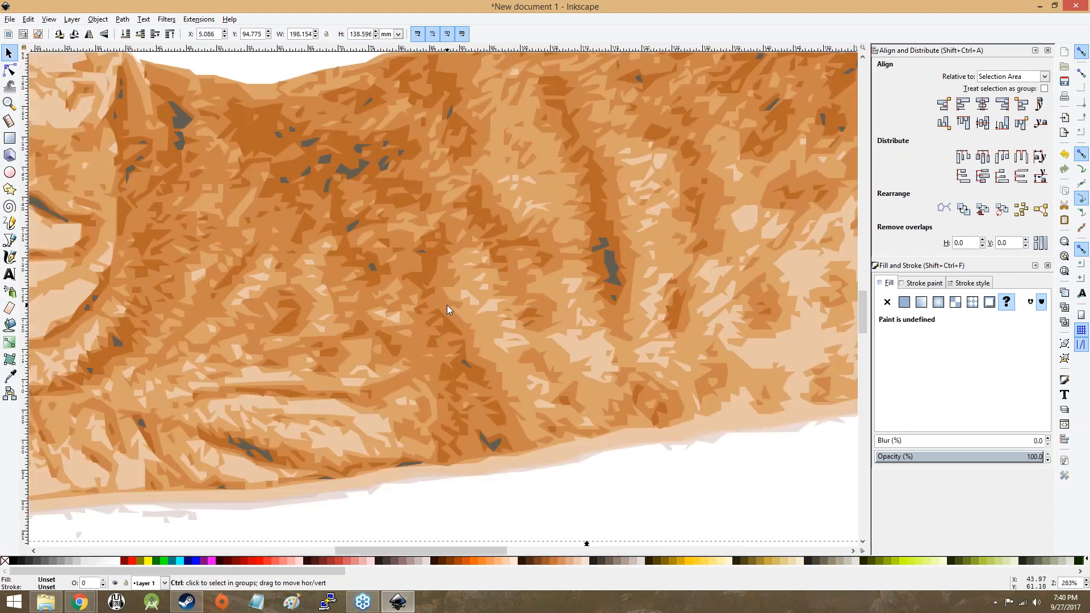
{"action": "scroll", "coordinate": [447, 305], "scroll_direction": "down", "scroll_amount": 3}
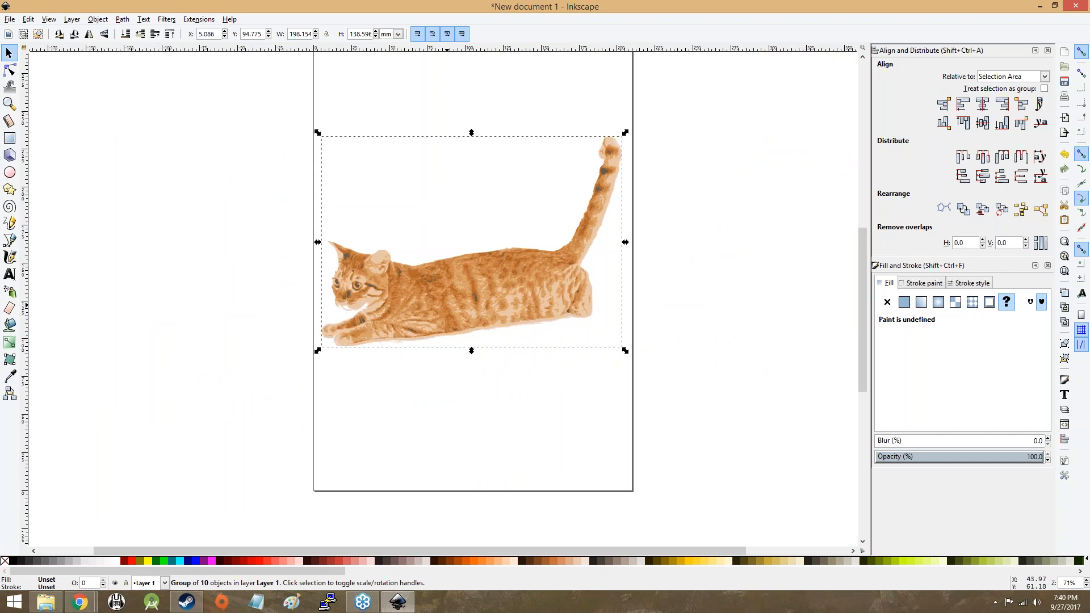
{"action": "key", "text": "plus"}
{"action": "key", "text": "plus"}
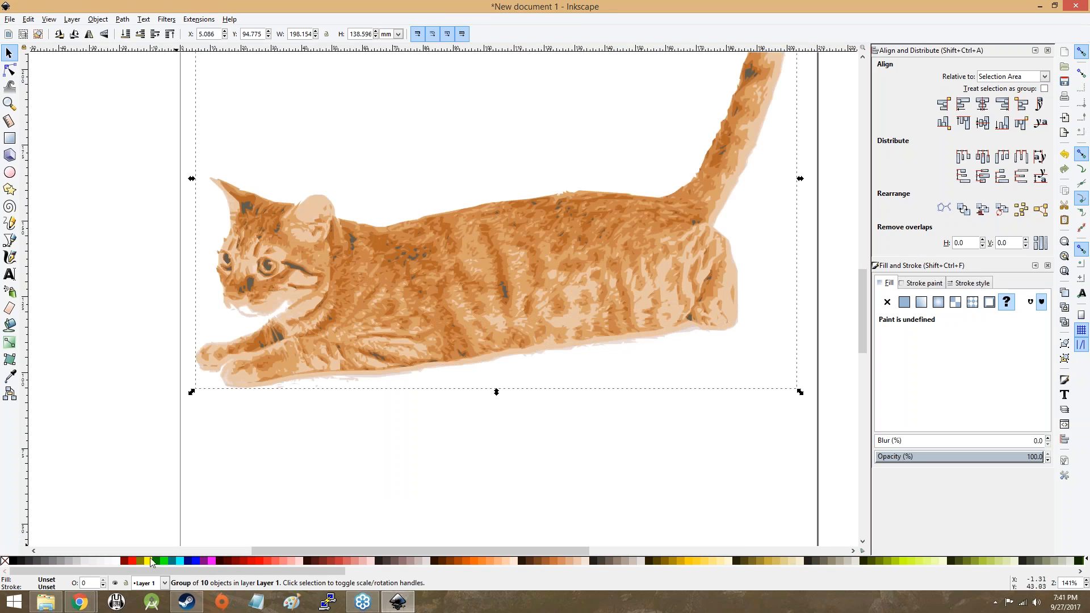
- Compare the simplified cat with the original photo in Chrome, and shift the grouped cat slightly down the page in Inkscape
{"action": "mouse_move", "coordinate": [83, 604]}
{"action": "left_click", "coordinate": [208, 516]}
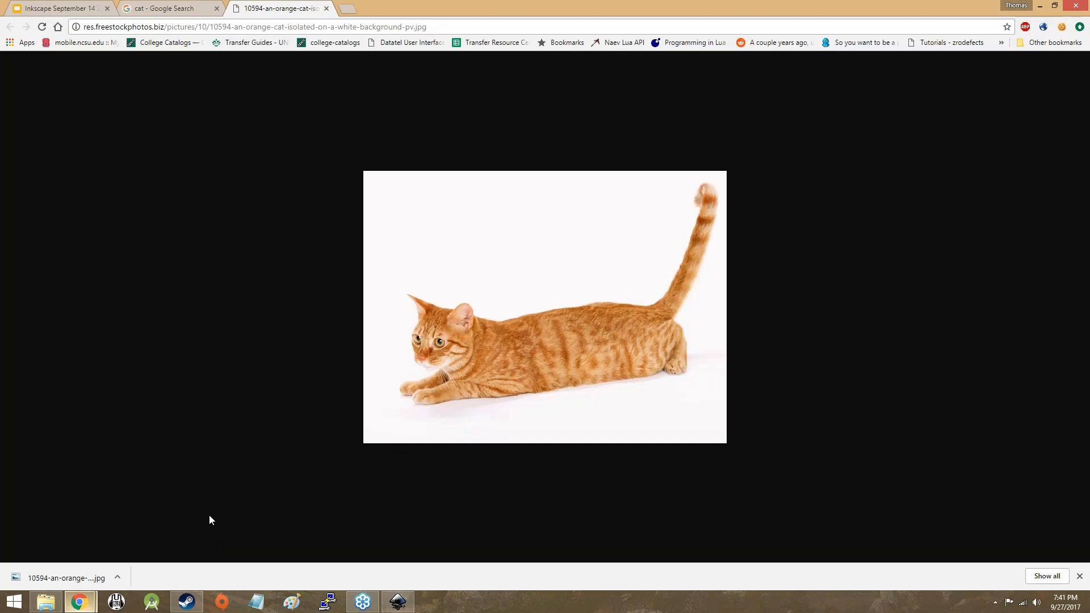
{"action": "key", "text": "alt+Tab"}
{"action": "key", "text": "alt+Tab"}
{"action": "key", "text": "alt+Tab"}
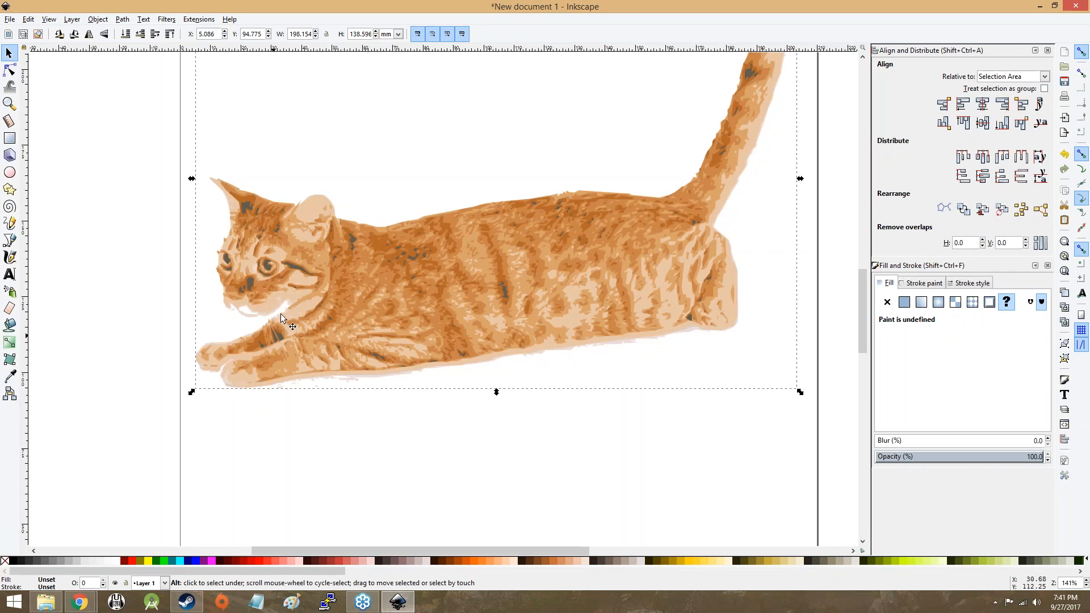
{"action": "mouse_move", "coordinate": [387, 278]}
{"action": "left_mouse_down"}
{"action": "mouse_move", "coordinate": [454, 289]}
{"action": "mouse_move", "coordinate": [369, 245]}
{"action": "mouse_move", "coordinate": [421, 328]}
{"action": "mouse_move", "coordinate": [437, 304]}
{"action": "mouse_move", "coordinate": [390, 277]}
{"action": "mouse_move", "coordinate": [376, 298]}
{"action": "mouse_move", "coordinate": [388, 309]}
{"action": "left_mouse_up"}
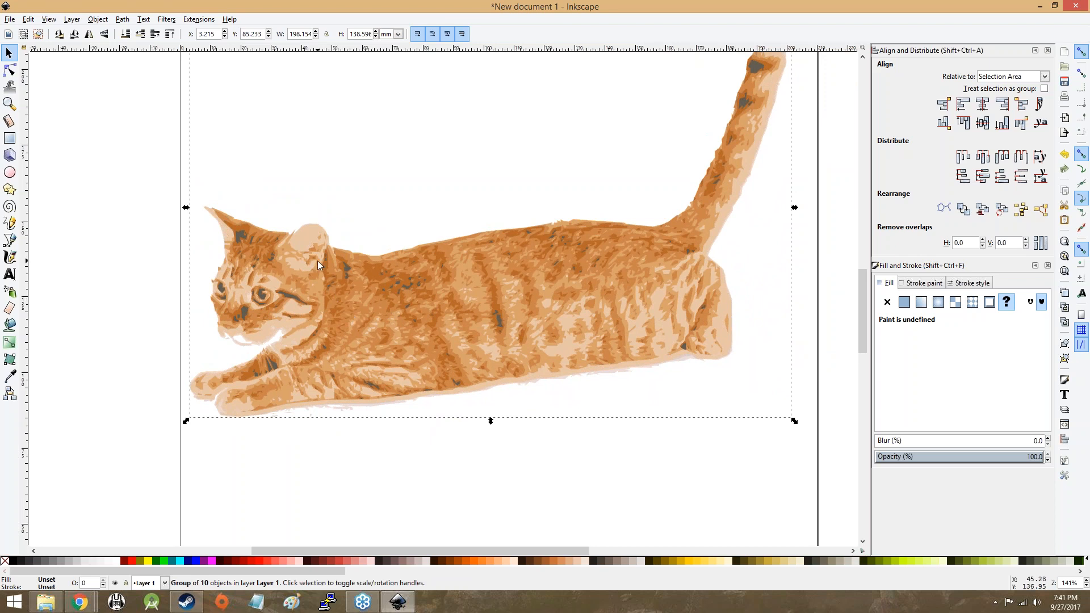
{"action": "left_click", "coordinate": [10, 19]}
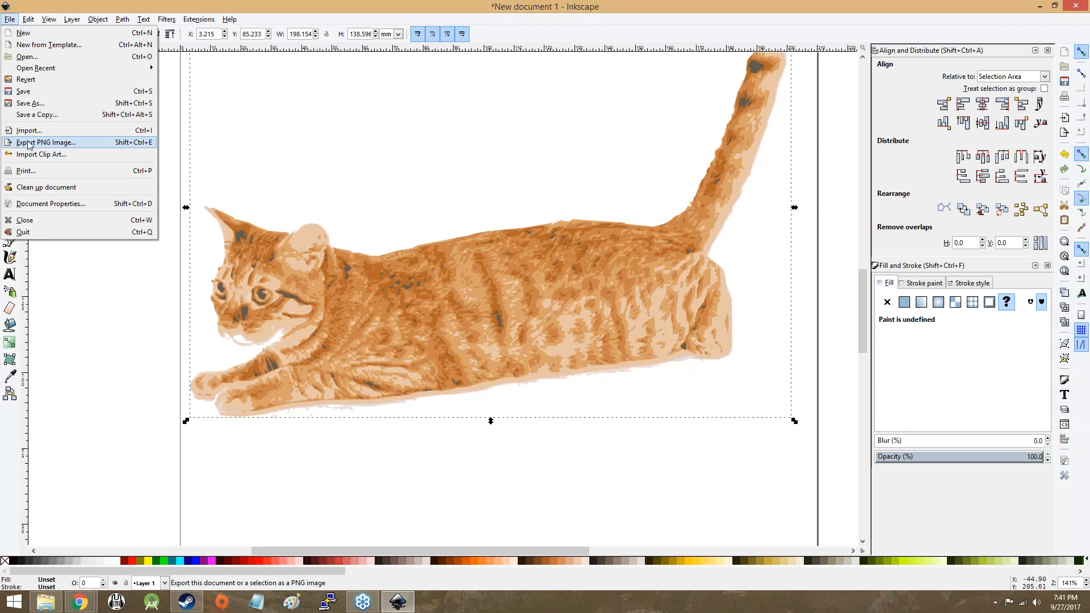
{"action": "key", "text": "Escape"}
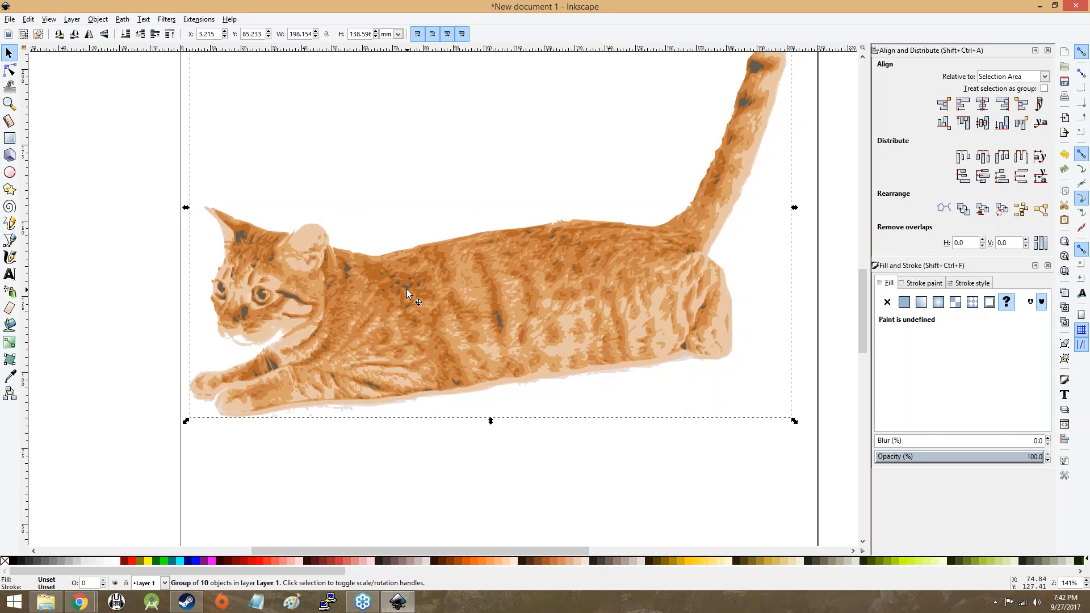
- In Chrome, close the cat image search and cat photo tabs and open the "3D Printing your Vector Graphic" slide of the Inkscape presentation
{"action": "mouse_move", "coordinate": [79, 602]}
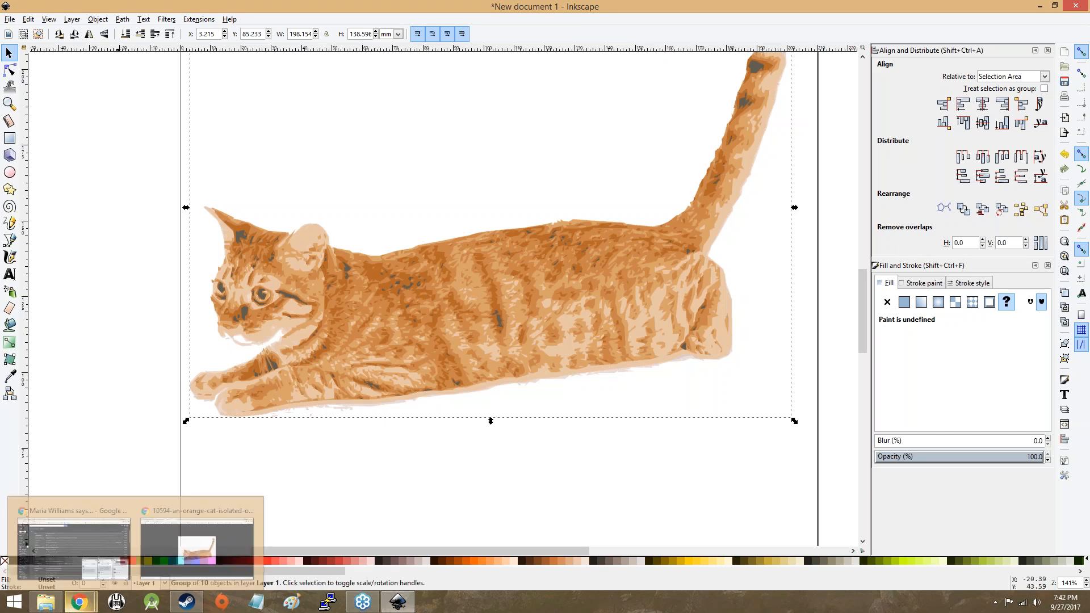
{"action": "left_click", "coordinate": [197, 542]}
{"action": "left_click", "coordinate": [159, 7]}
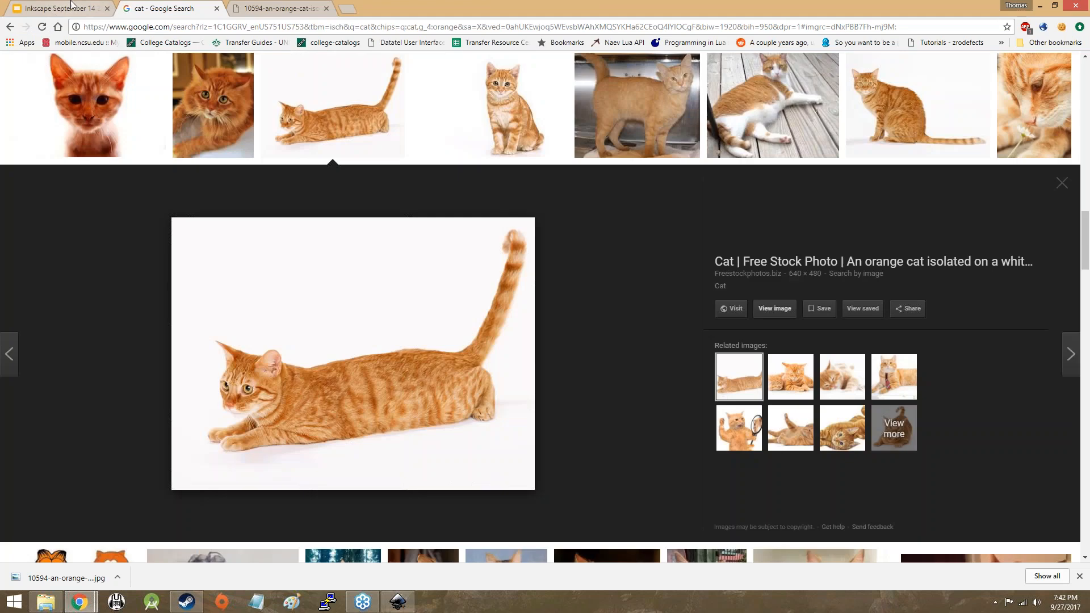
{"action": "left_click", "coordinate": [217, 9]}
{"action": "left_click", "coordinate": [217, 9]}
{"action": "scroll", "coordinate": [70, 426], "scroll_direction": "down", "scroll_amount": 6}
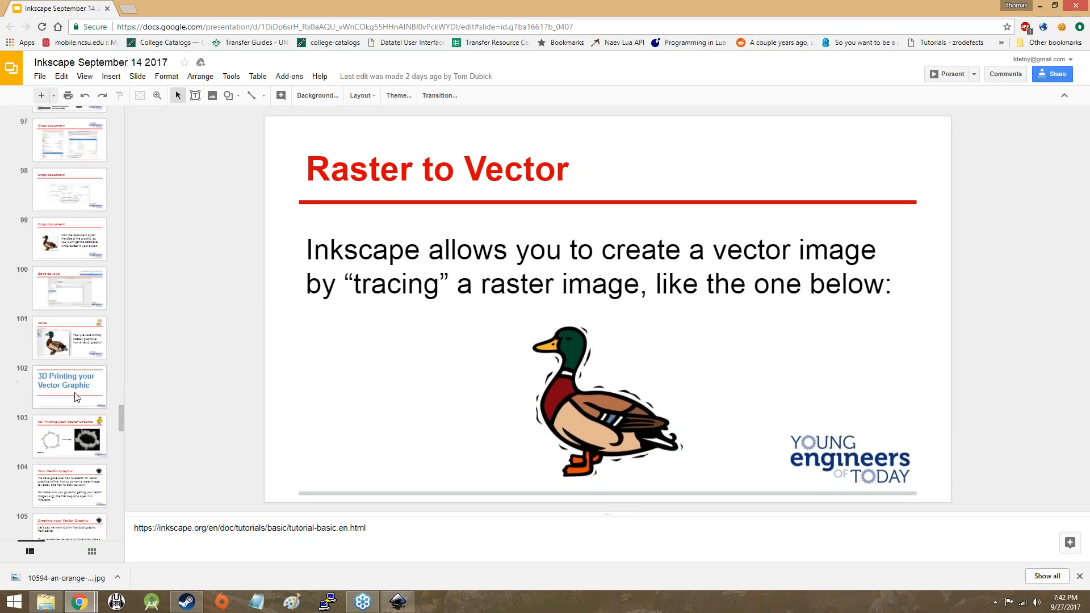
{"action": "left_click", "coordinate": [77, 397]}
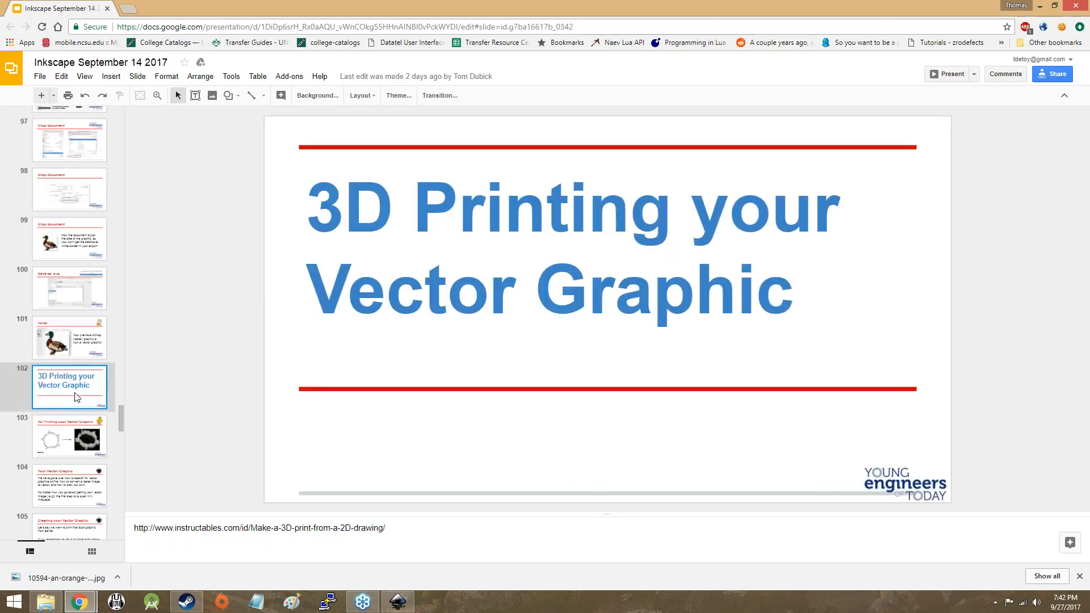